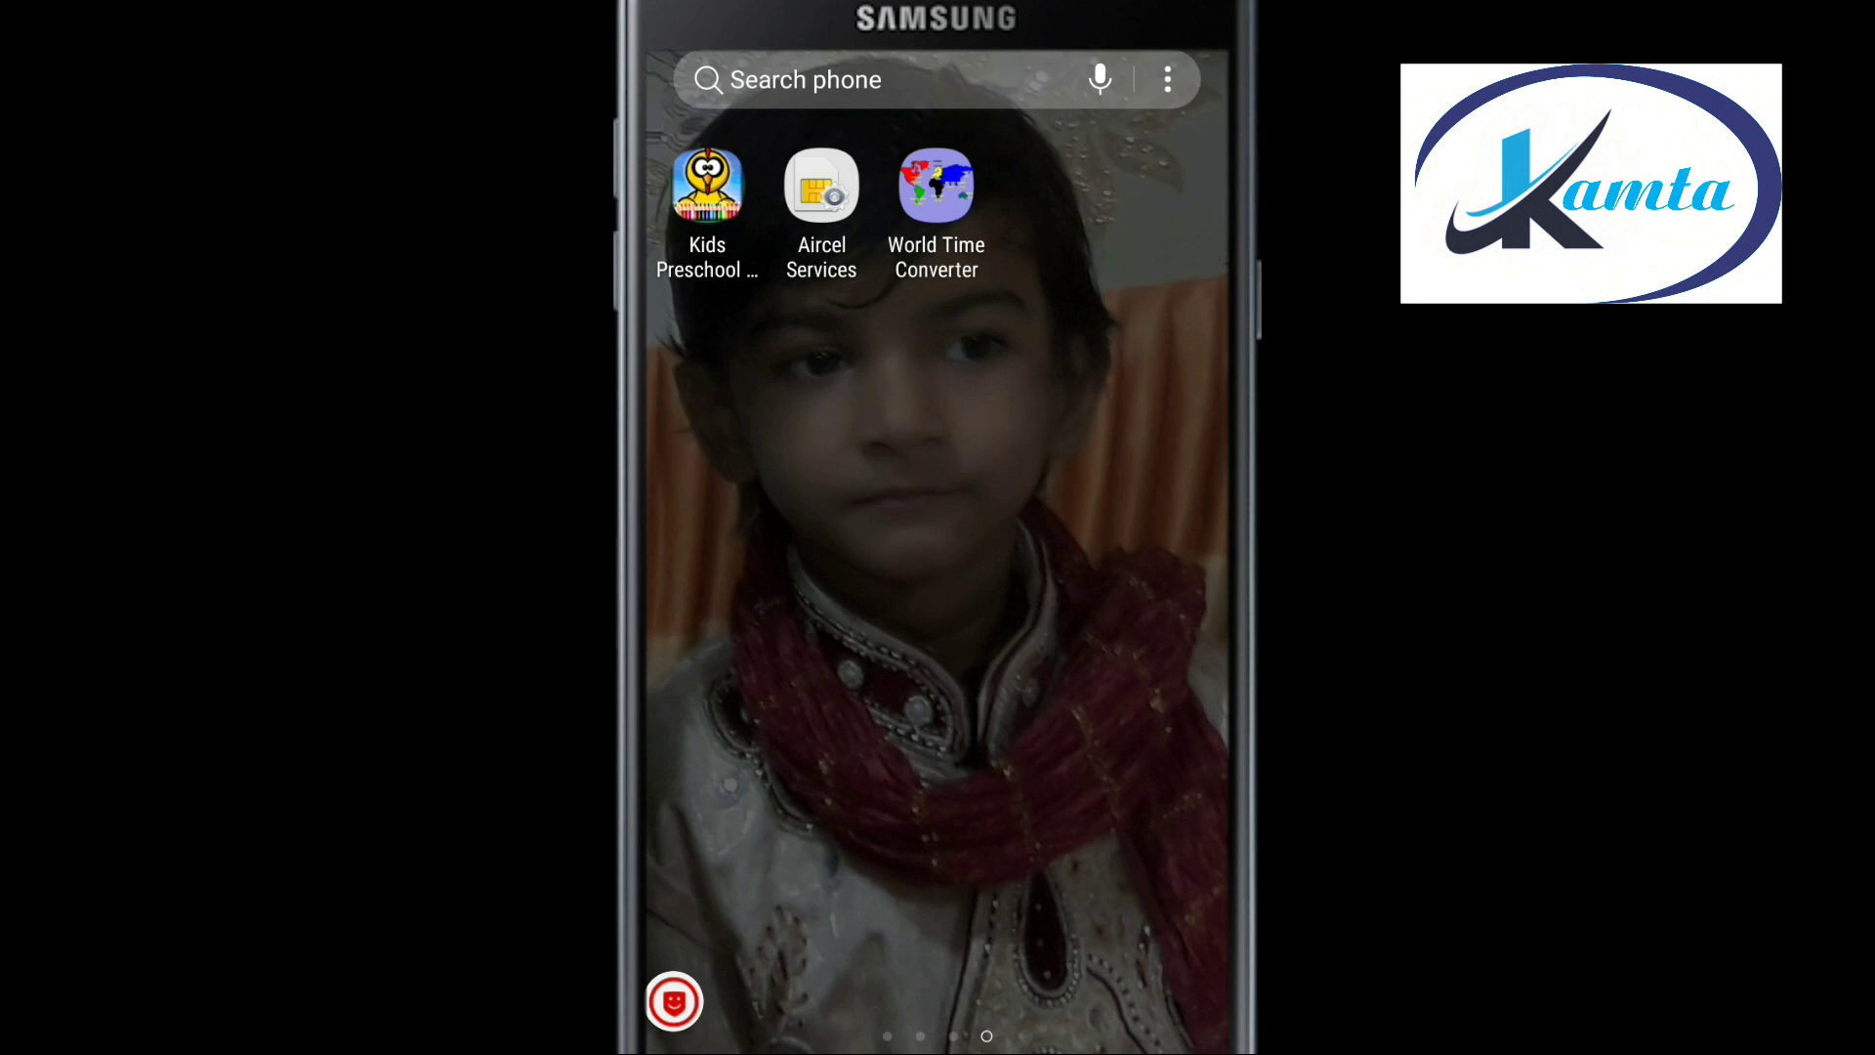
Launch World Time Converter and switch to its Convert page.
left_click(935, 186)
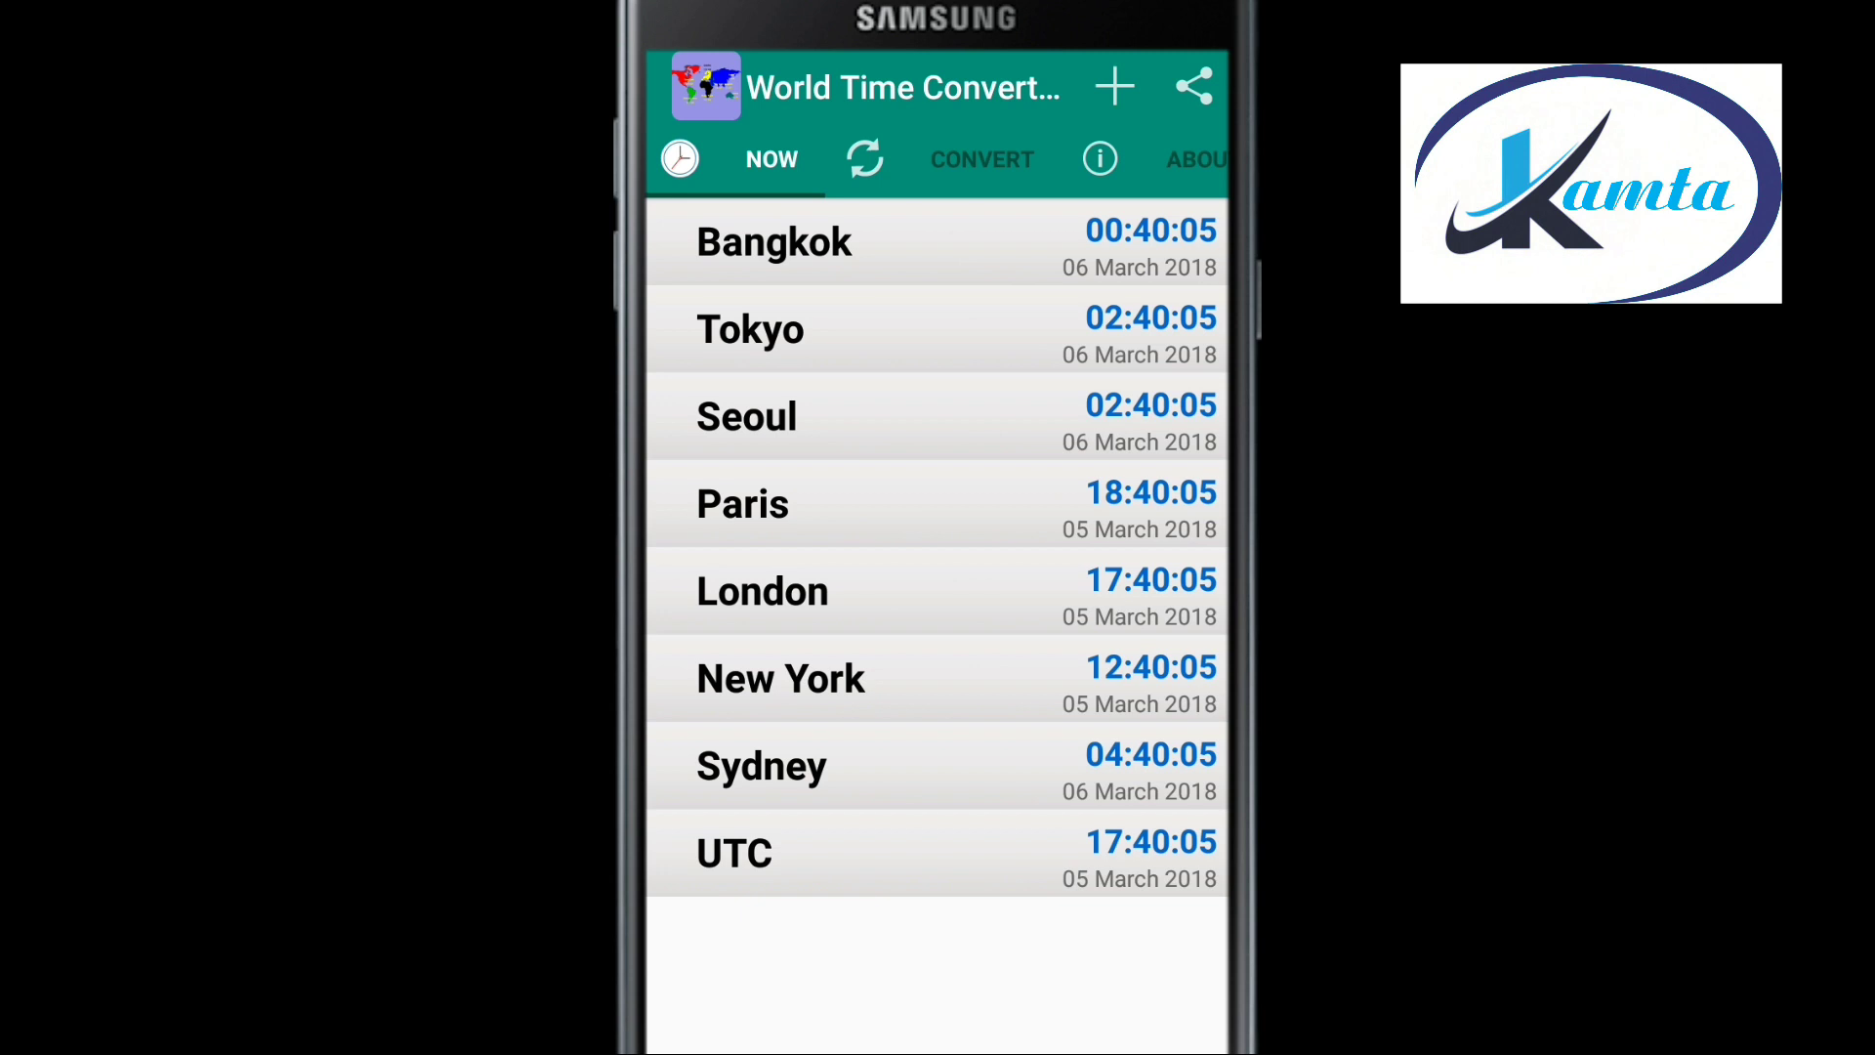
left_click(982, 159)
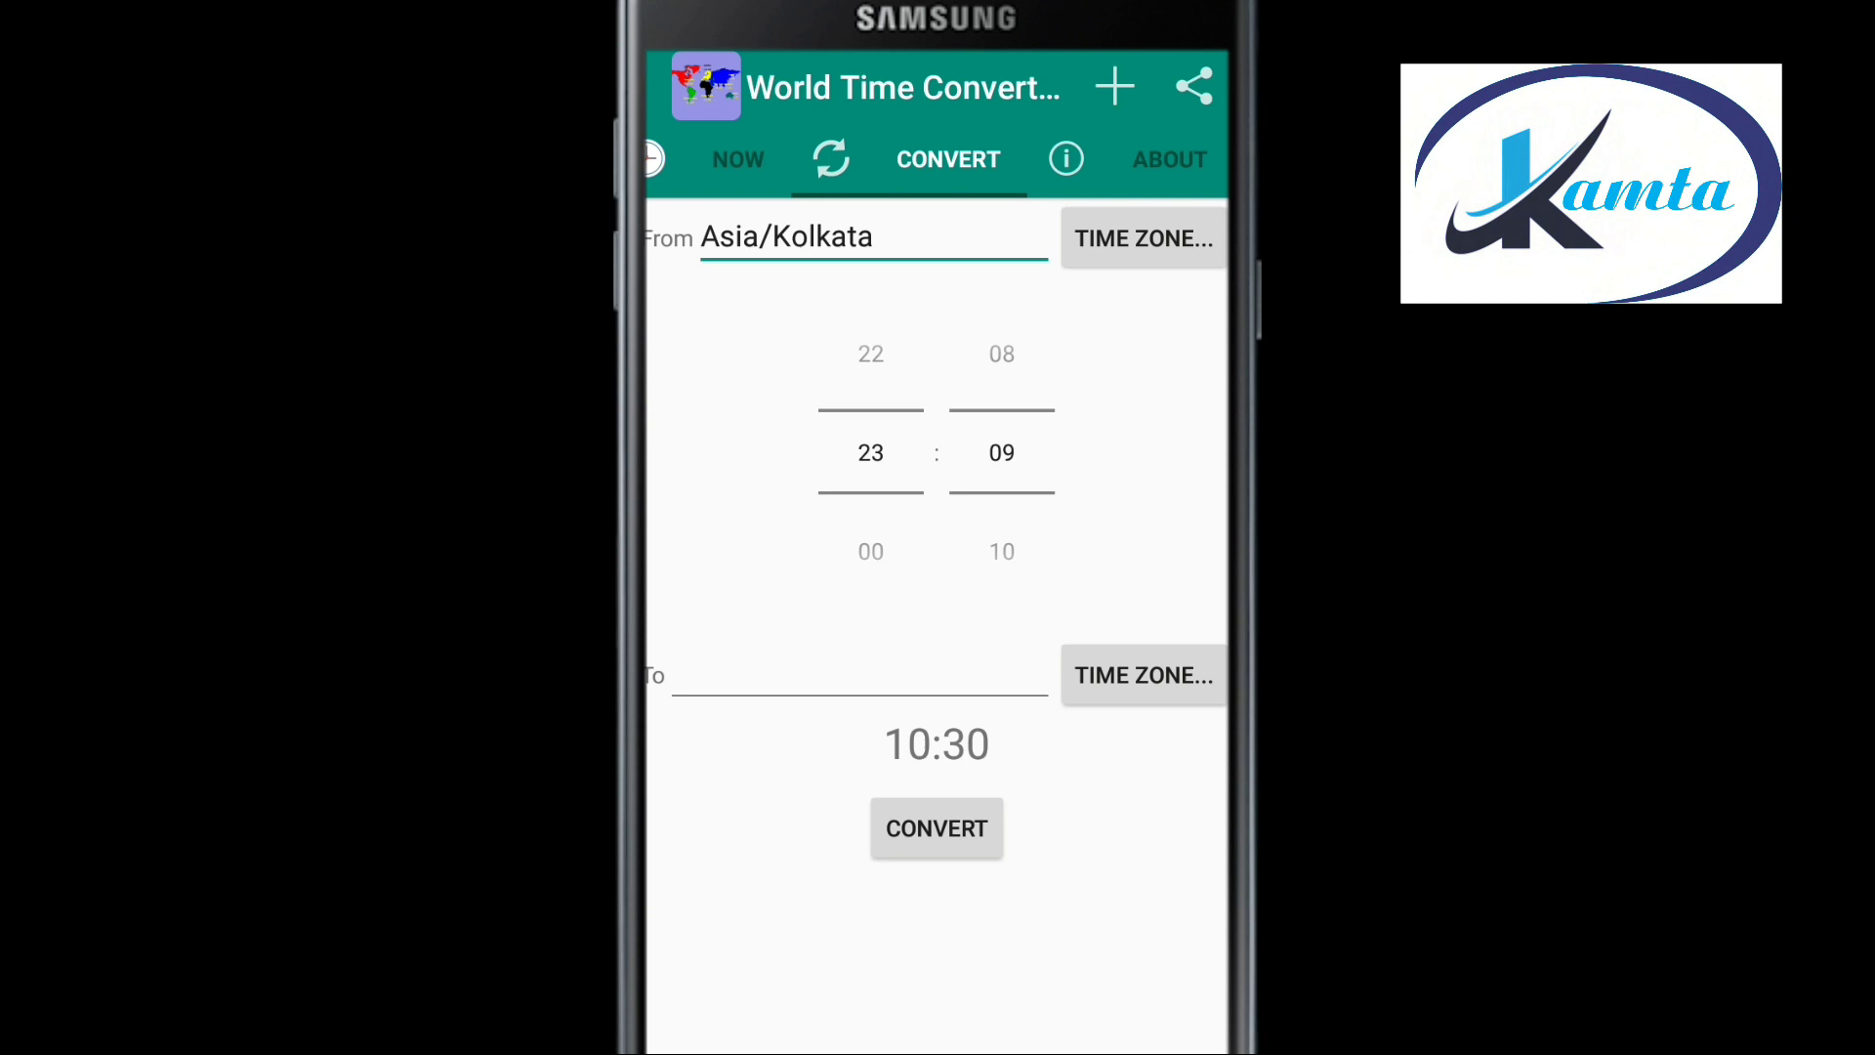
Pick UTC from the zone list as the source time zone.
left_click(1144, 239)
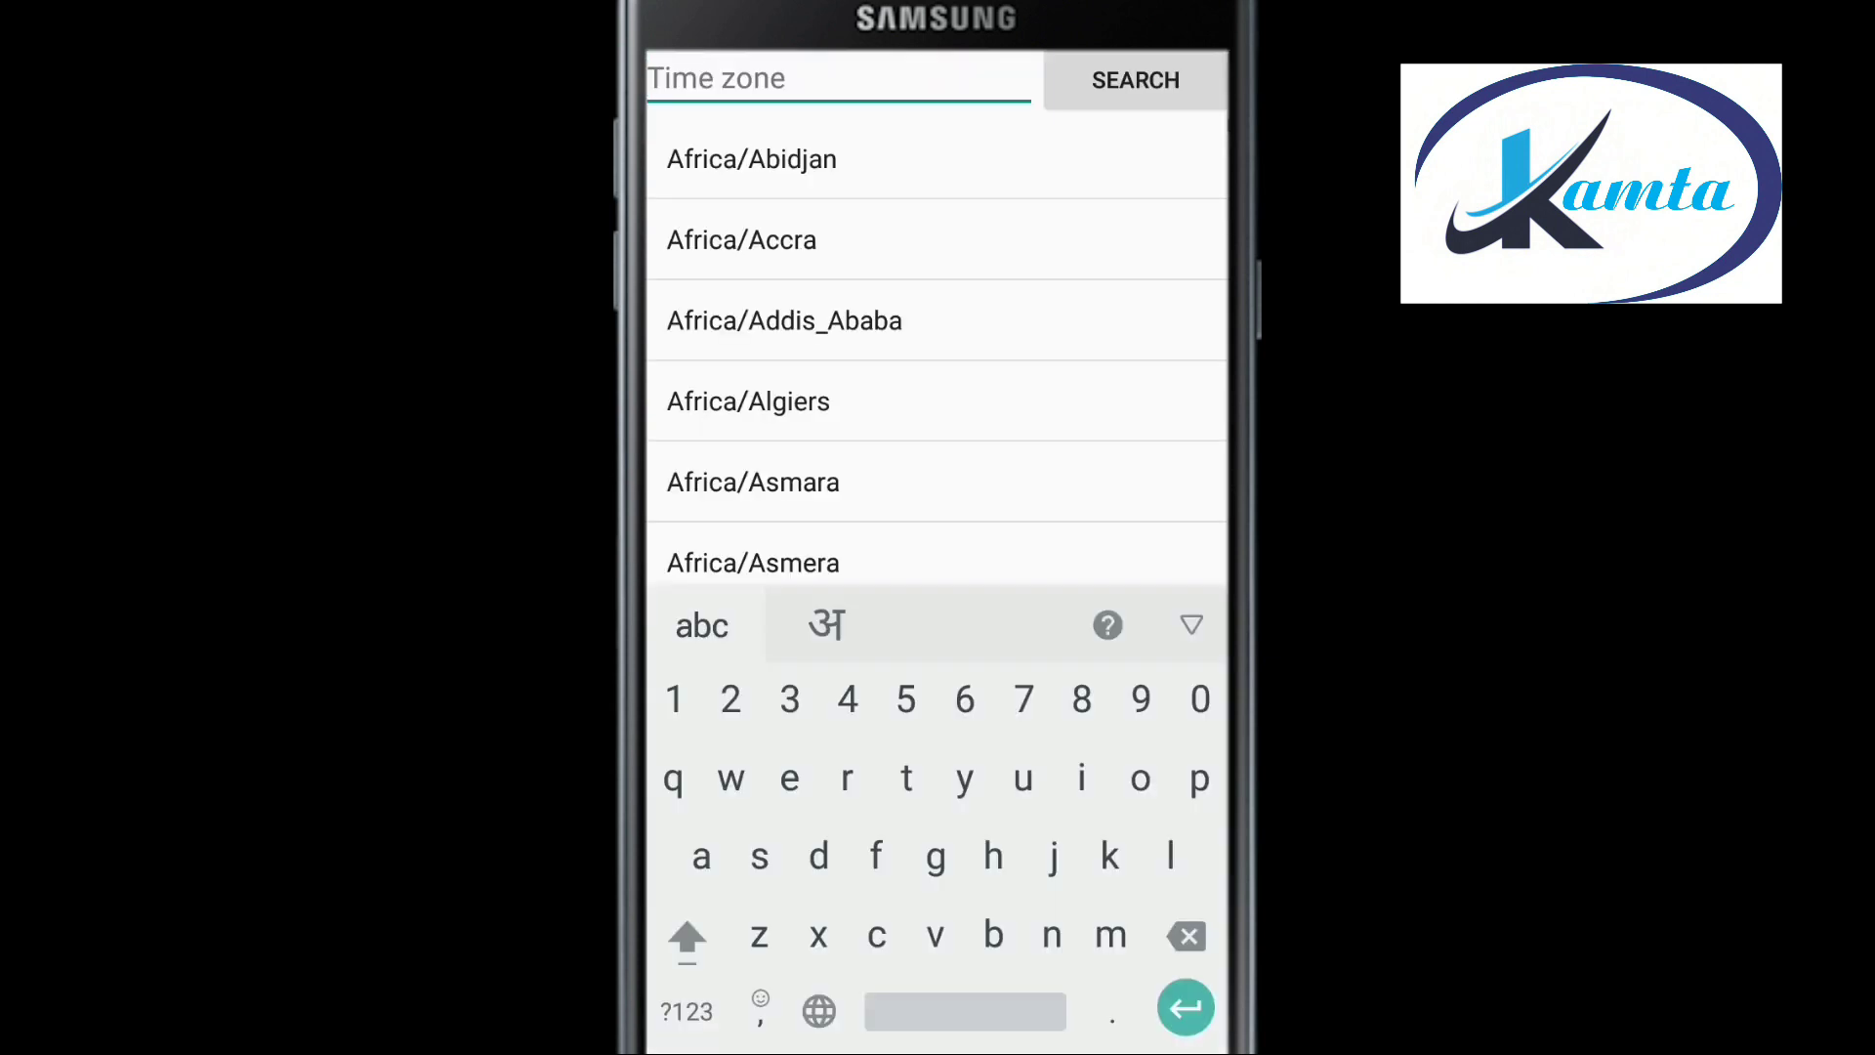
scroll(936, 341, "down", 10)
scroll(936, 342, "down", 3)
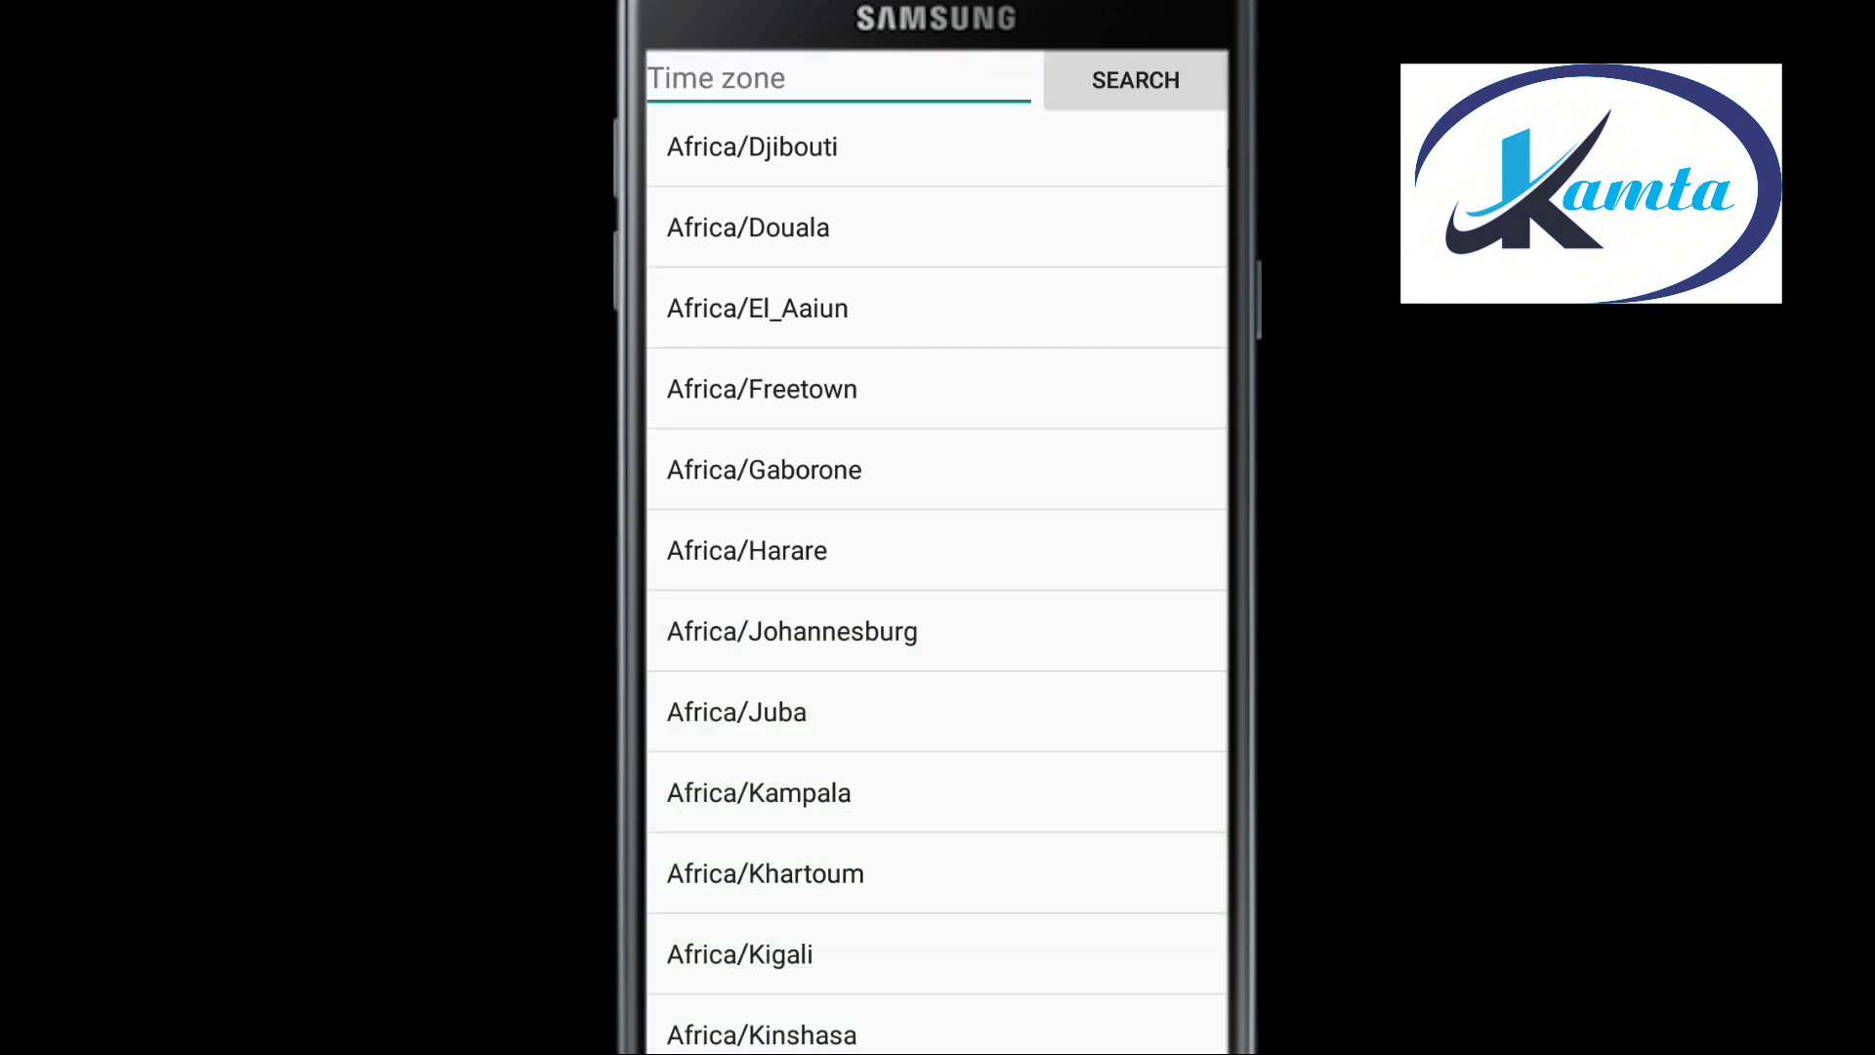
scroll(936, 586, "down", 10)
scroll(936, 586, "down", 10)
scroll(936, 586, "down", 10)
scroll(936, 586, "down", 10)
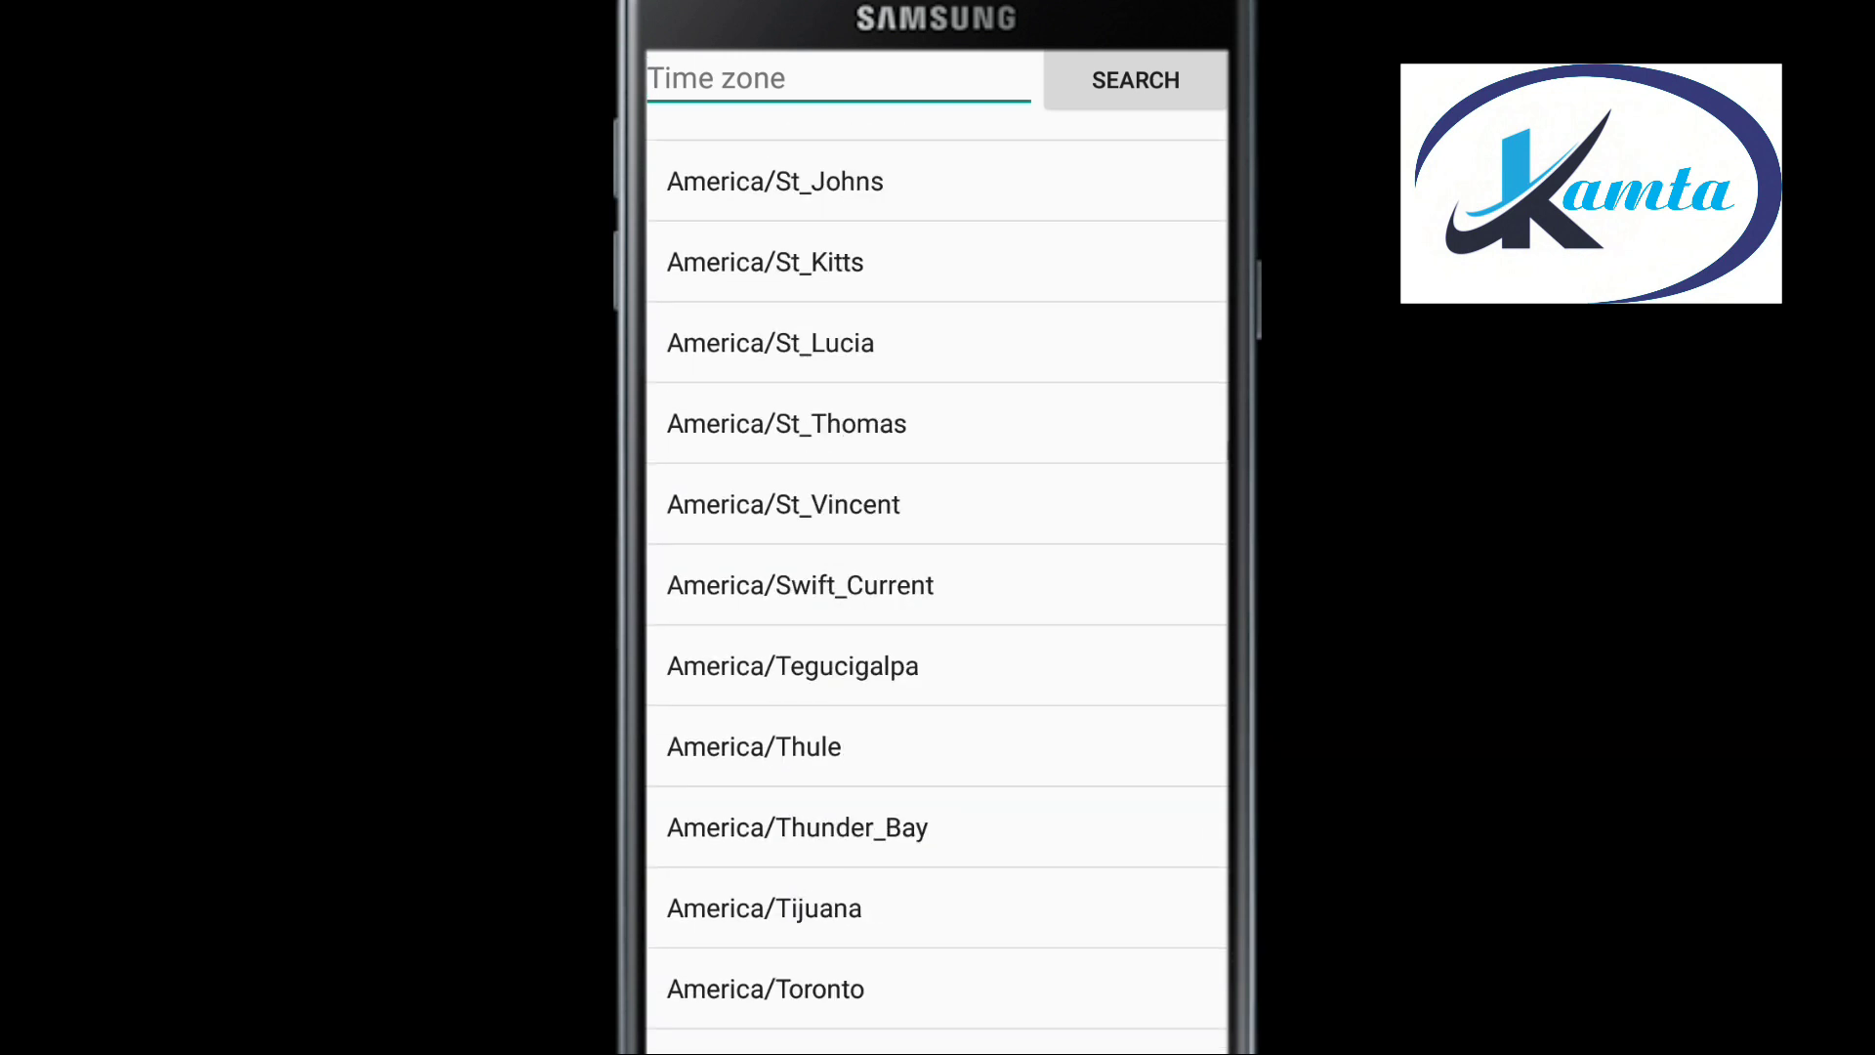
scroll(936, 586, "down", 10)
scroll(936, 586, "down", 10)
scroll(936, 586, "down", 10)
scroll(935, 585, "down", 10)
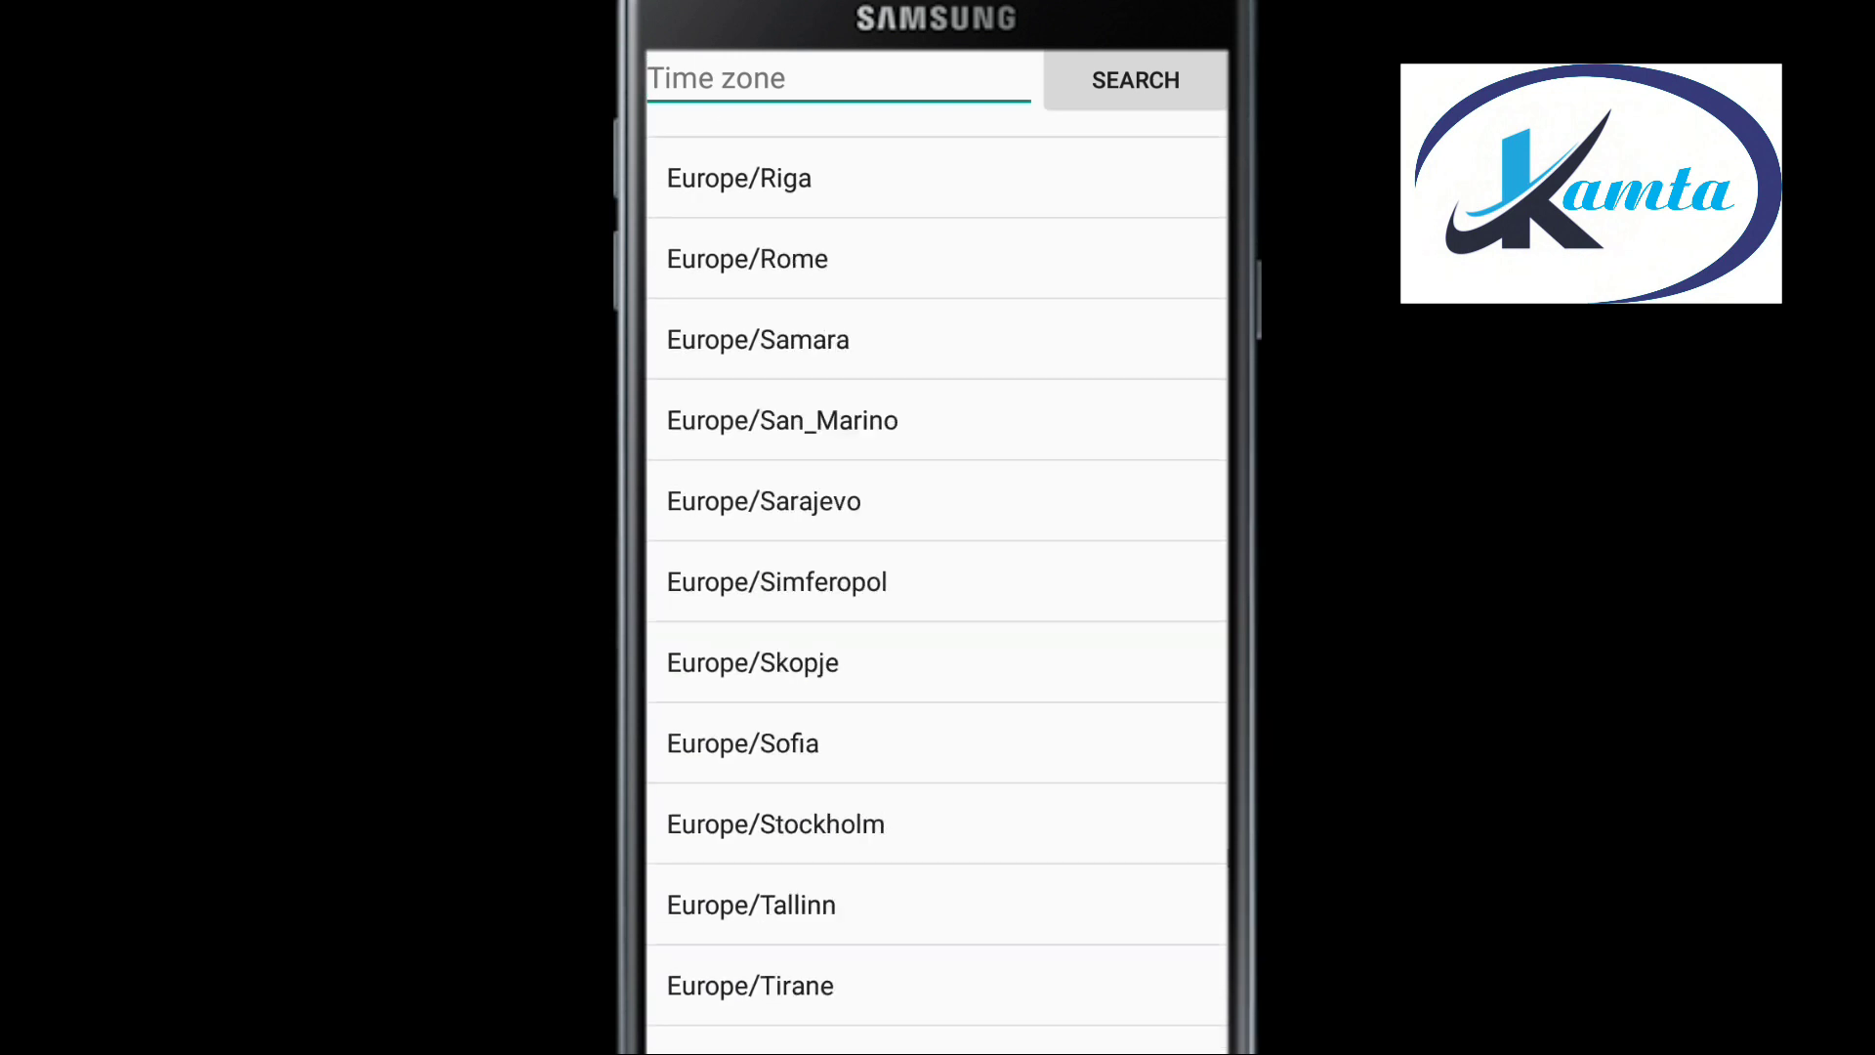
scroll(936, 586, "down", 10)
scroll(935, 586, "down", 10)
scroll(935, 586, "down", 10)
scroll(936, 586, "down", 10)
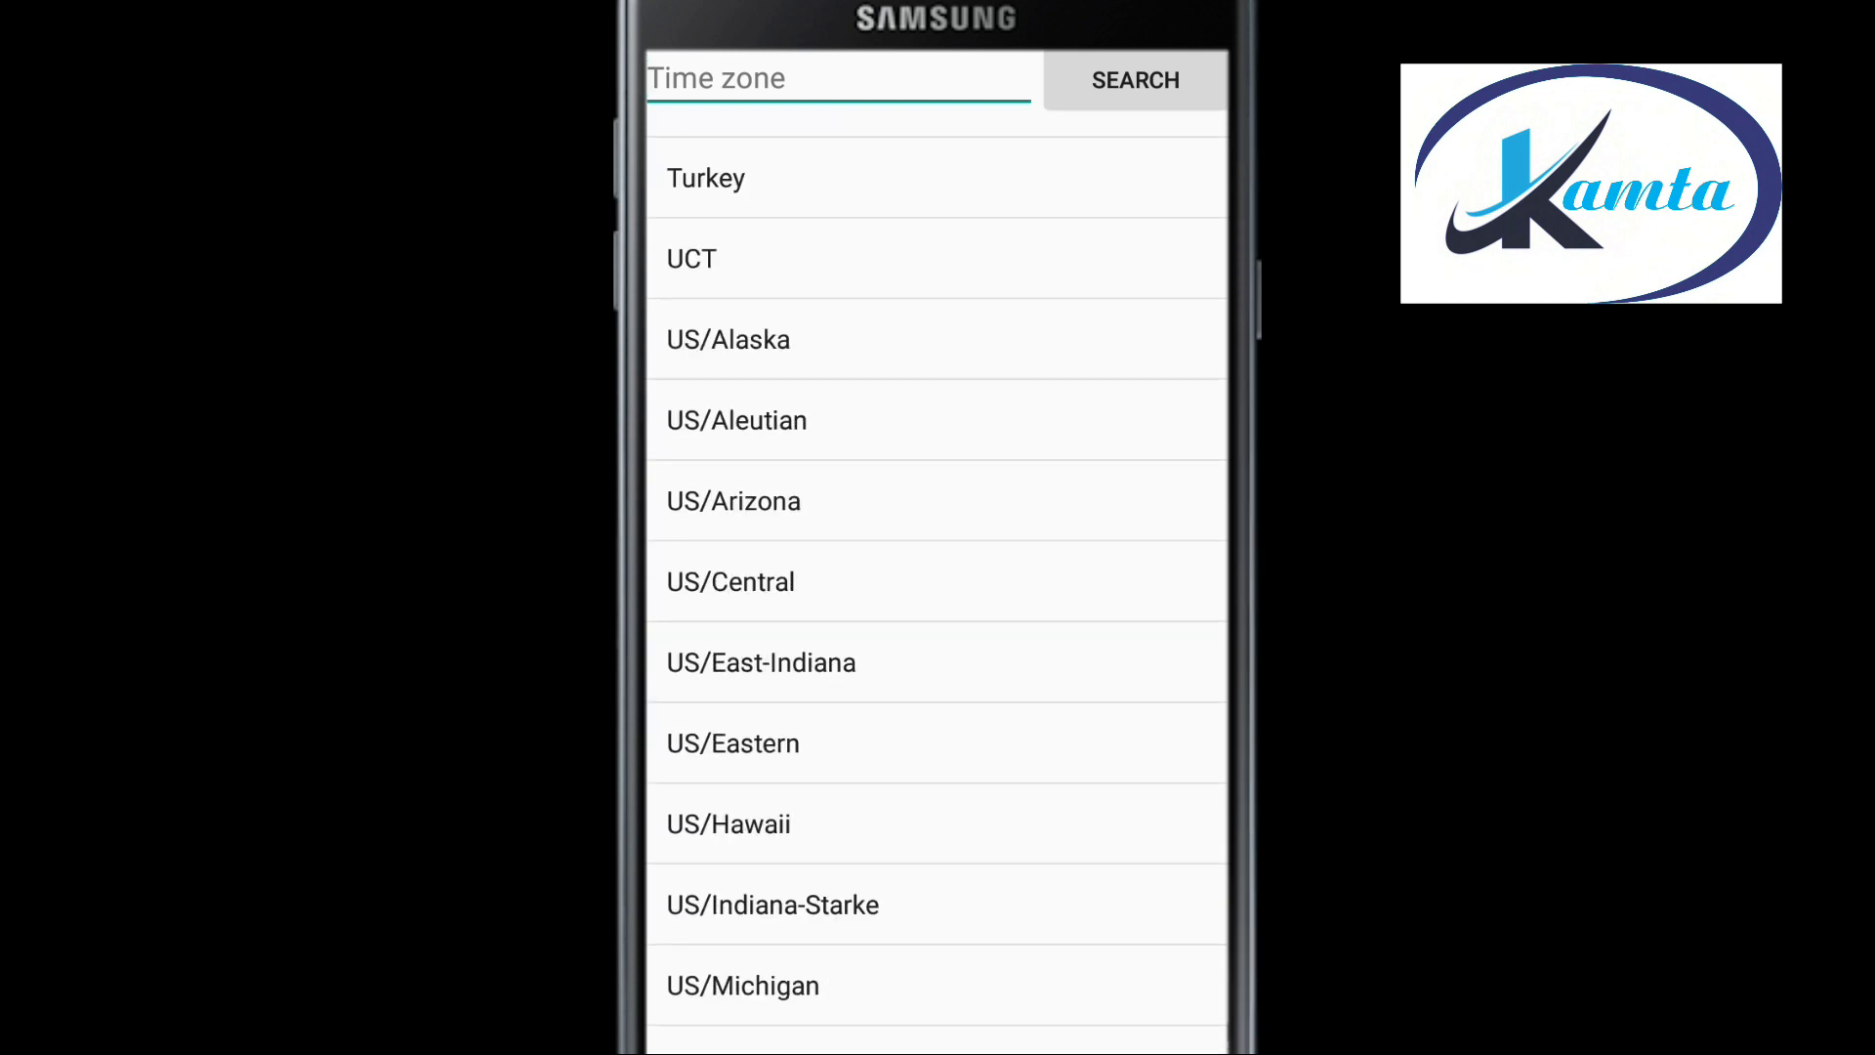
scroll(936, 585, "down", 5)
scroll(935, 586, "up", 2)
scroll(935, 586, "down", 2)
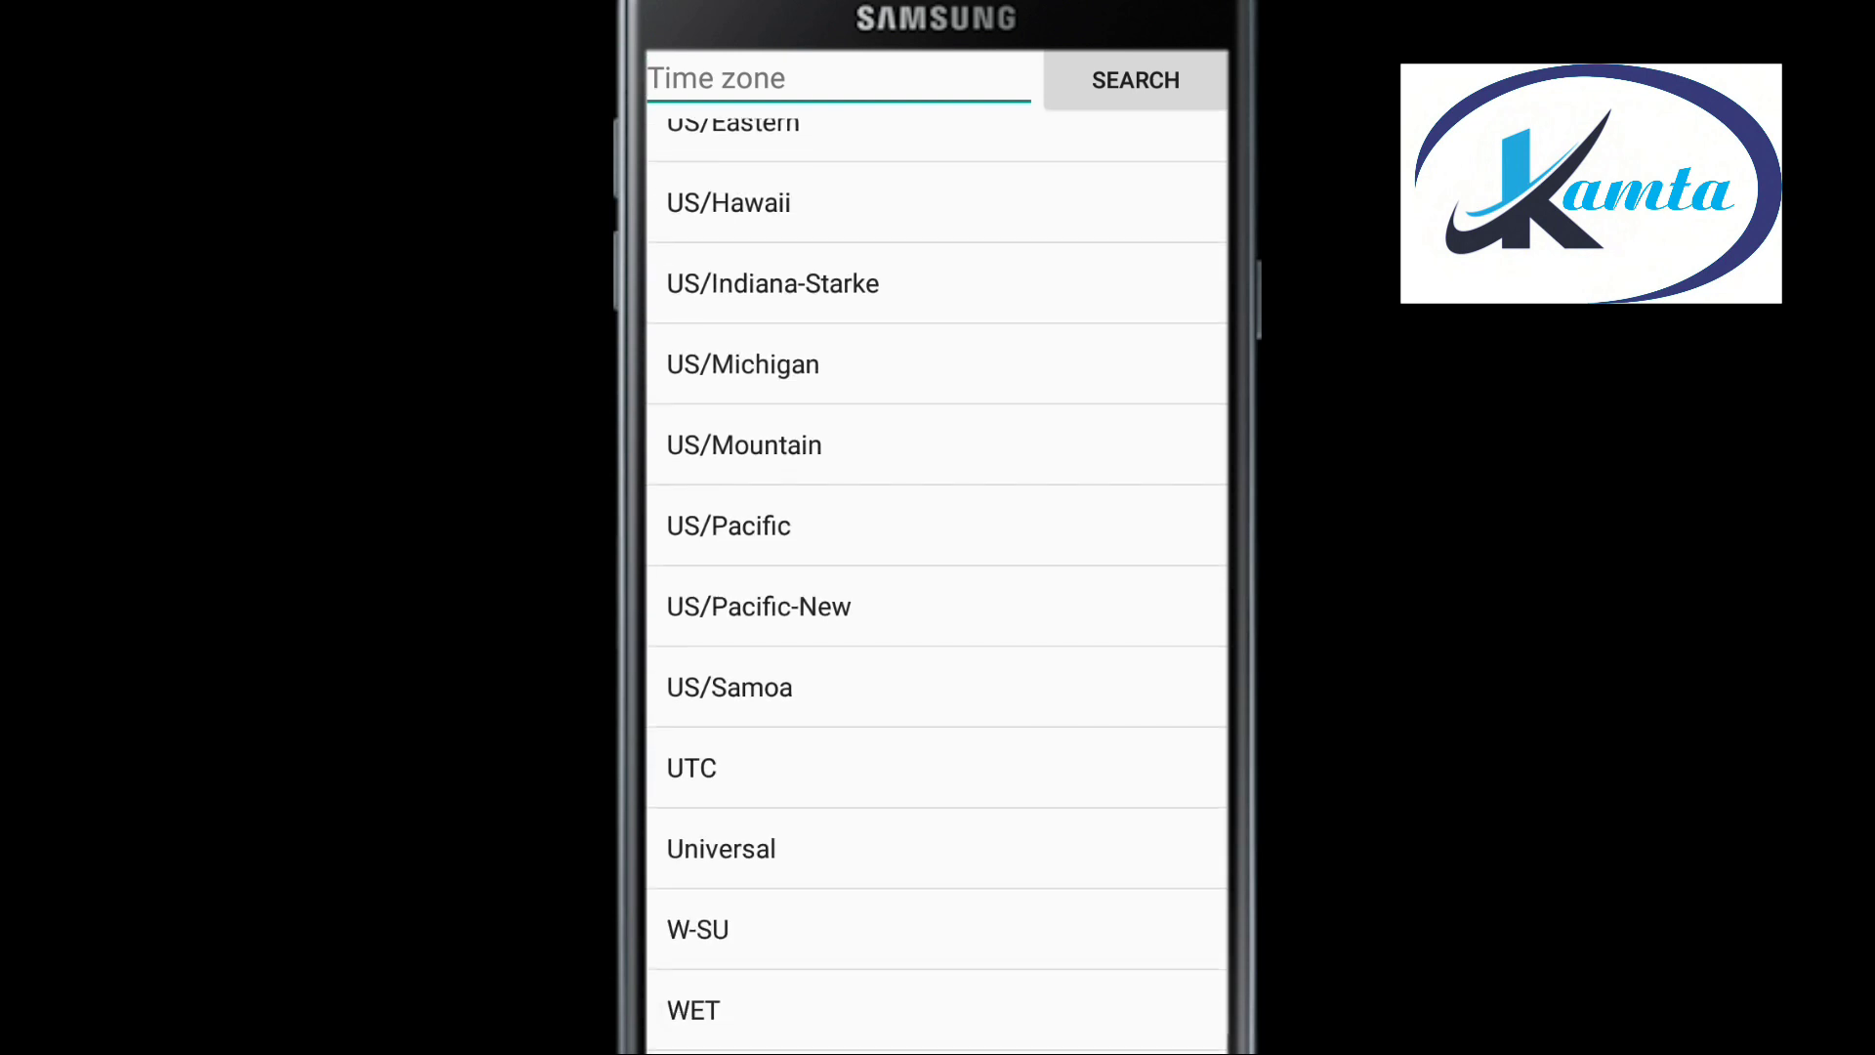
scroll(935, 586, "down", 1)
left_click(691, 693)
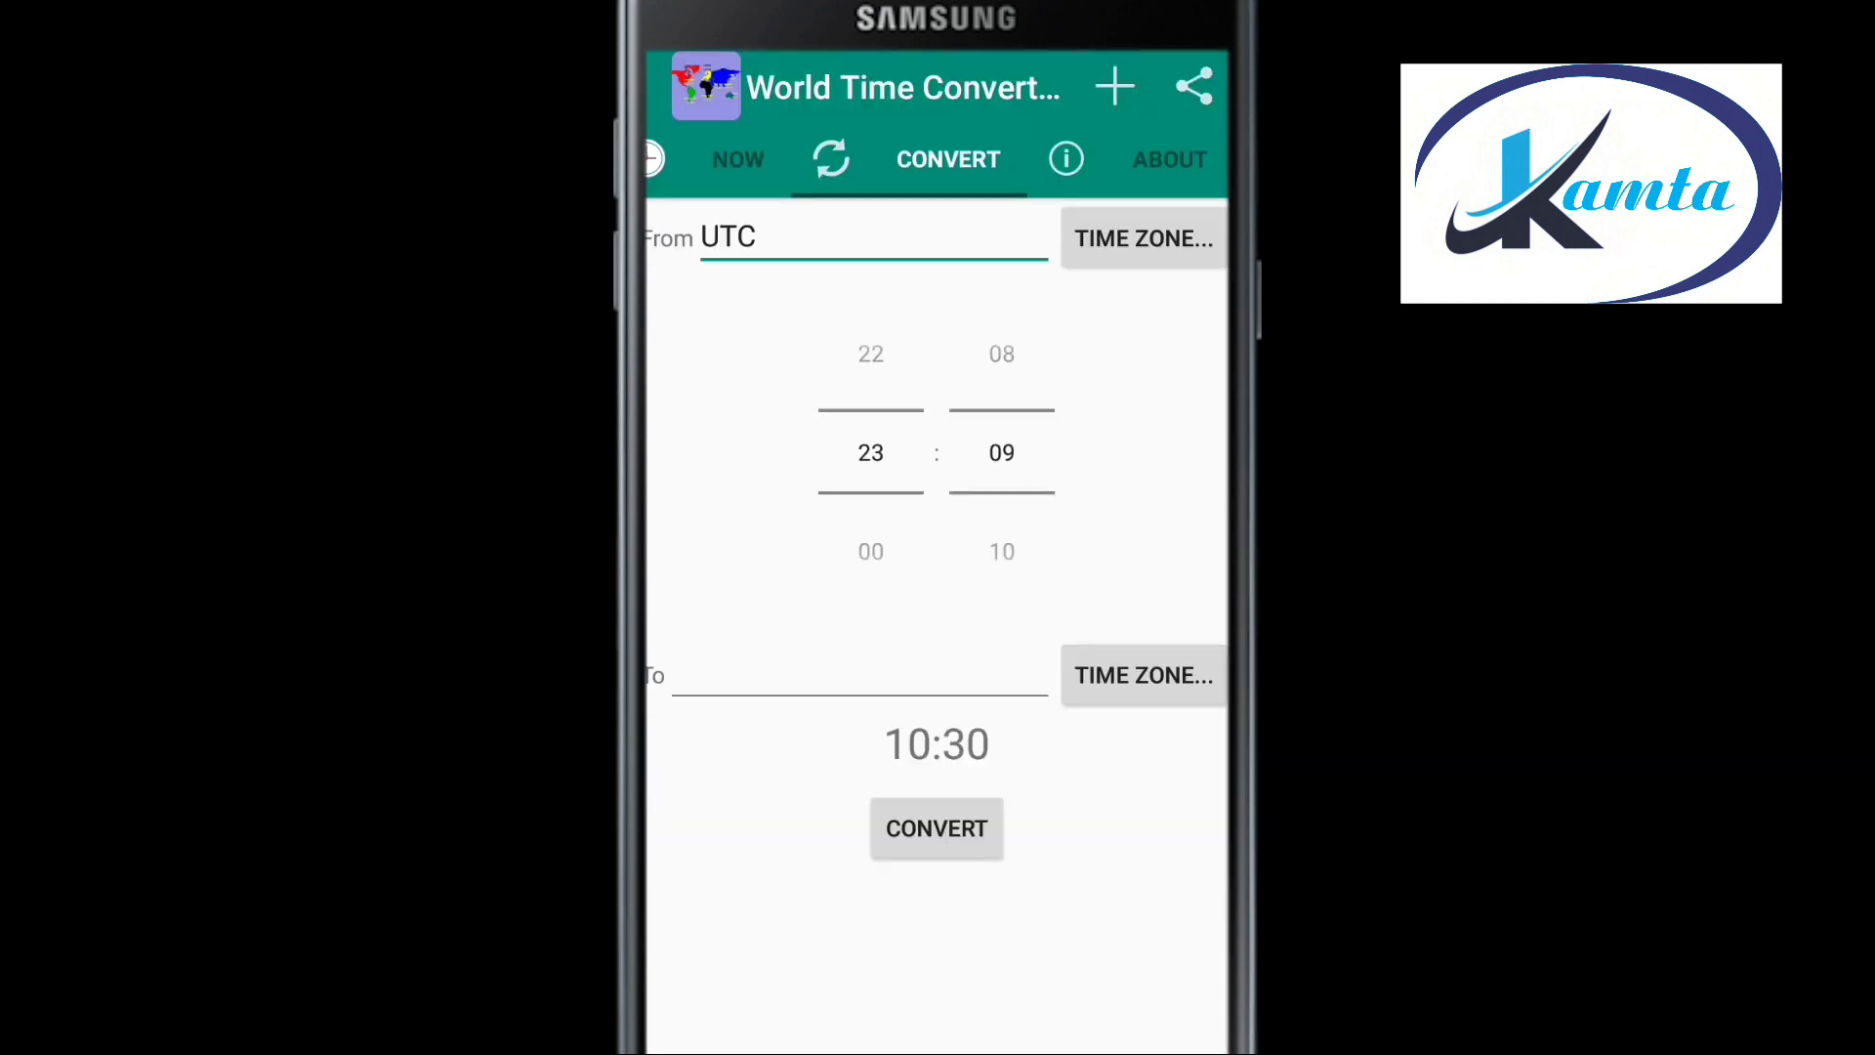
Roll the time wheels to 03:00.
scroll(871, 453, "up", 4)
scroll(871, 452, "up", 2)
scroll(871, 452, "up", 5)
scroll(872, 452, "up", 3)
scroll(871, 452, "up", 3)
scroll(871, 452, "up", 4)
scroll(1002, 452, "up", 2)
scroll(1002, 452, "up", 2)
scroll(1002, 452, "up", 2)
scroll(1002, 452, "up", 2)
Choose Asia/Calcutta from the zone list as the target time zone.
left_click(1144, 675)
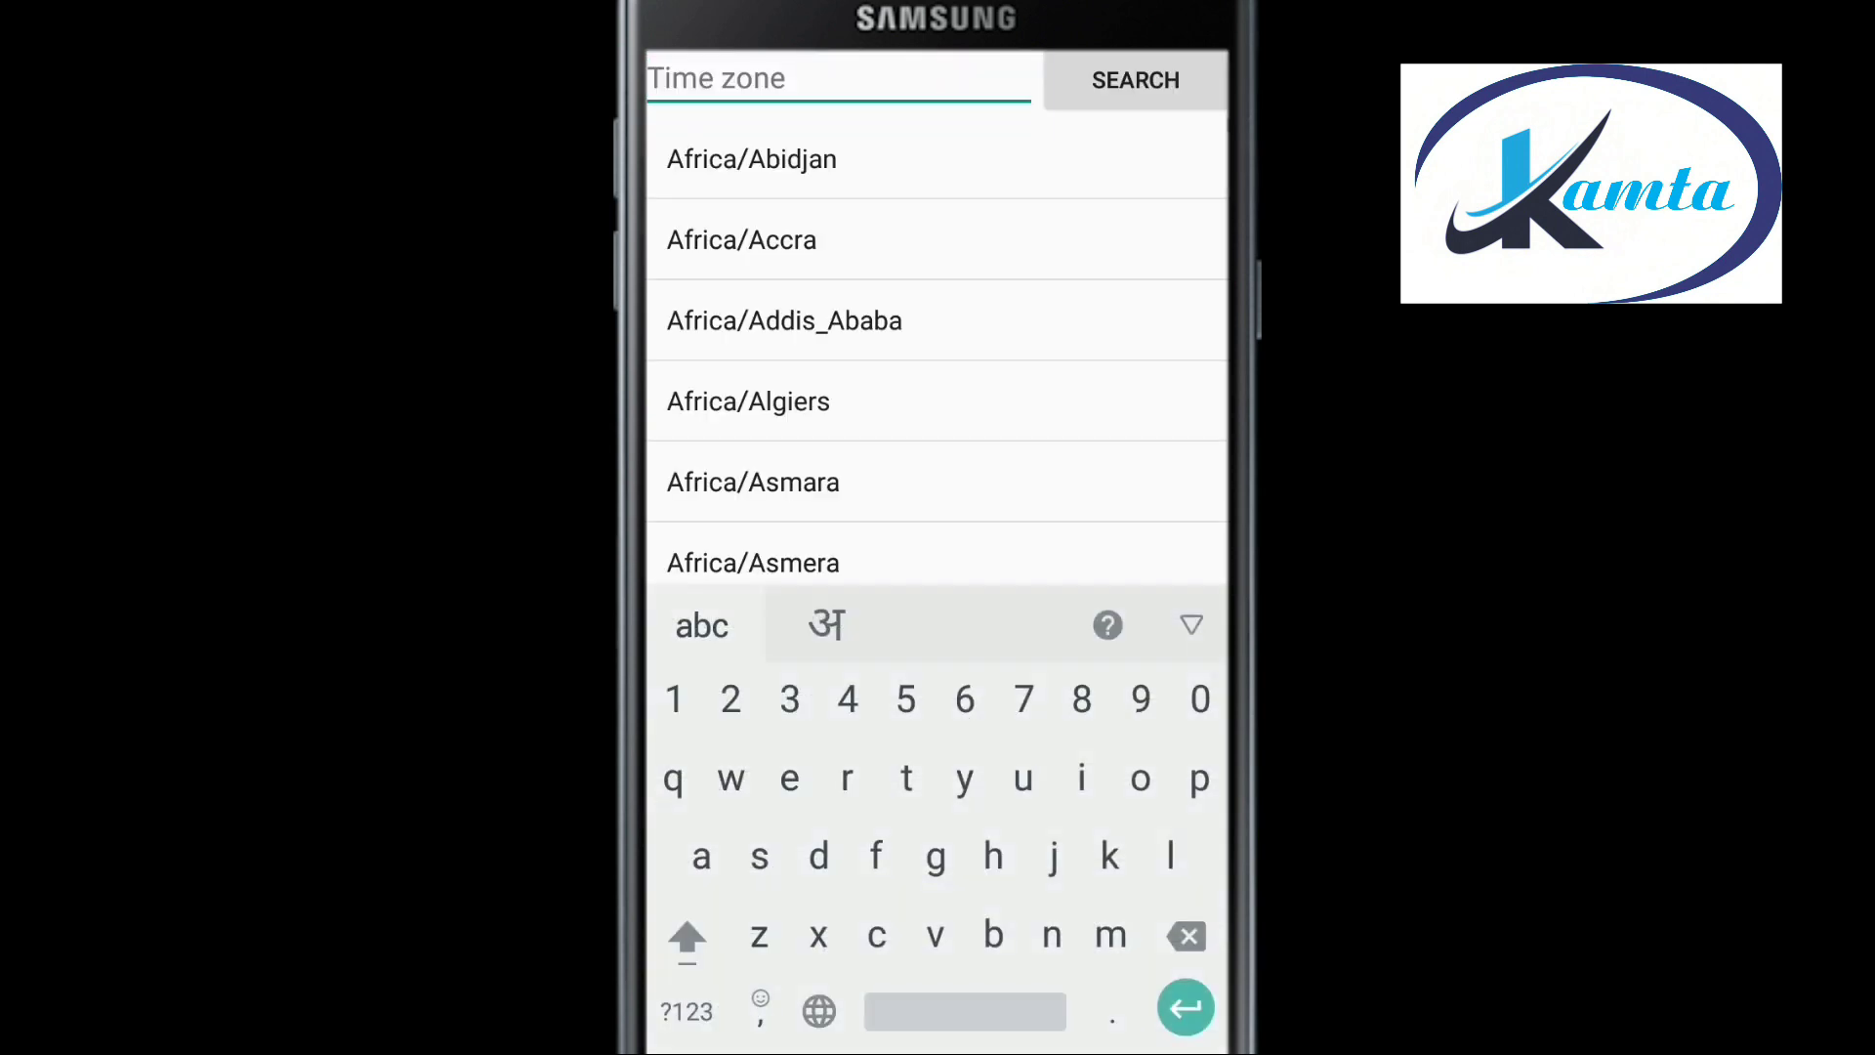
scroll(936, 352, "down", 5)
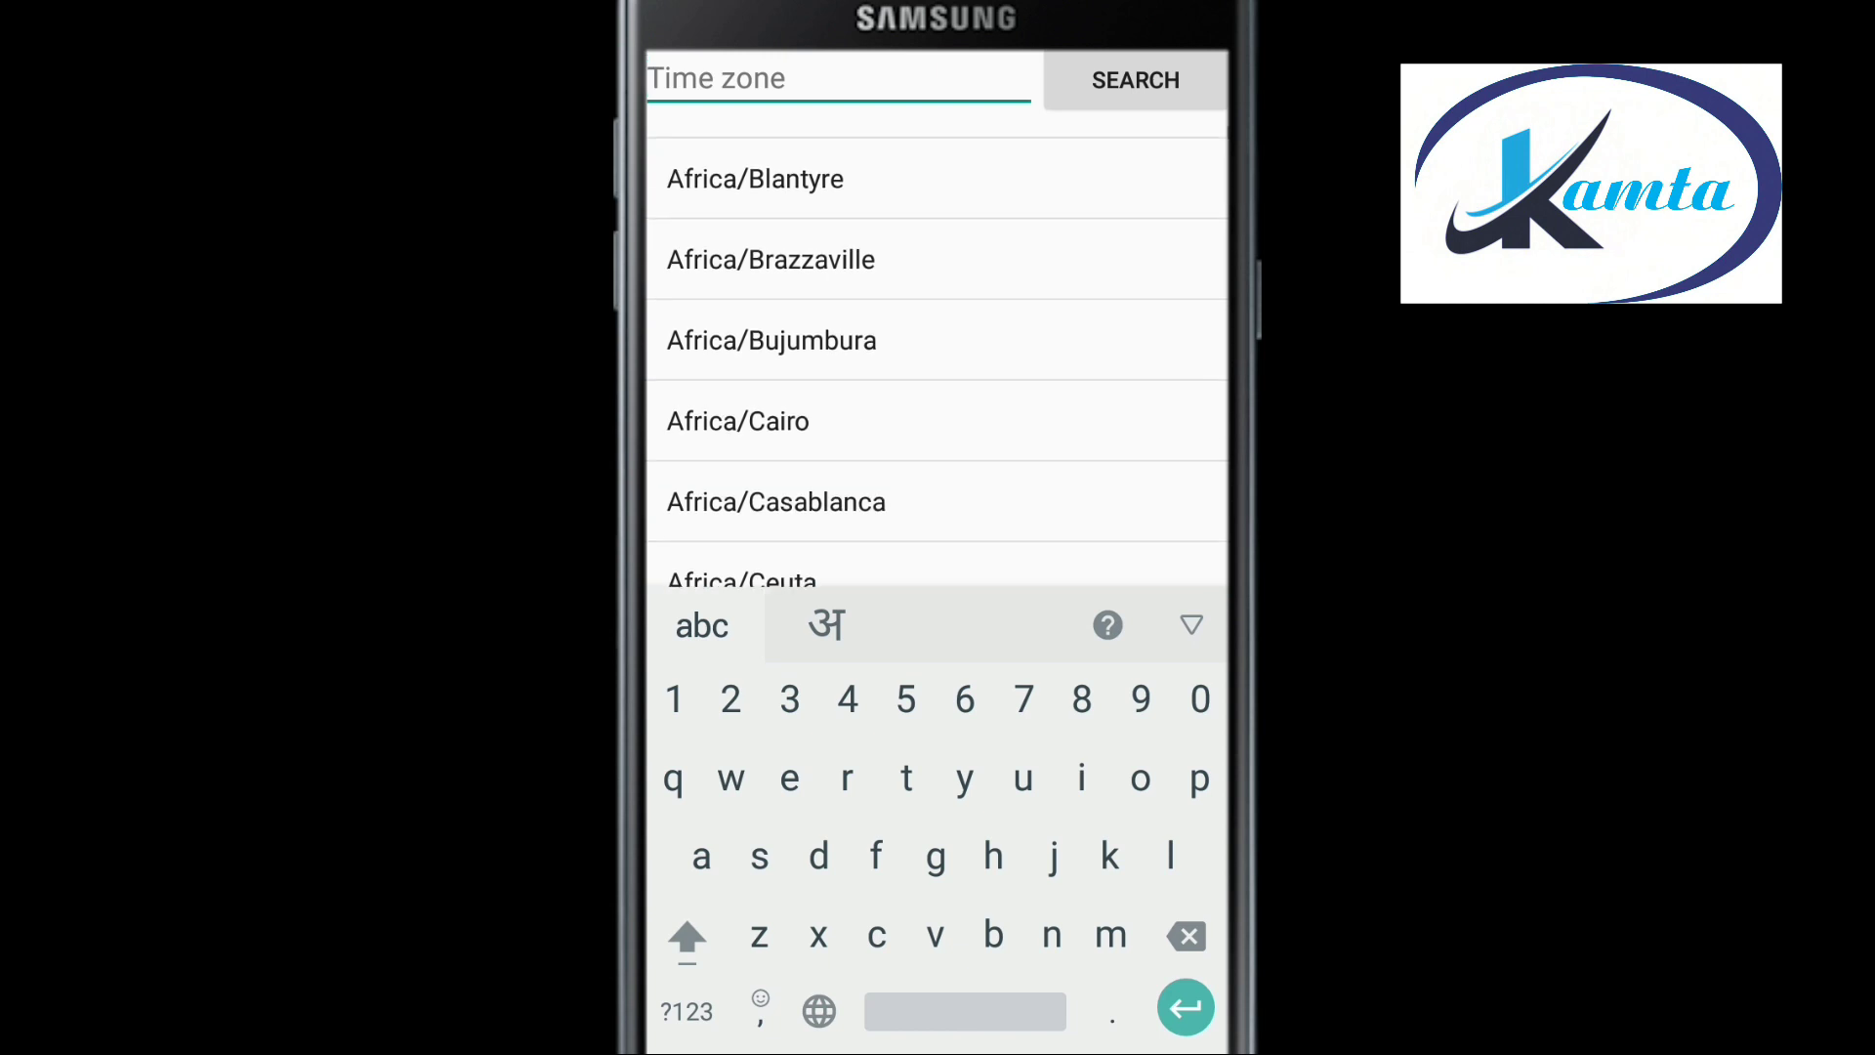
scroll(935, 351, "down", 5)
scroll(936, 351, "down", 3)
scroll(935, 352, "down", 5)
scroll(935, 351, "down", 5)
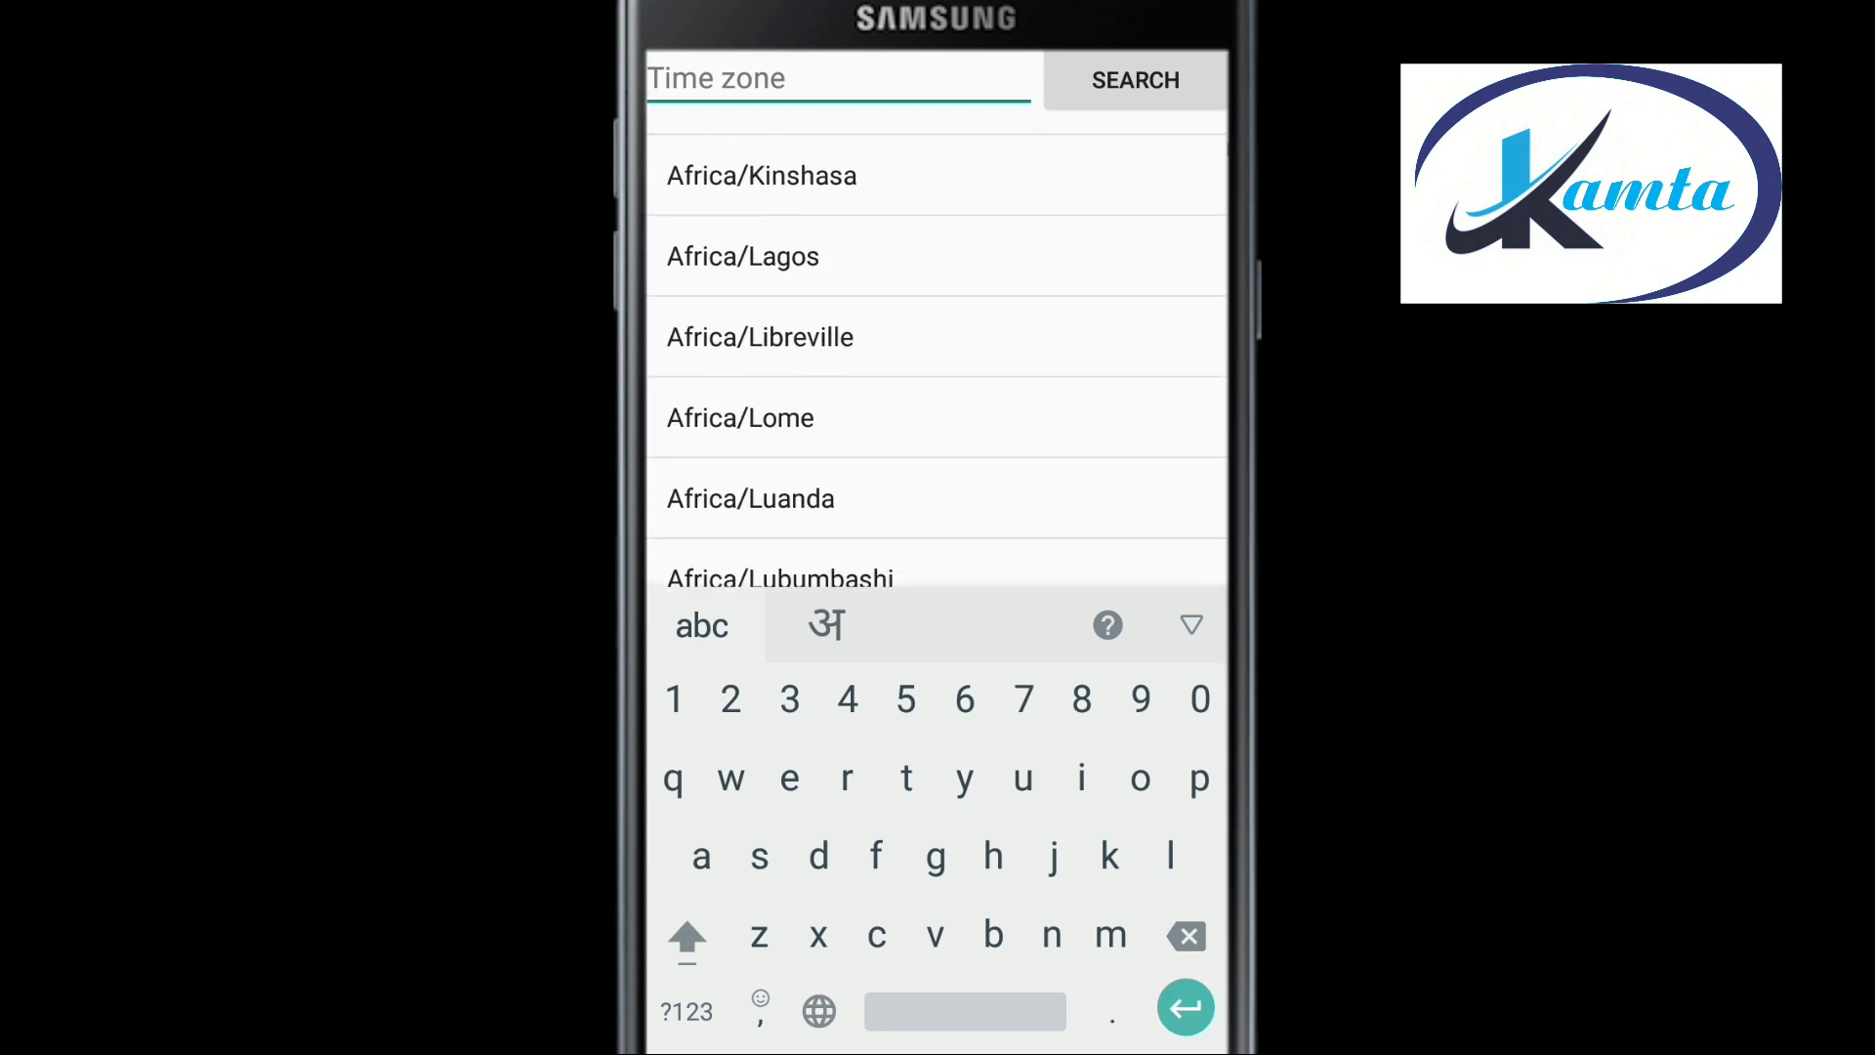
scroll(936, 352, "down", 5)
scroll(936, 352, "down", 2)
scroll(936, 352, "down", 2)
scroll(935, 352, "down", 2)
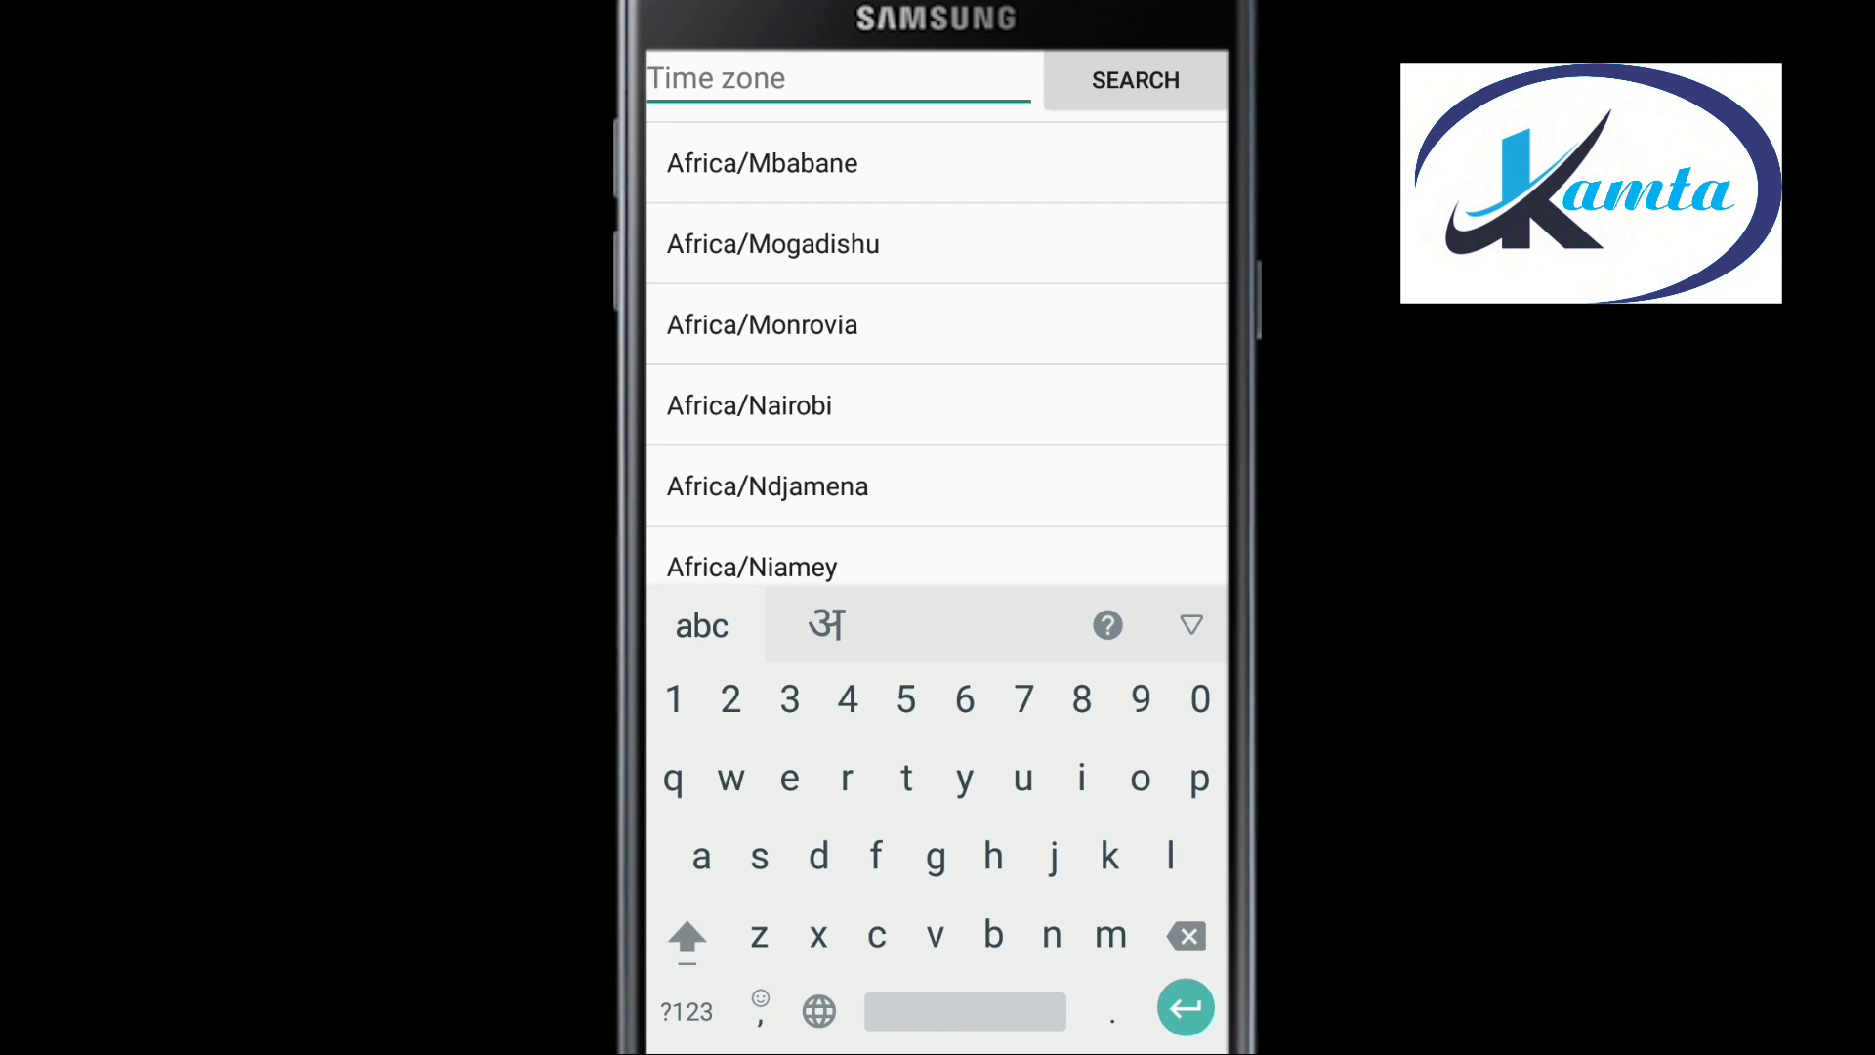
scroll(938, 342, "down", 10)
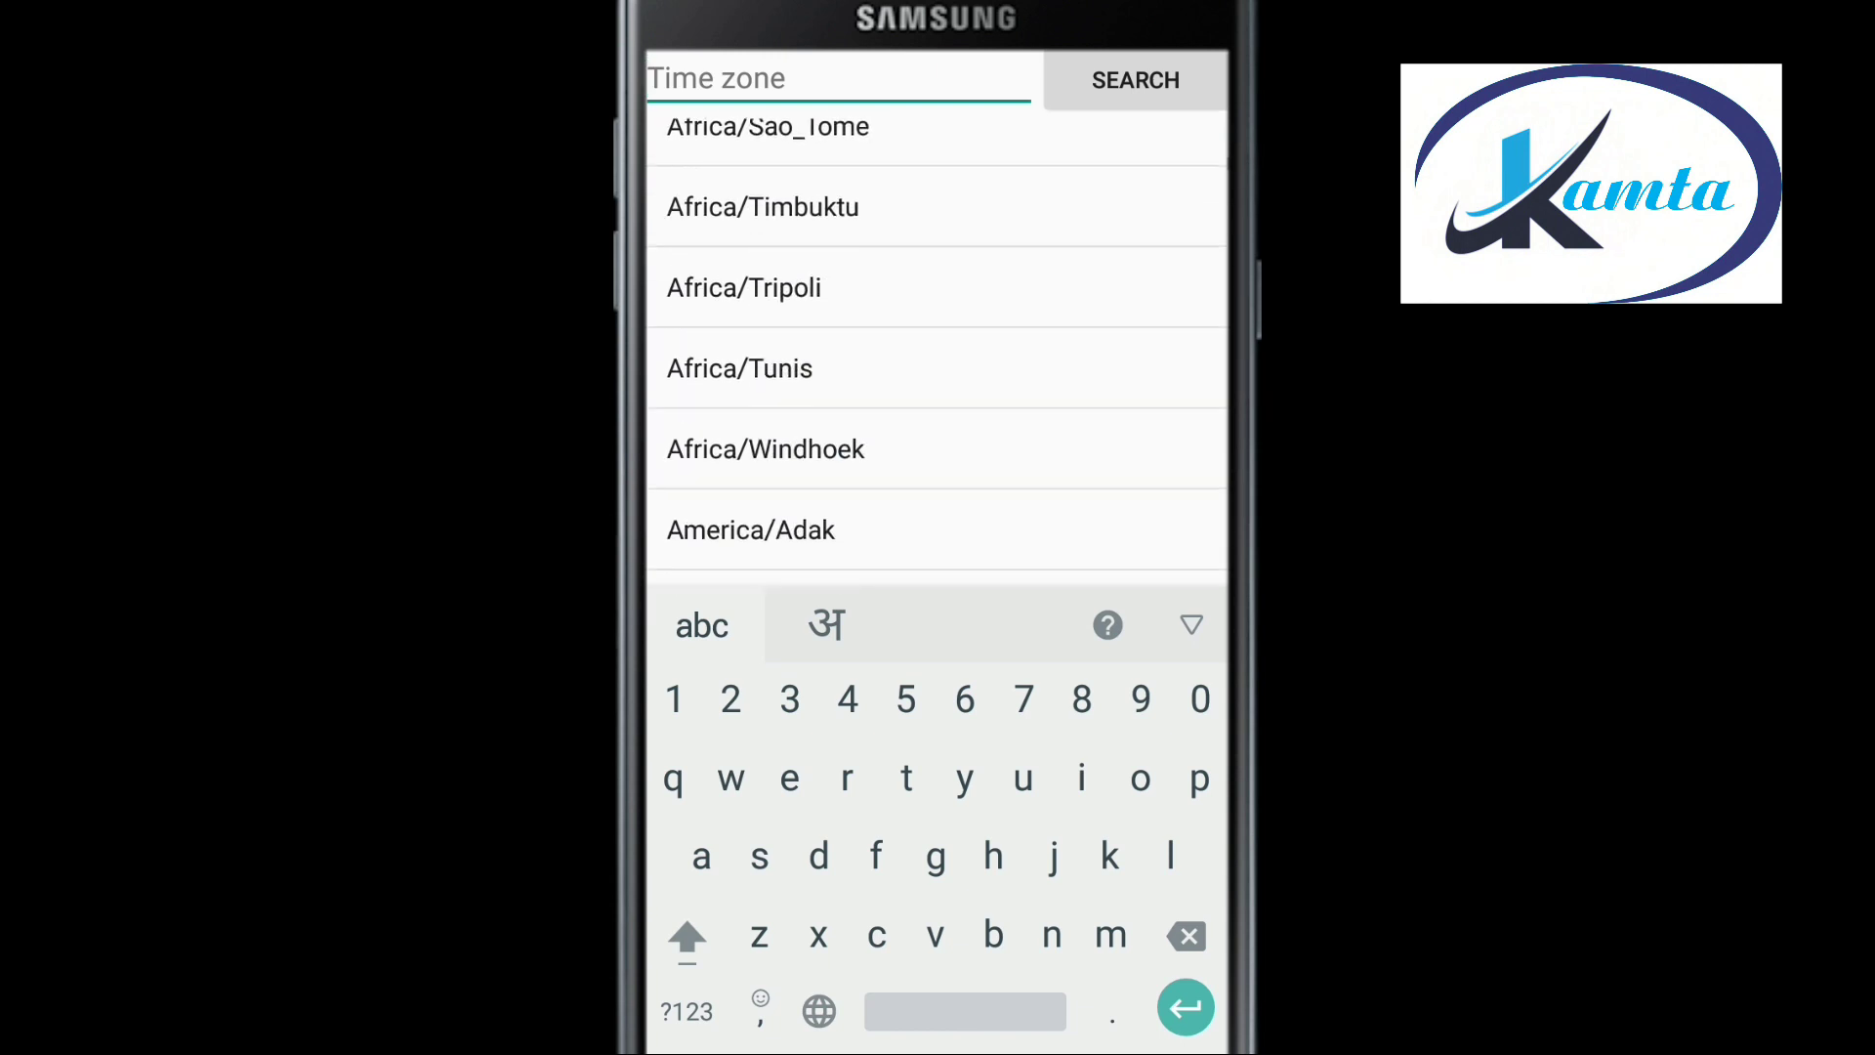
scroll(938, 341, "up", 10)
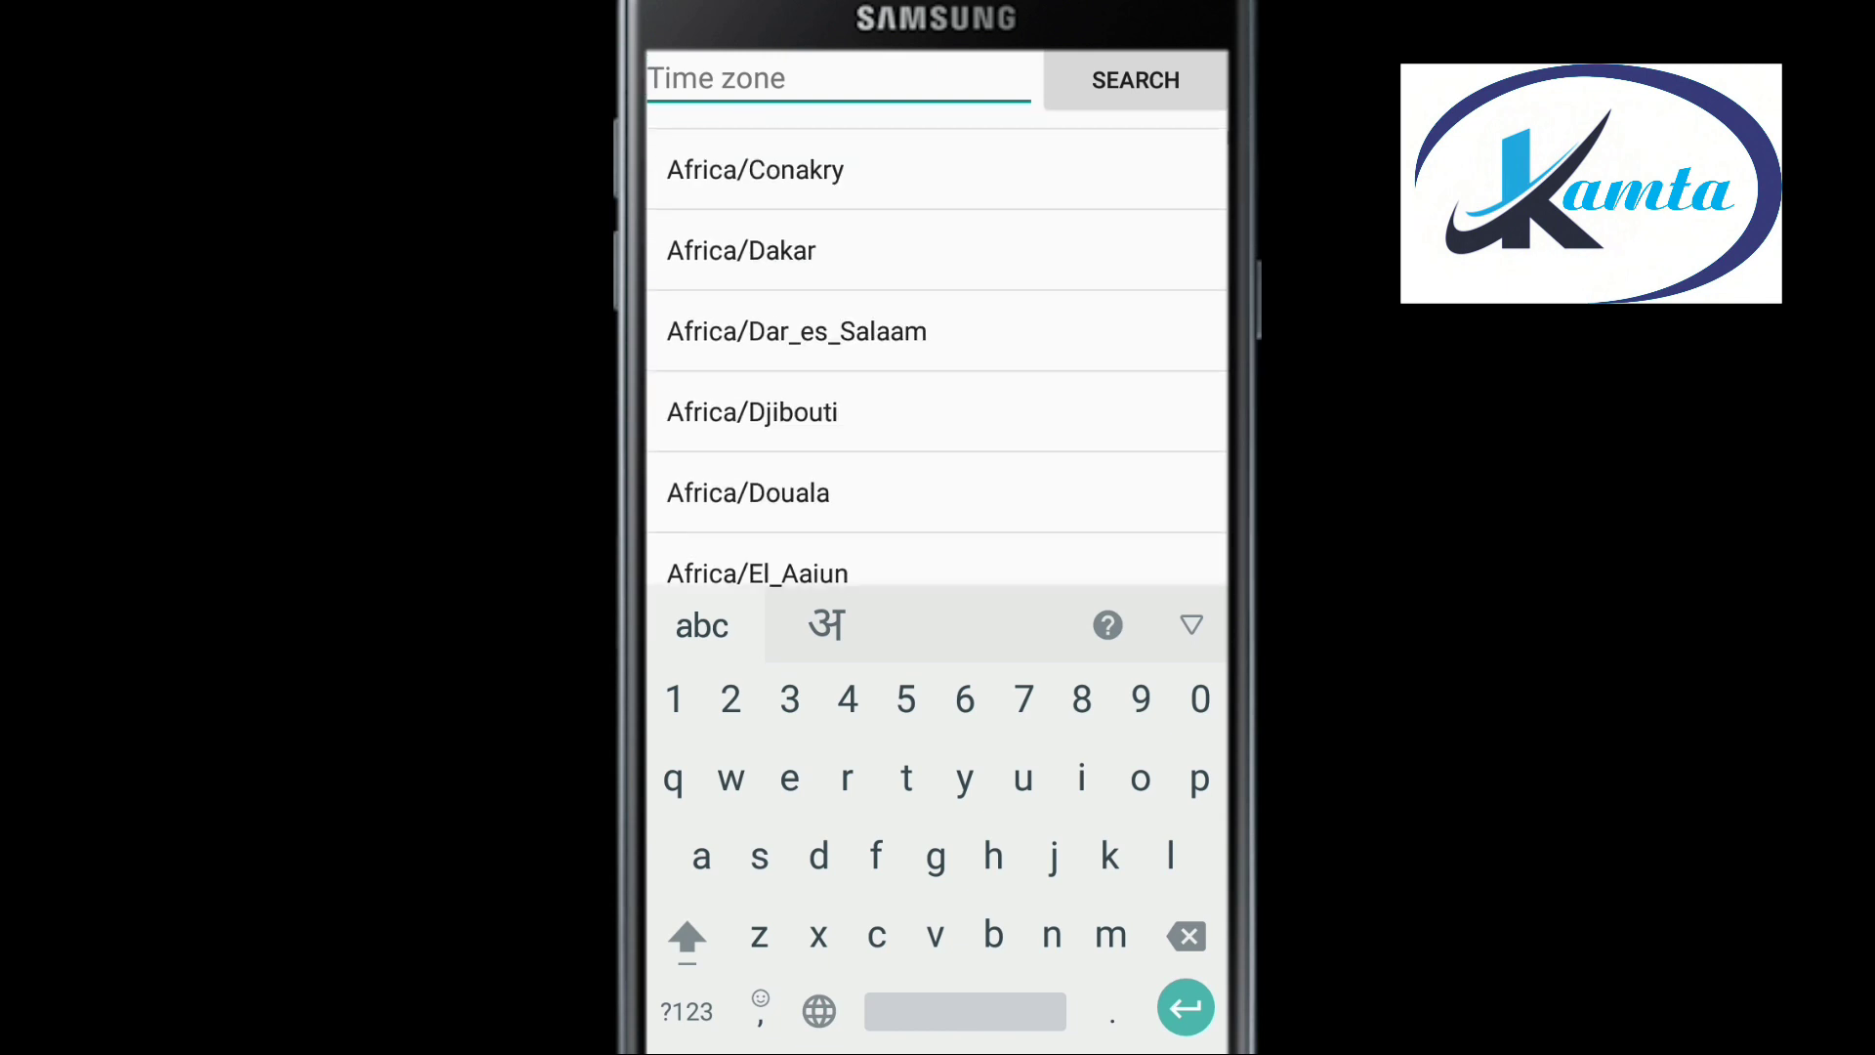
scroll(937, 342, "up", 5)
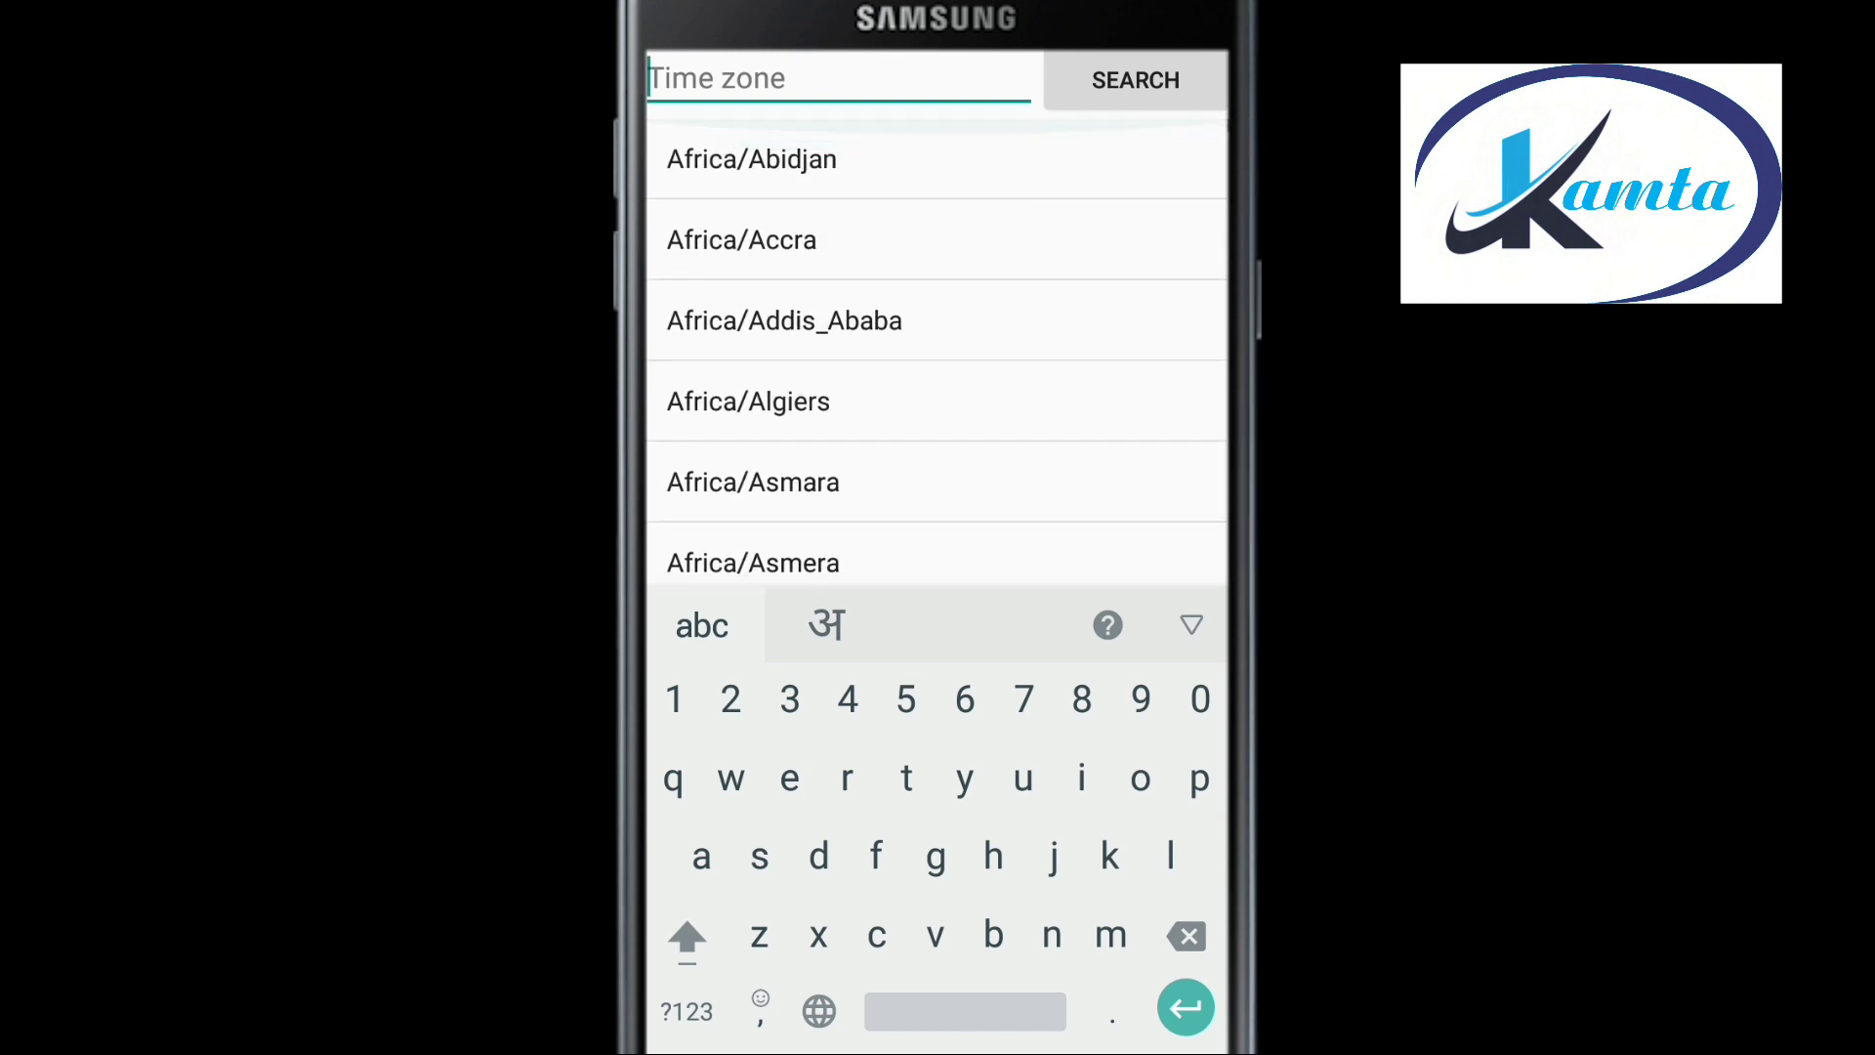
scroll(937, 342, "down", 5)
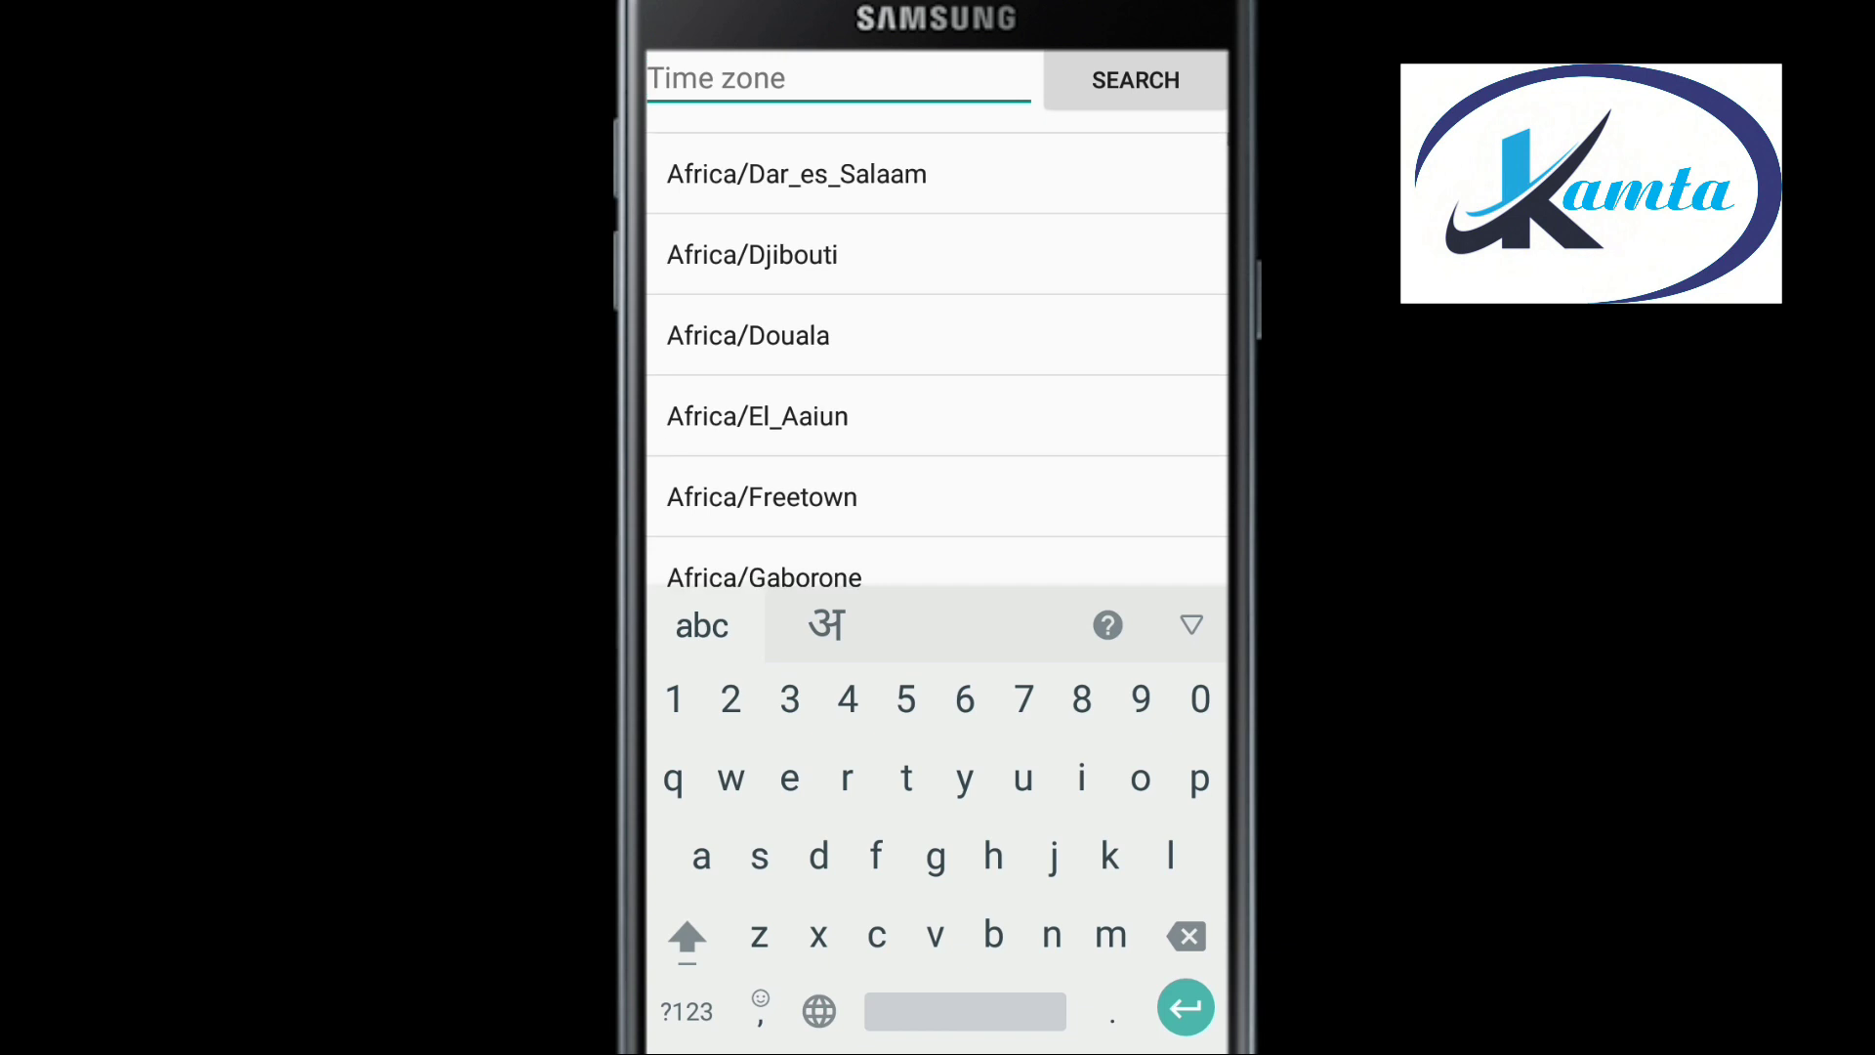
scroll(938, 585, "down", 5)
scroll(937, 586, "down", 4)
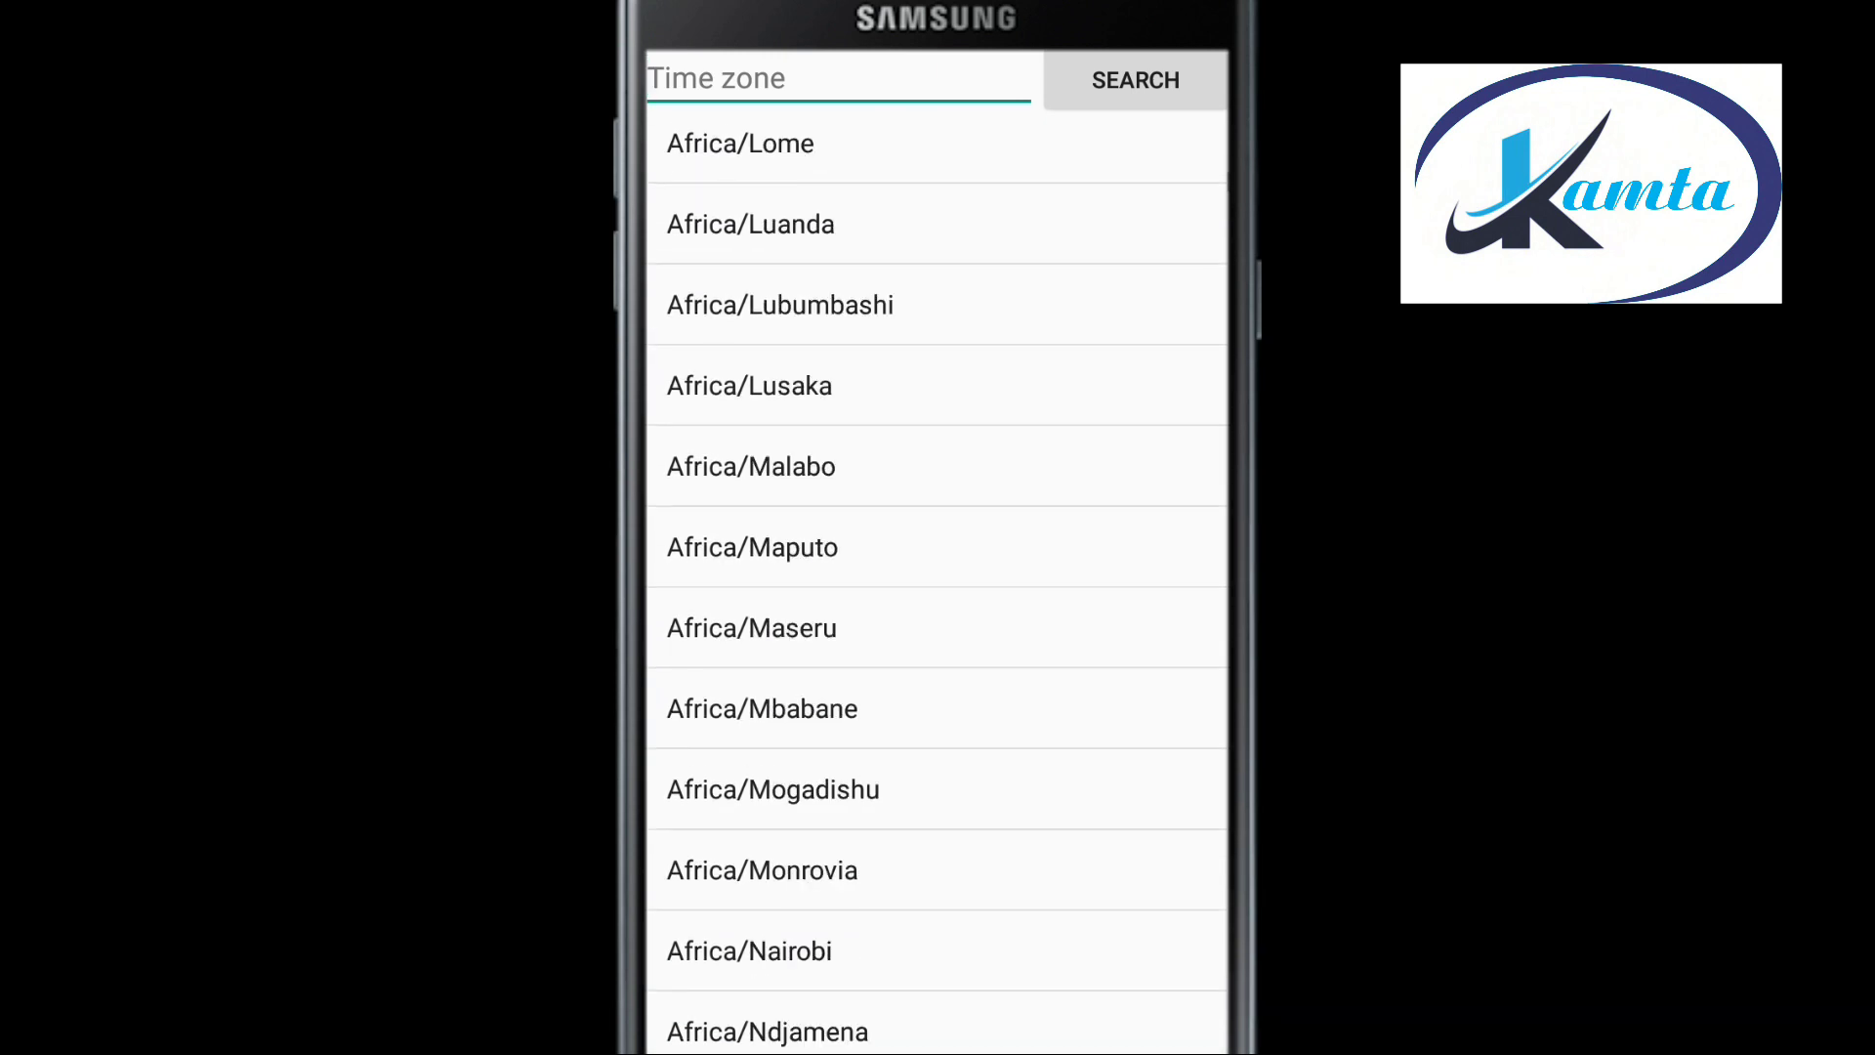
scroll(938, 585, "down", 3)
scroll(938, 586, "down", 3)
scroll(938, 586, "down", 3)
scroll(938, 586, "down", 3)
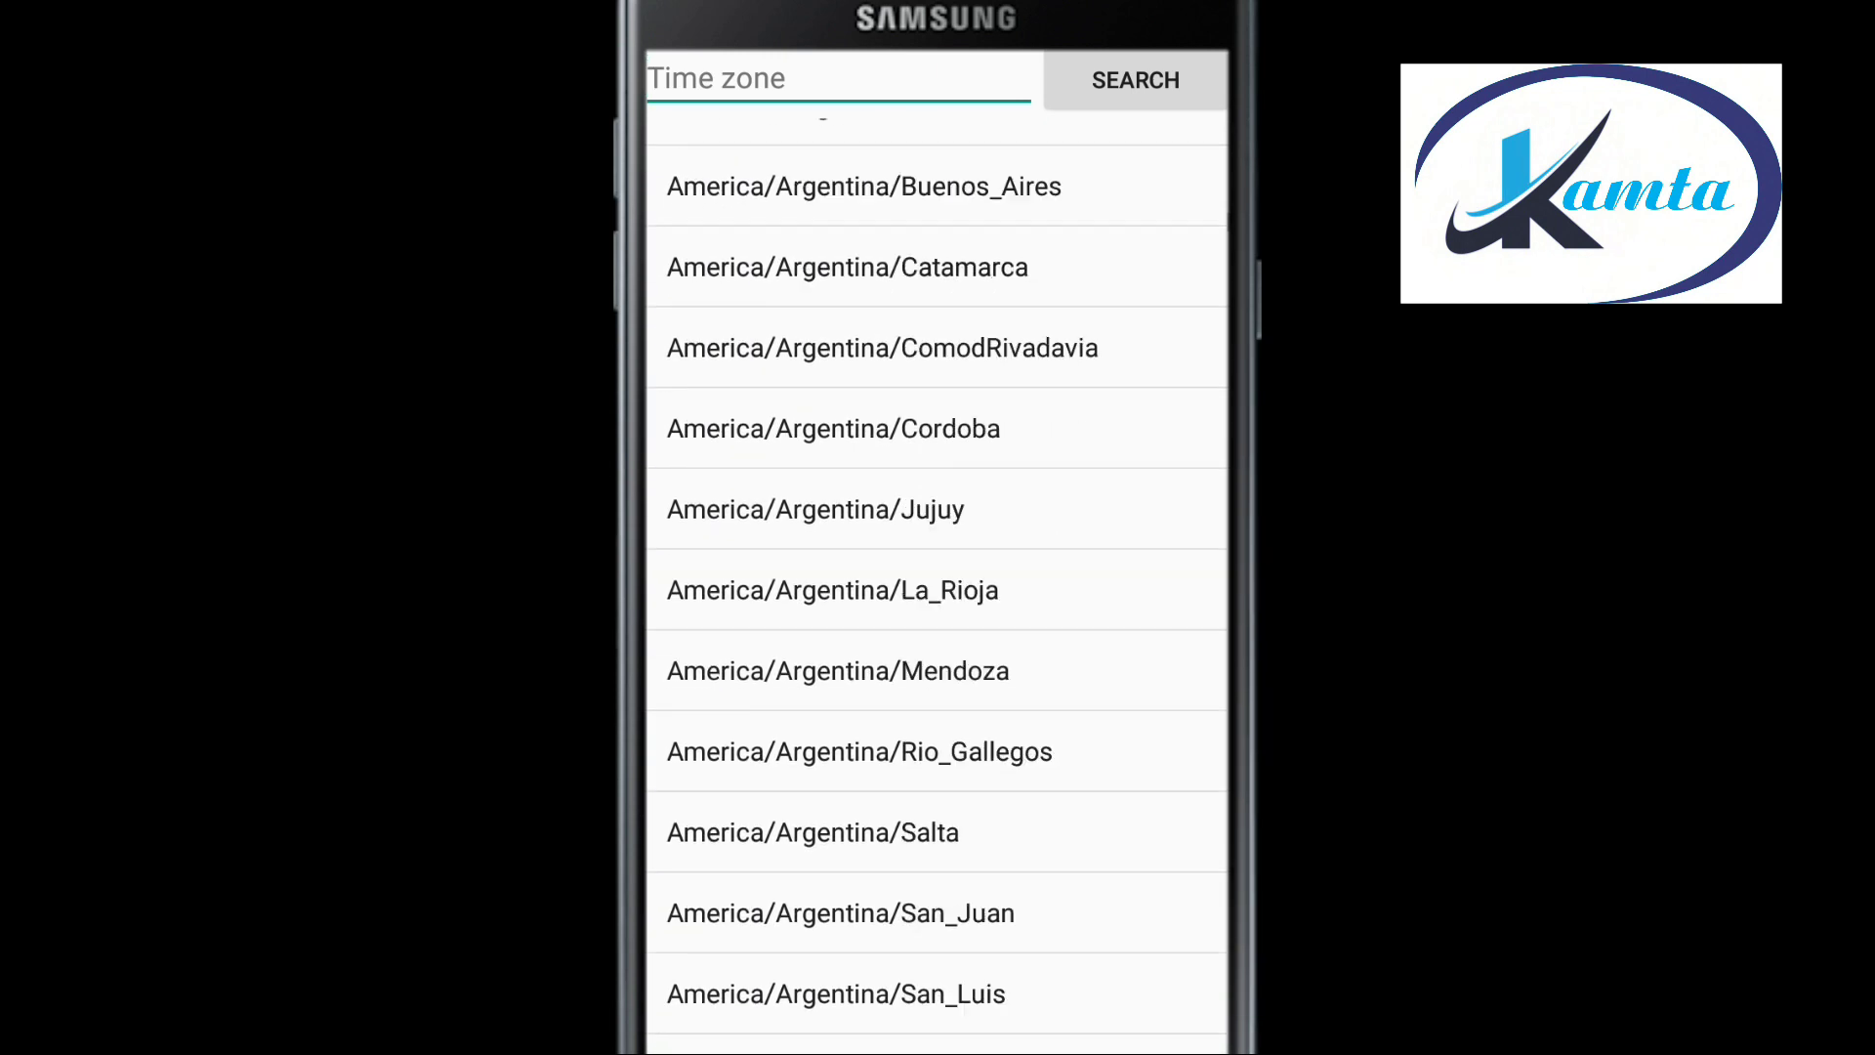
scroll(938, 586, "down", 5)
scroll(937, 586, "down", 3)
scroll(938, 586, "down", 3)
scroll(937, 586, "down", 3)
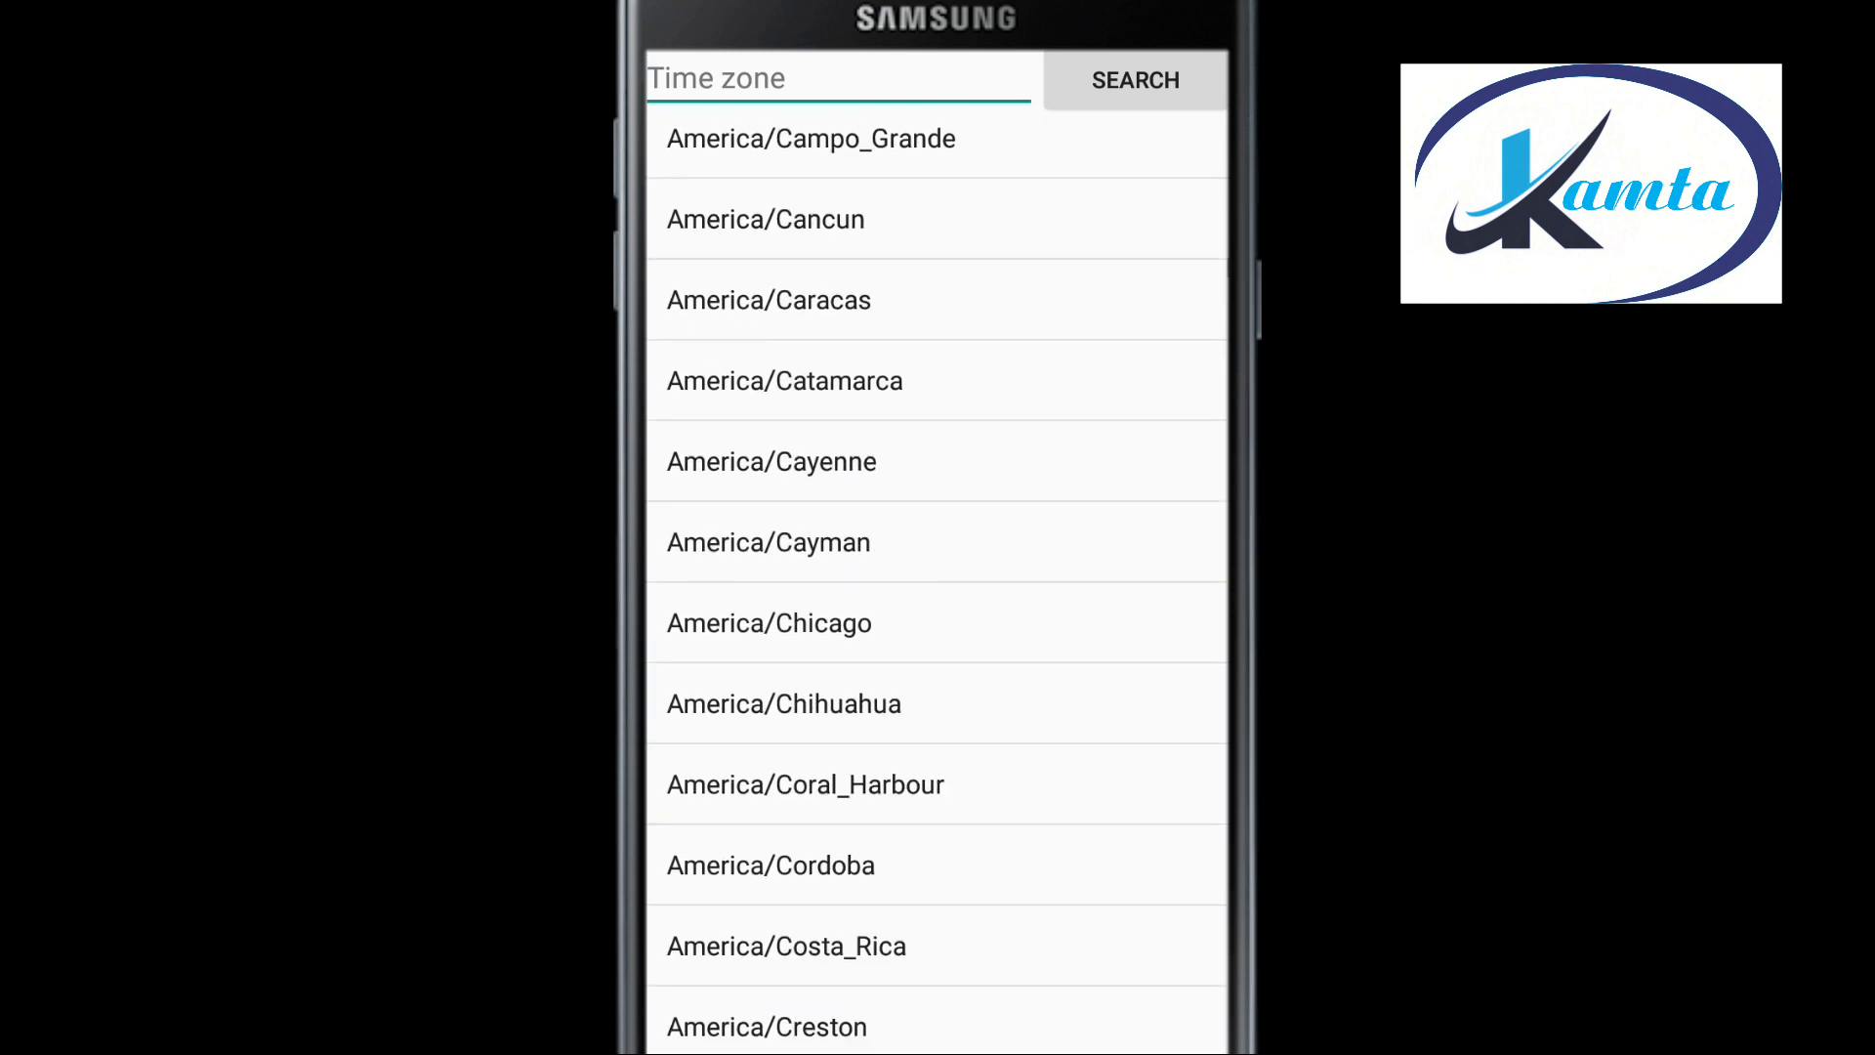
scroll(938, 586, "down", 3)
scroll(937, 586, "down", 3)
scroll(938, 586, "down", 3)
scroll(938, 586, "down", 3)
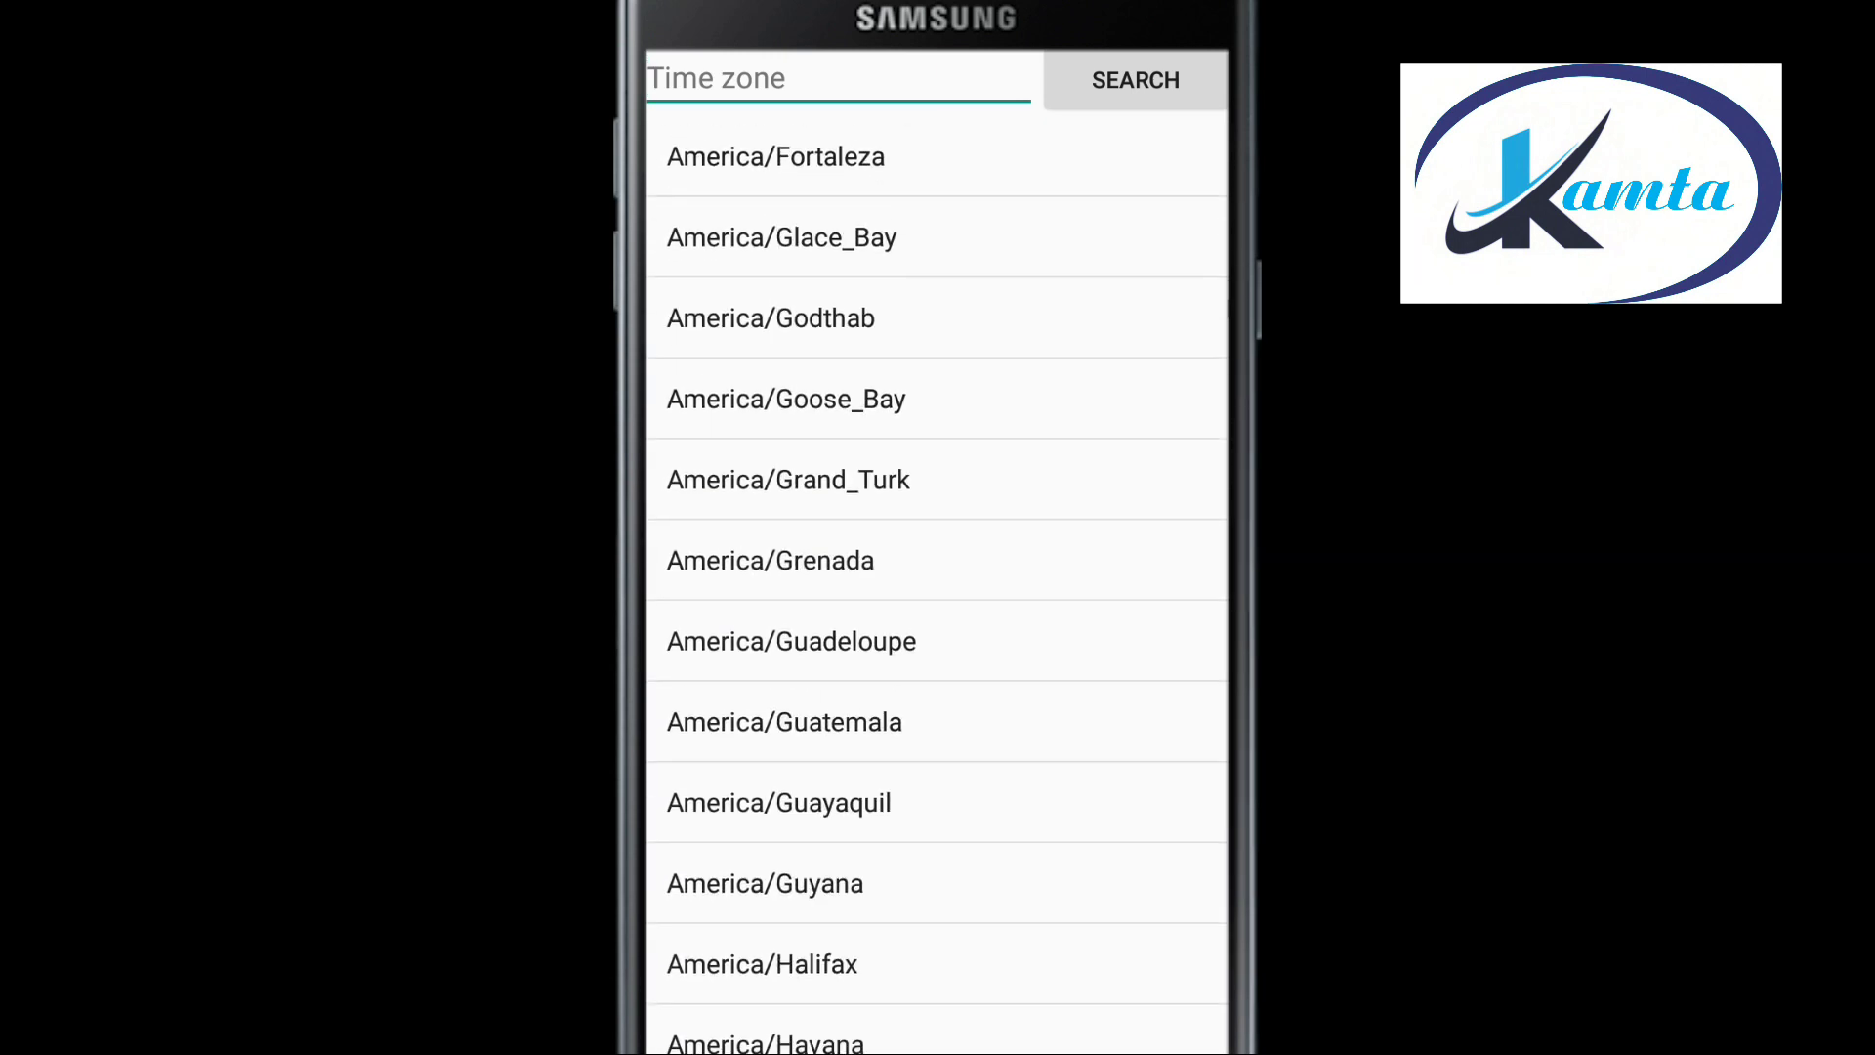
scroll(937, 586, "down", 3)
scroll(938, 586, "down", 2)
scroll(938, 586, "down", 2)
scroll(937, 586, "down", 3)
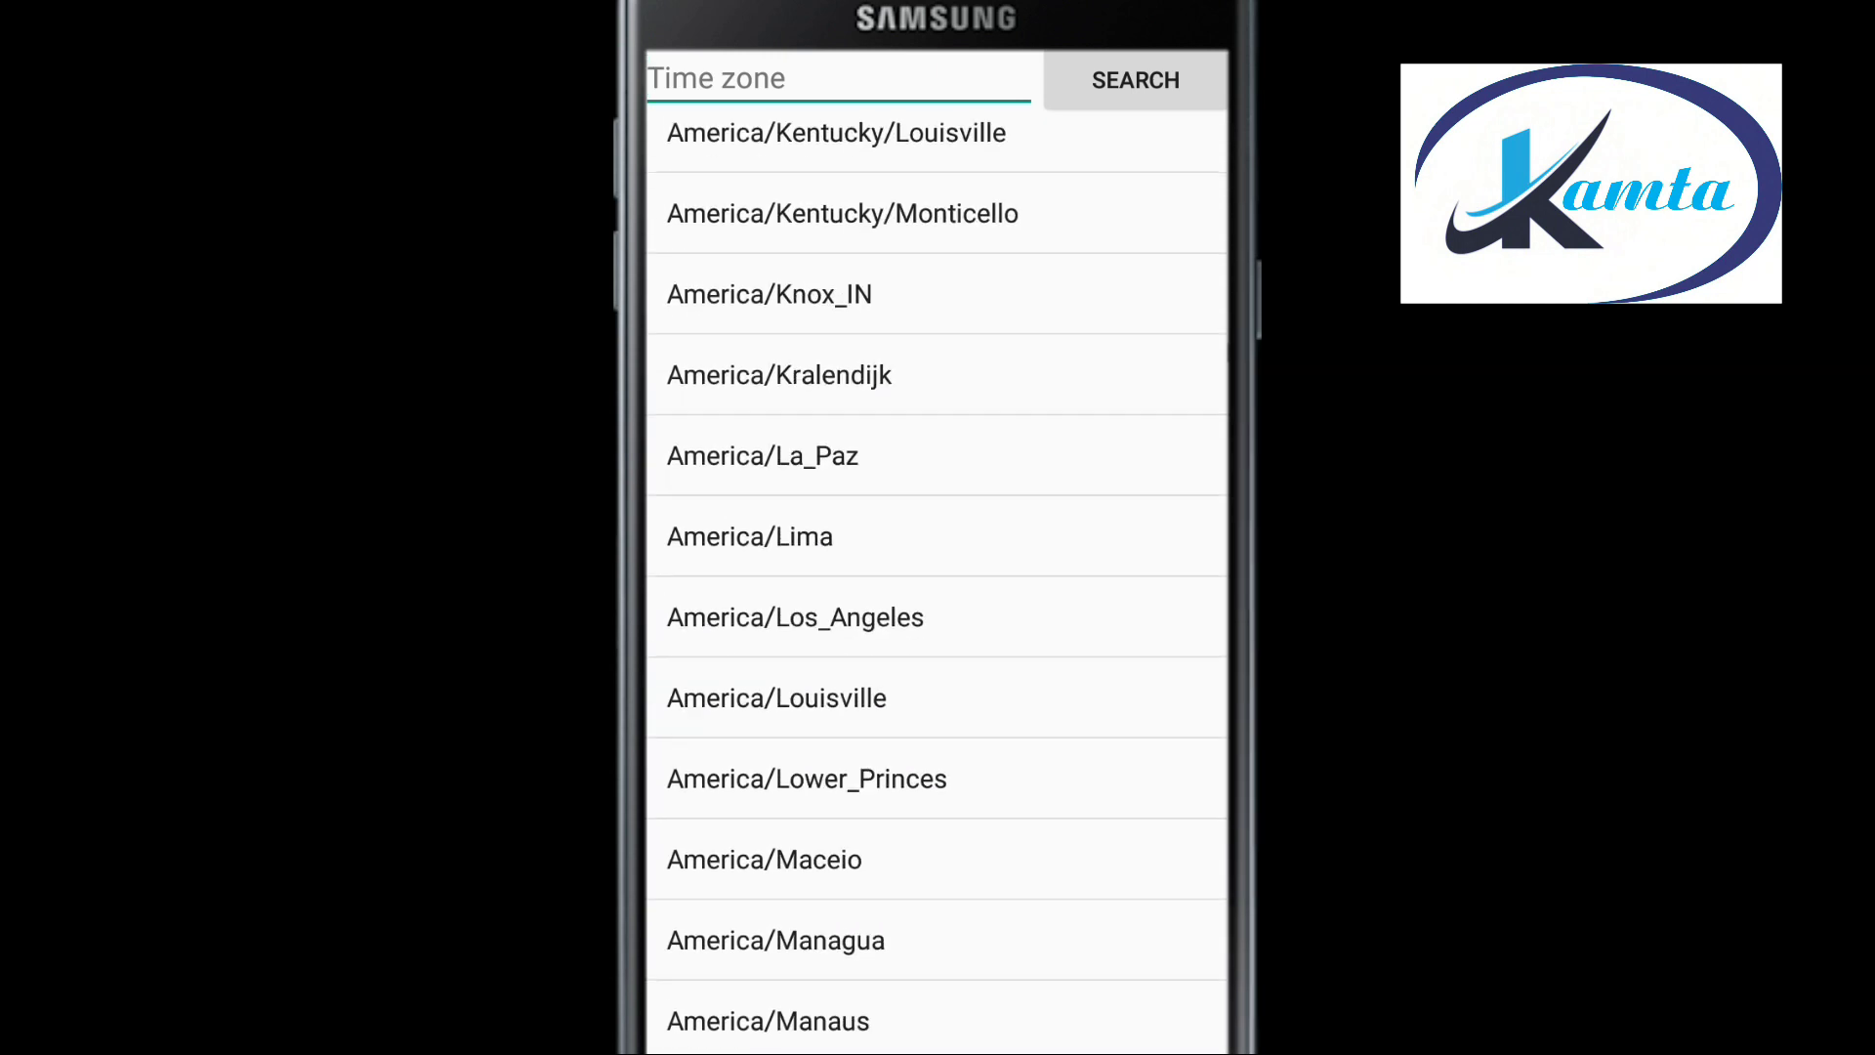
scroll(938, 586, "down", 3)
scroll(938, 585, "down", 3)
scroll(937, 586, "down", 2)
scroll(938, 586, "down", 3)
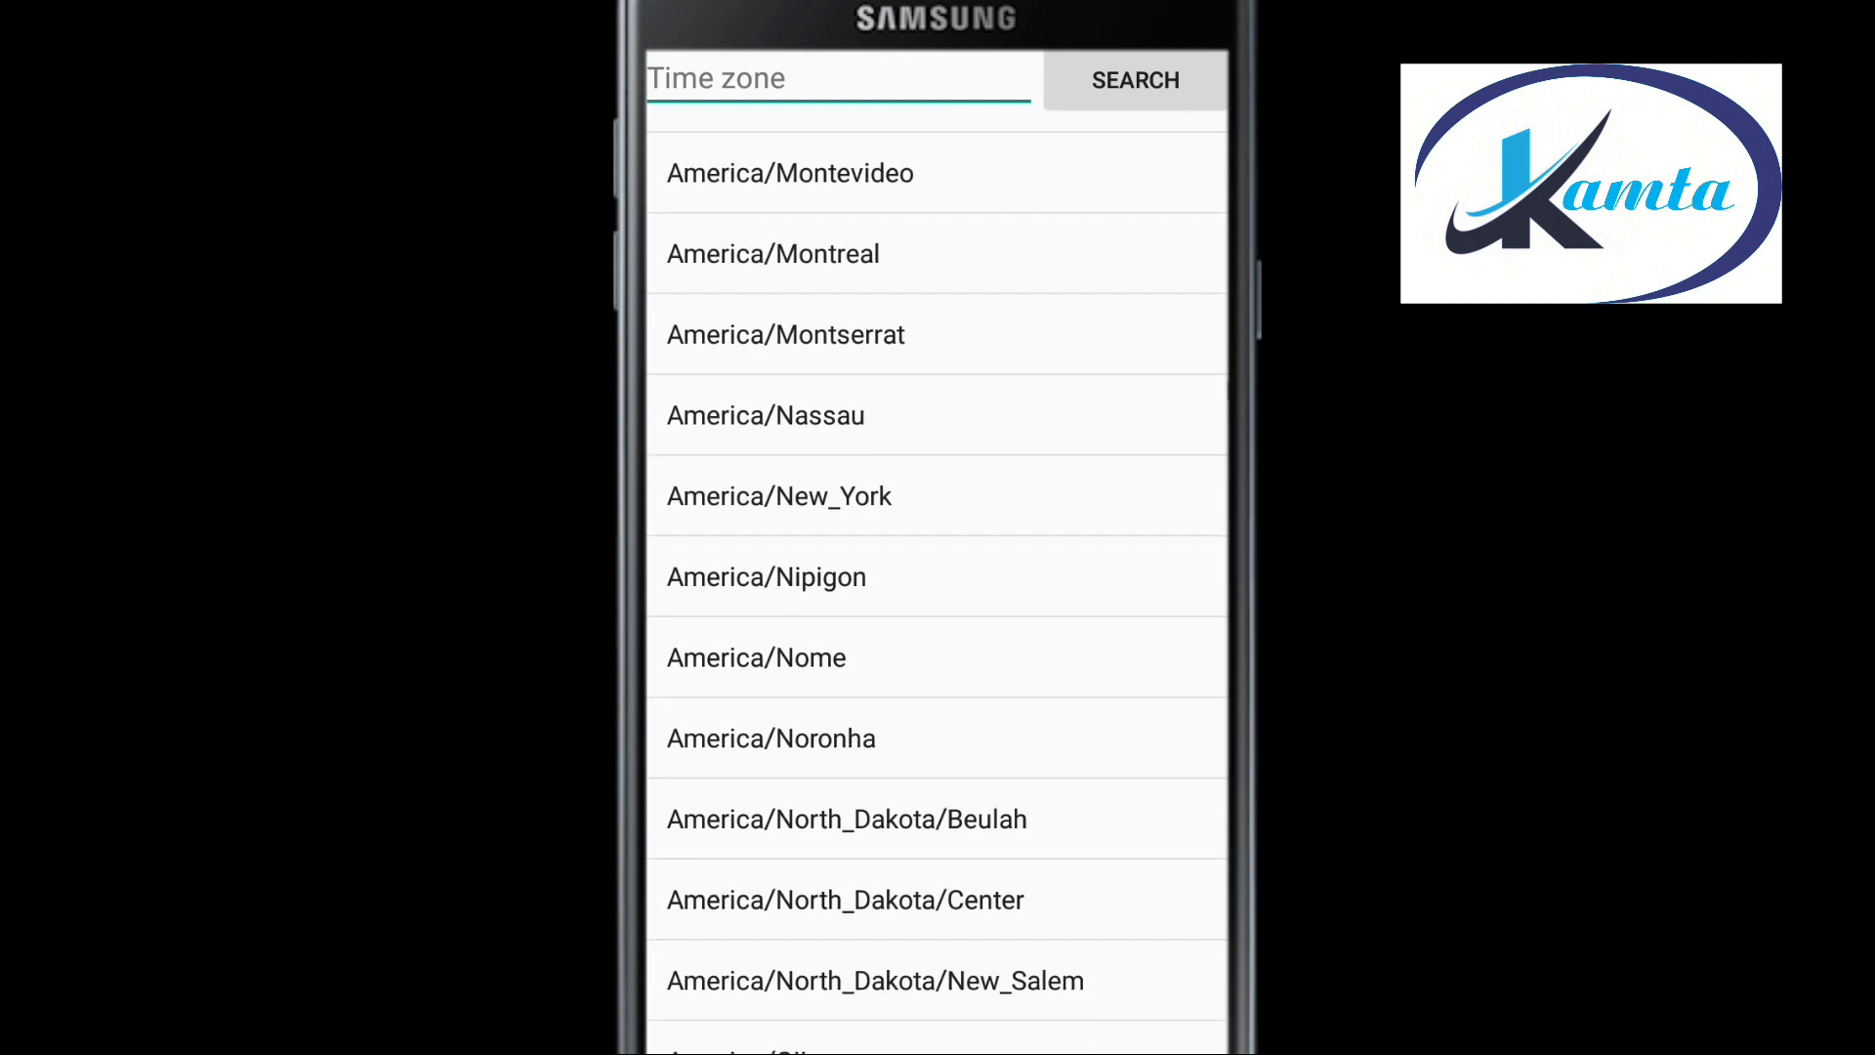
scroll(937, 586, "down", 3)
scroll(937, 586, "down", 2)
scroll(937, 586, "down", 2)
scroll(938, 586, "down", 3)
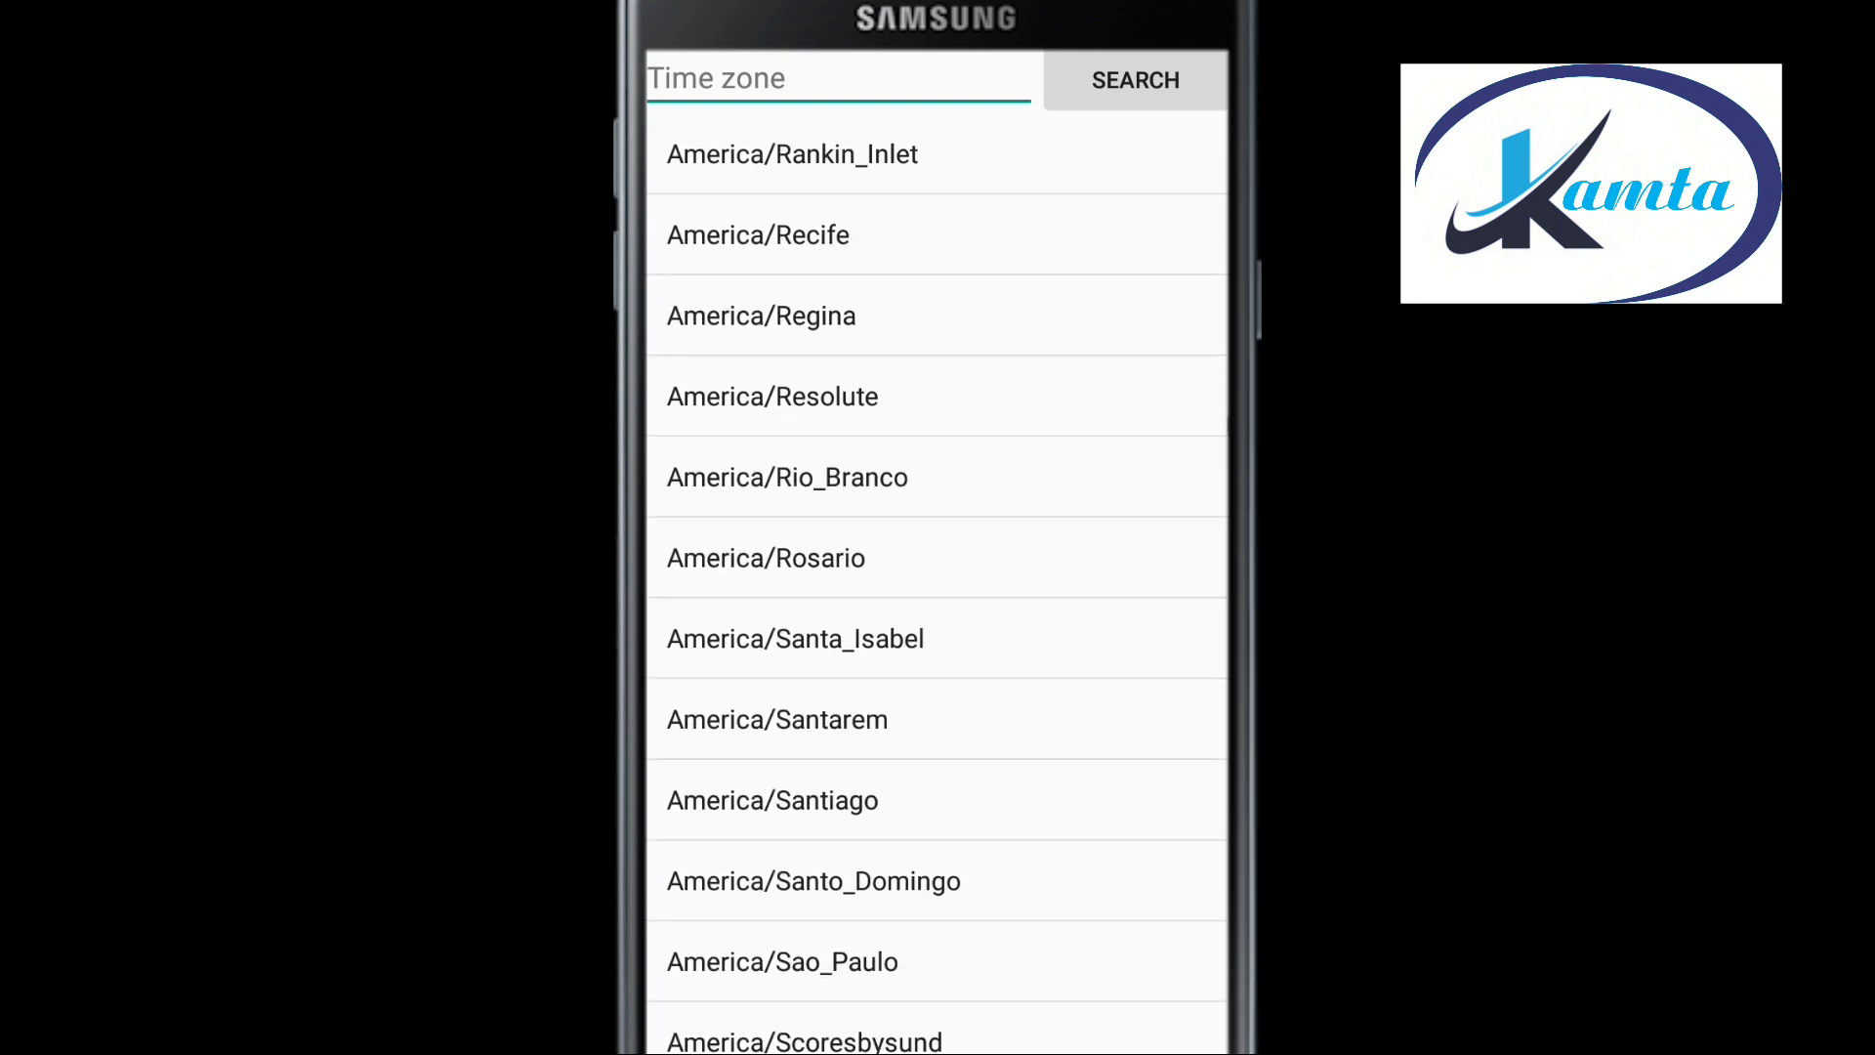
scroll(937, 586, "down", 3)
scroll(937, 586, "down", 3)
scroll(938, 586, "down", 3)
scroll(938, 586, "down", 2)
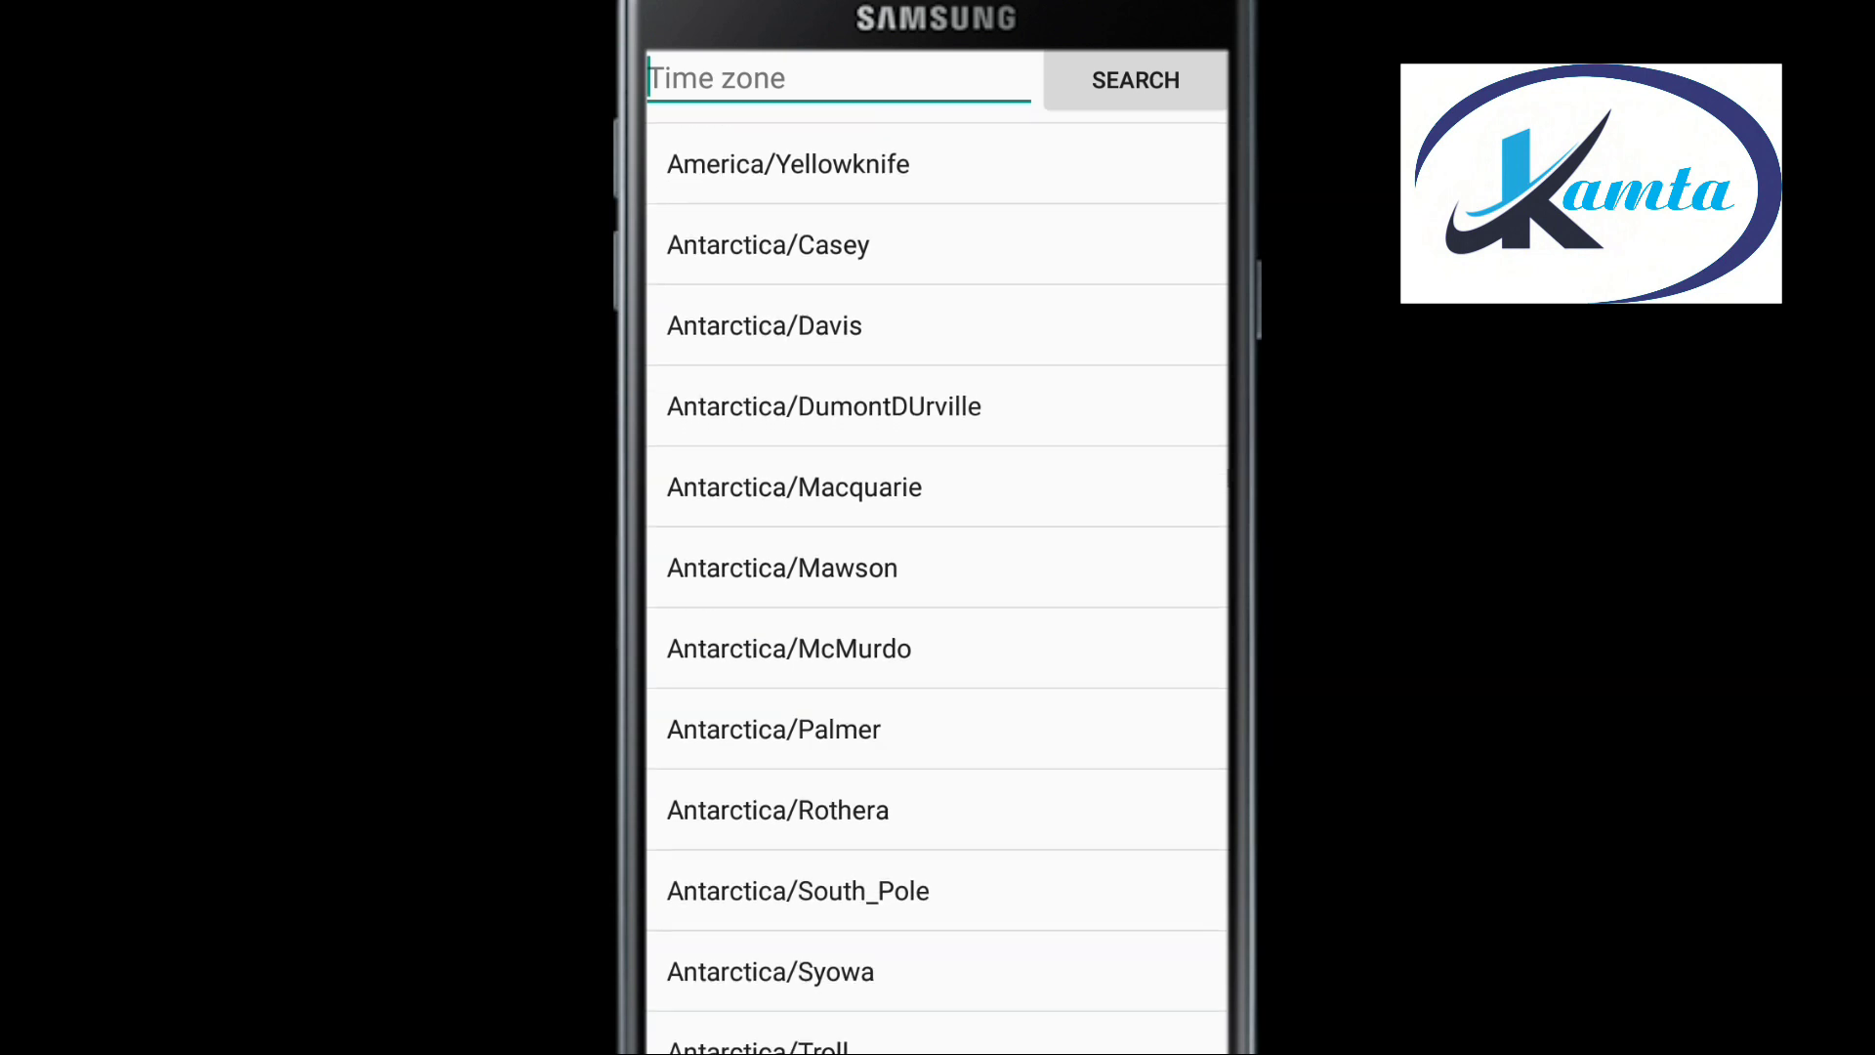
scroll(937, 586, "down", 5)
scroll(938, 586, "down", 2)
scroll(938, 586, "down", 1)
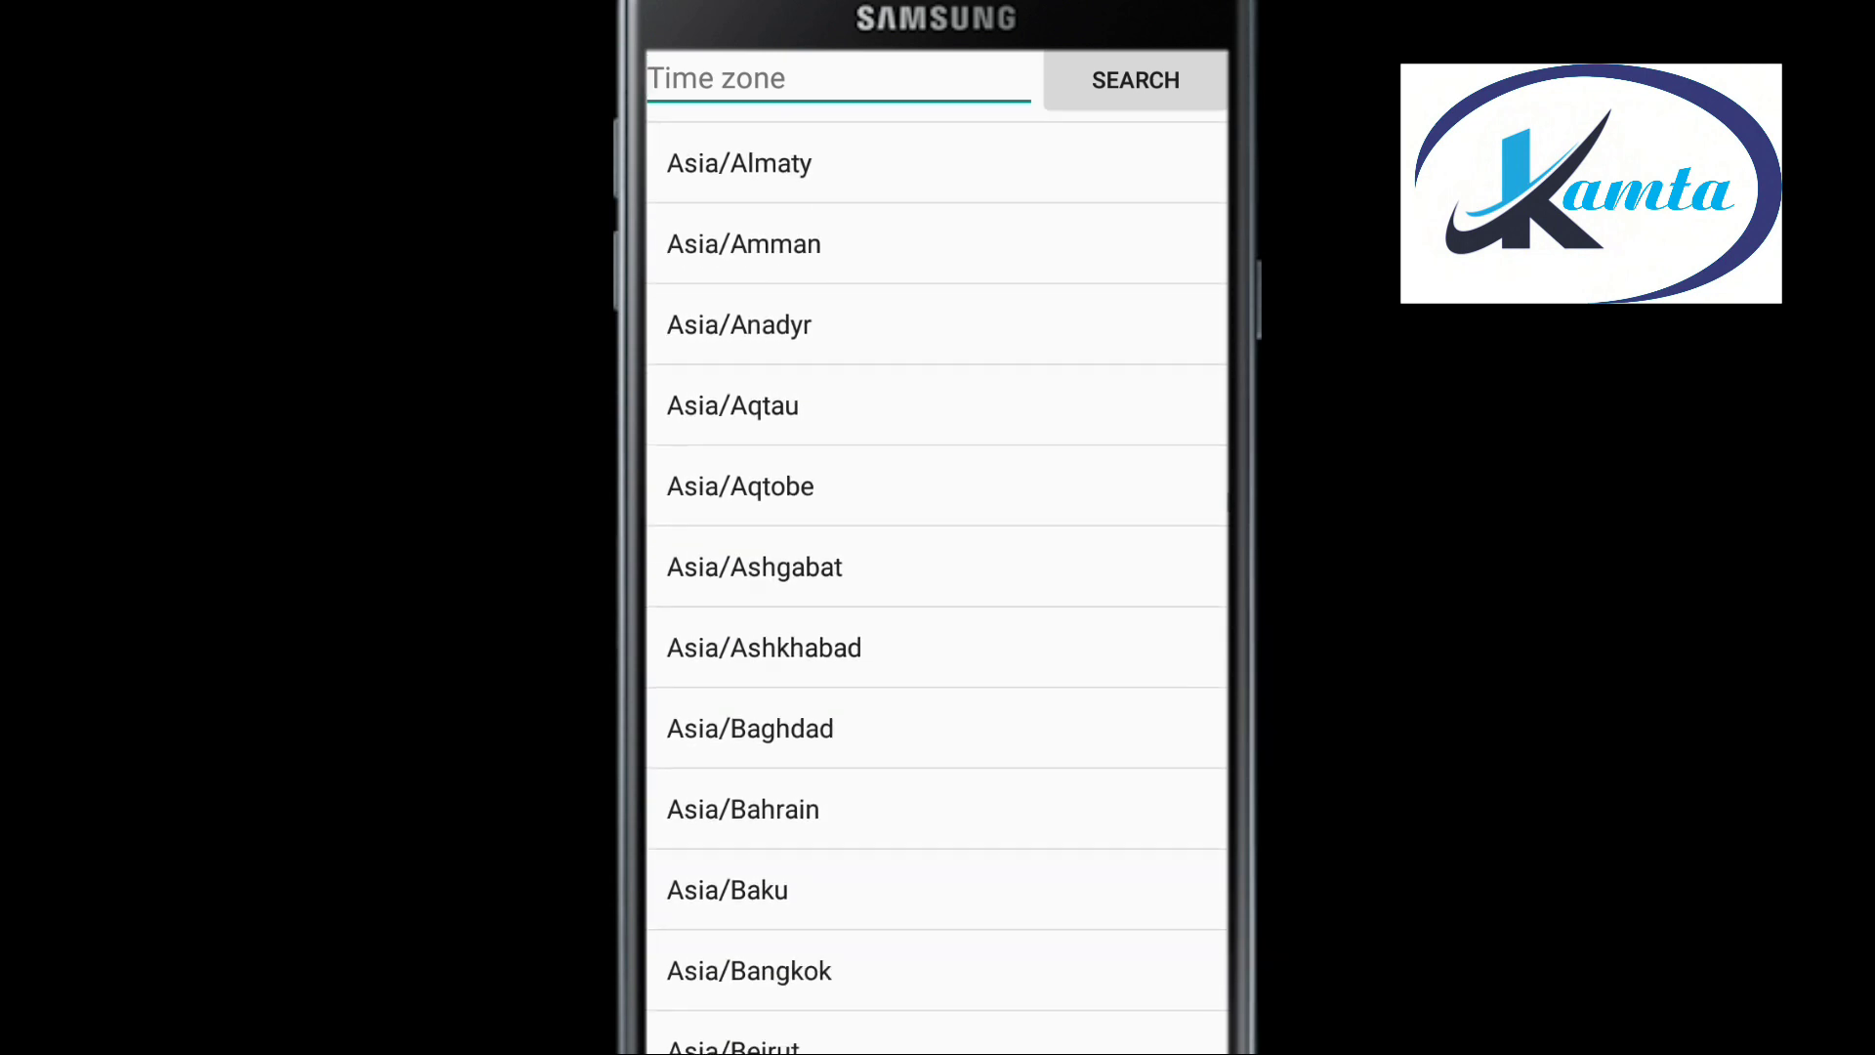
scroll(938, 586, "down", 2)
scroll(937, 586, "down", 2)
scroll(938, 586, "down", 1)
scroll(938, 586, "down", 3)
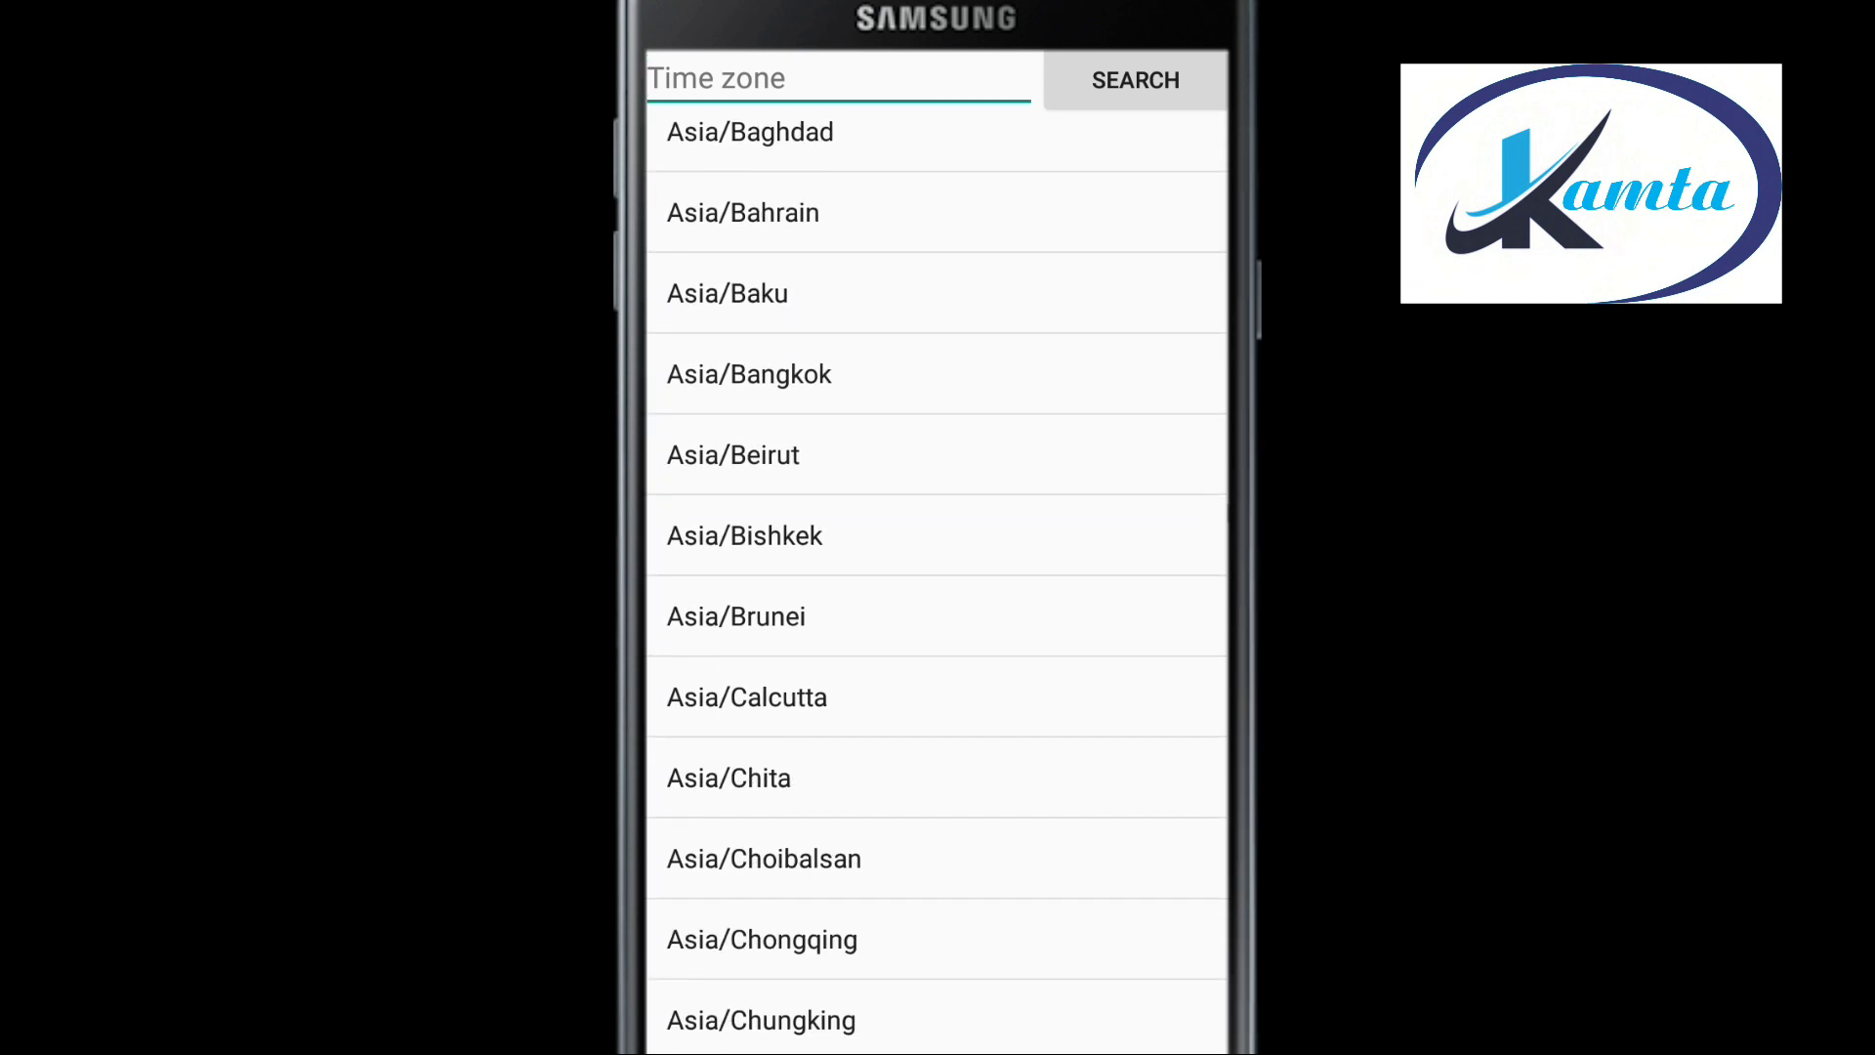
scroll(938, 585, "down", 1)
left_click(747, 745)
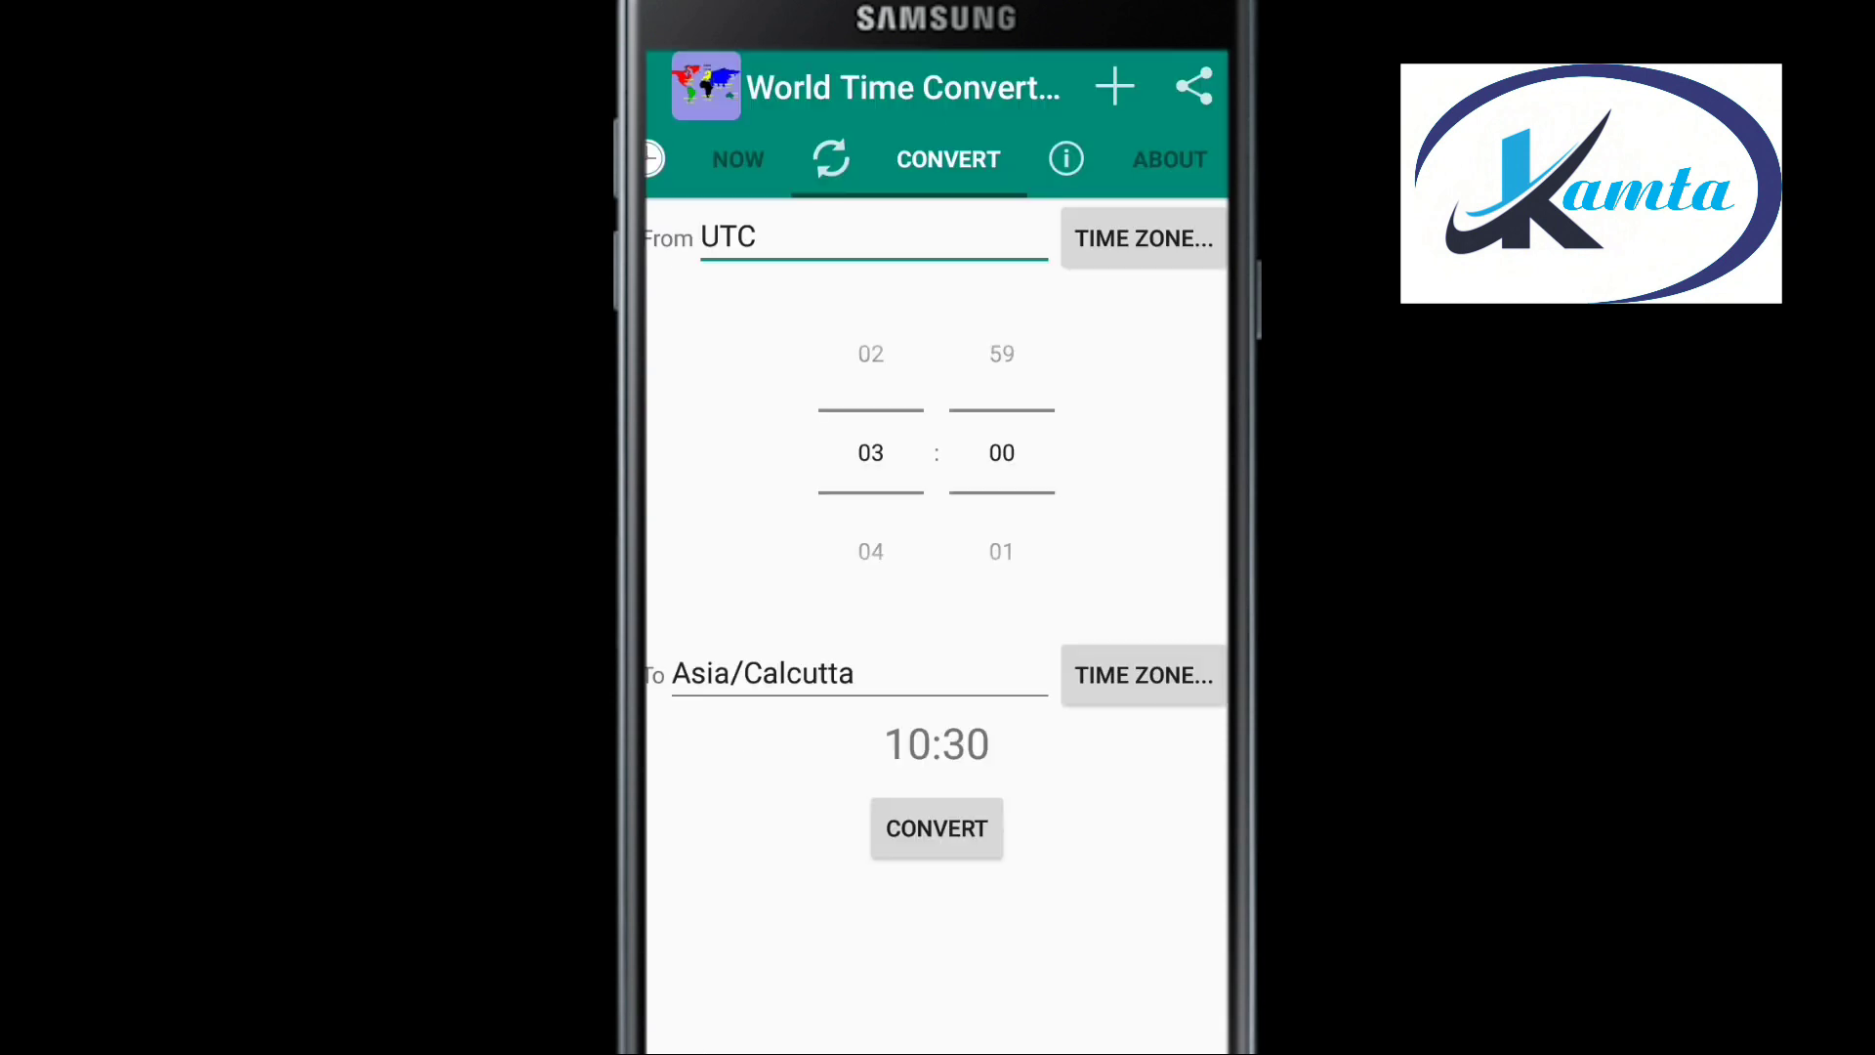
Run the conversion to get the Asia/Calcutta time for 03:00 UTC.
left_click(936, 828)
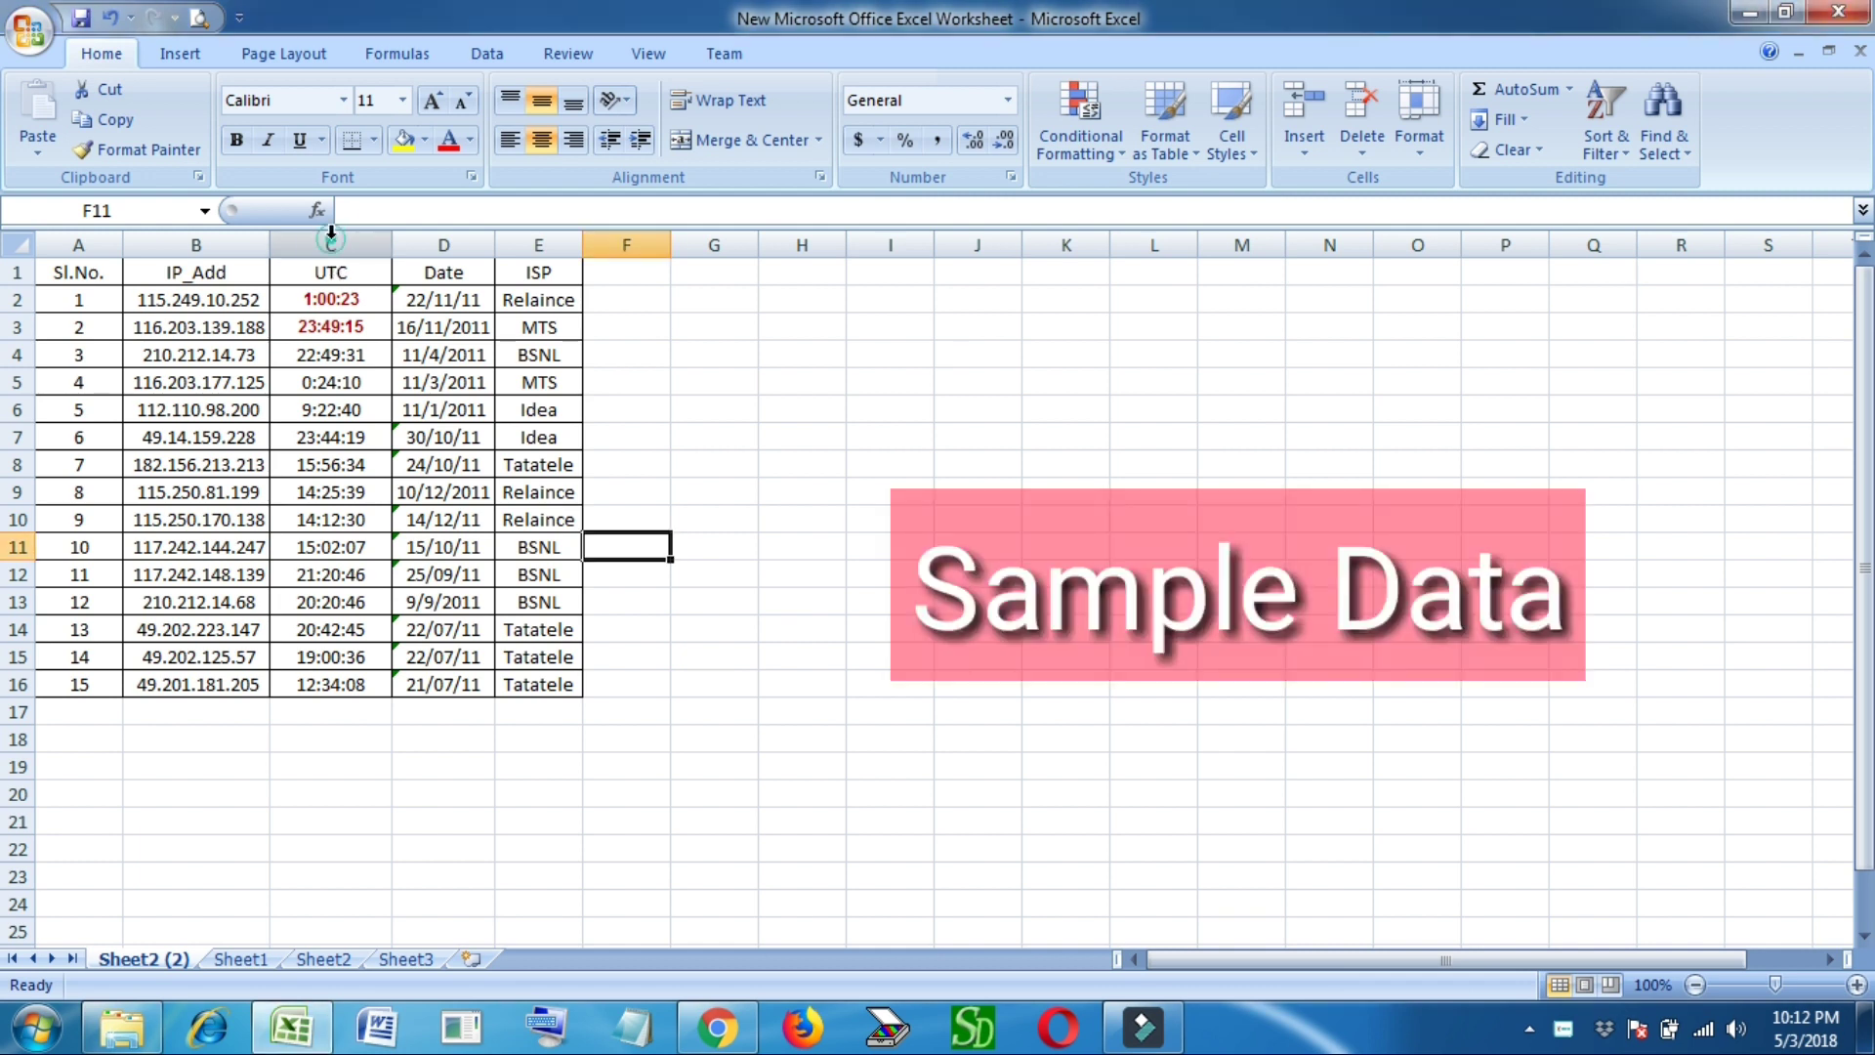
Drag the UTC data from column C into column H, then select the emptied C1.
left_click(331, 234)
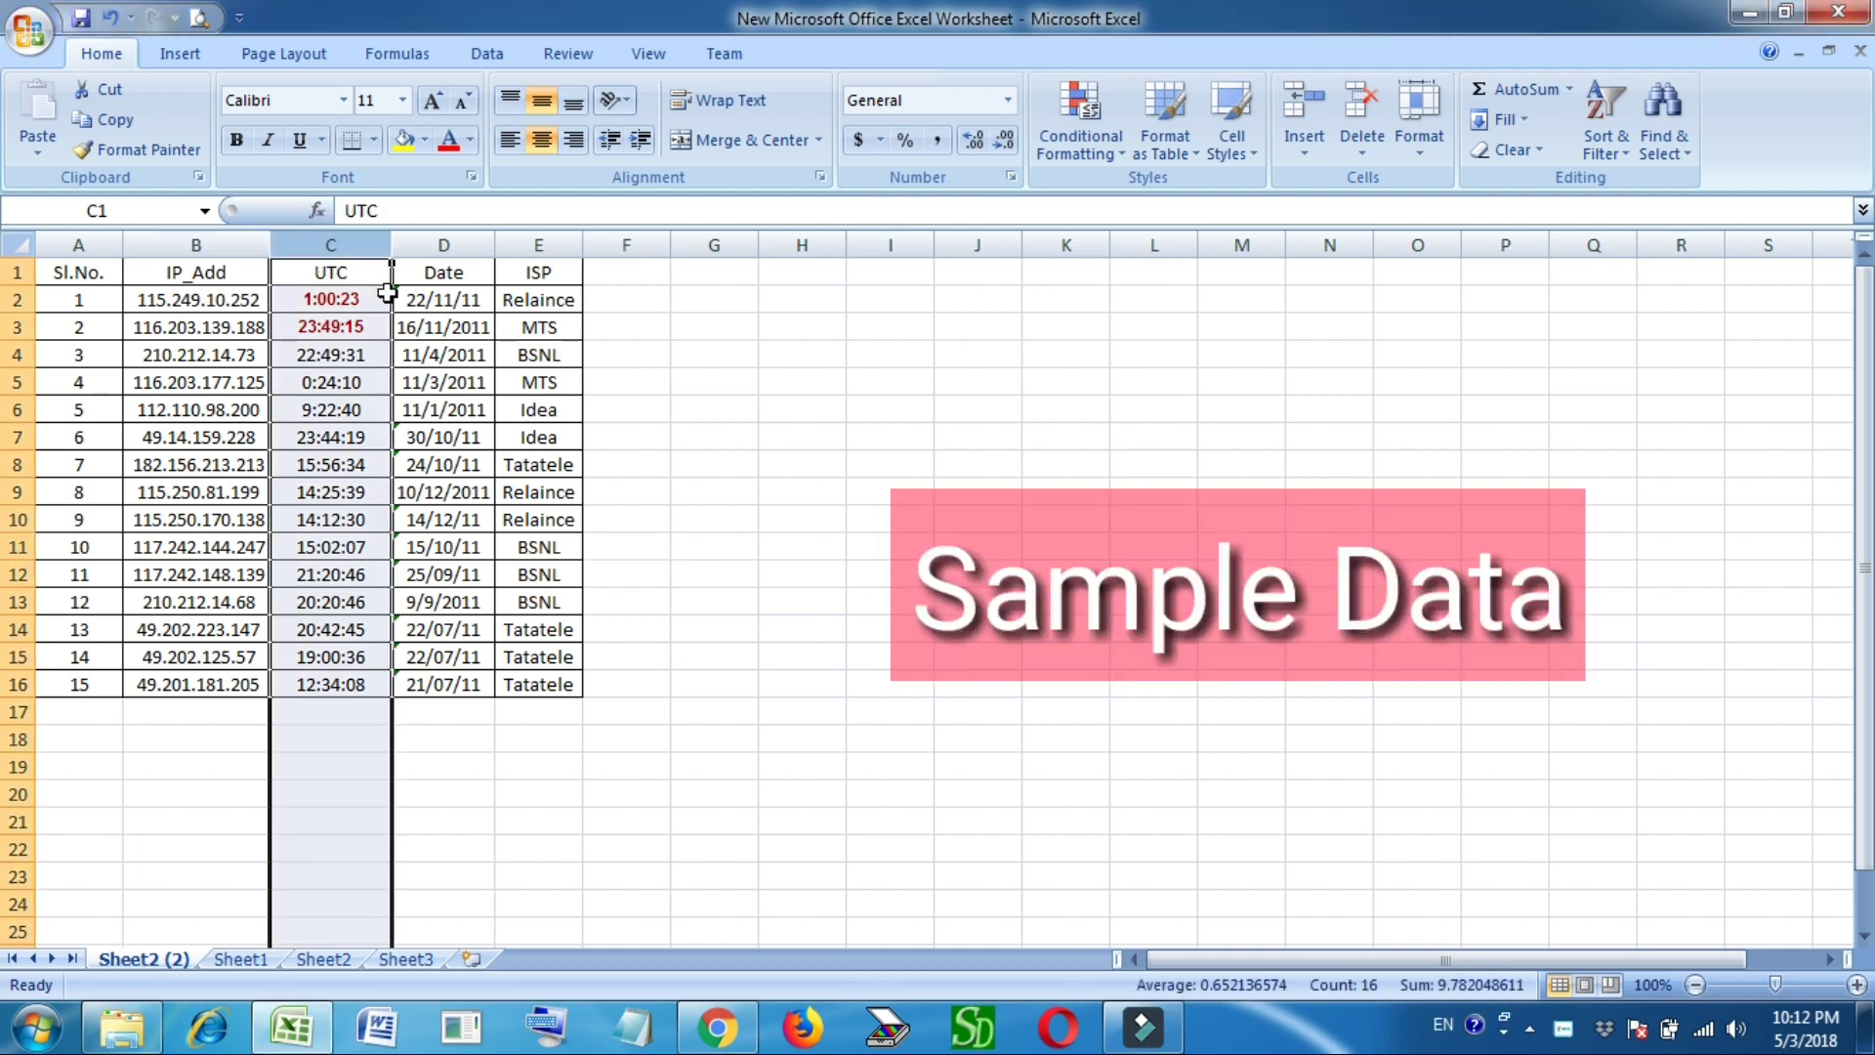
left_click_drag(394, 298, 801, 312)
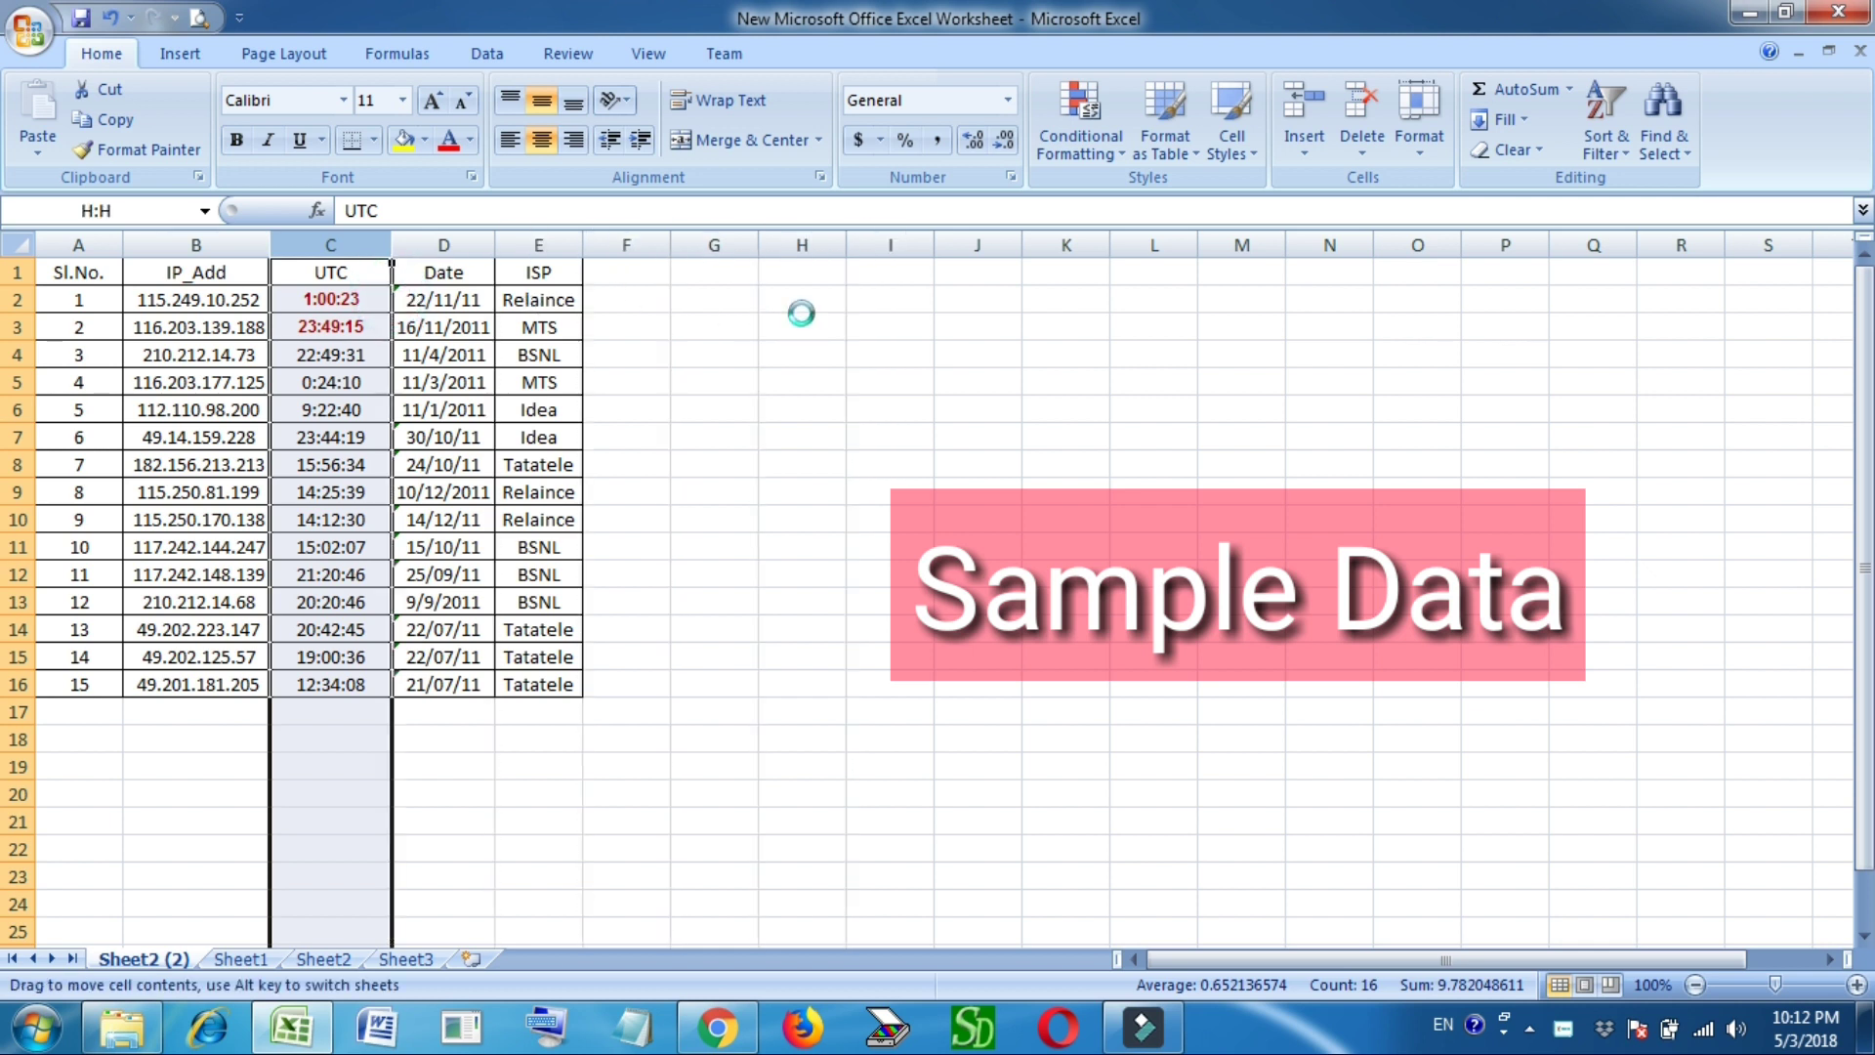
left_click(293, 271)
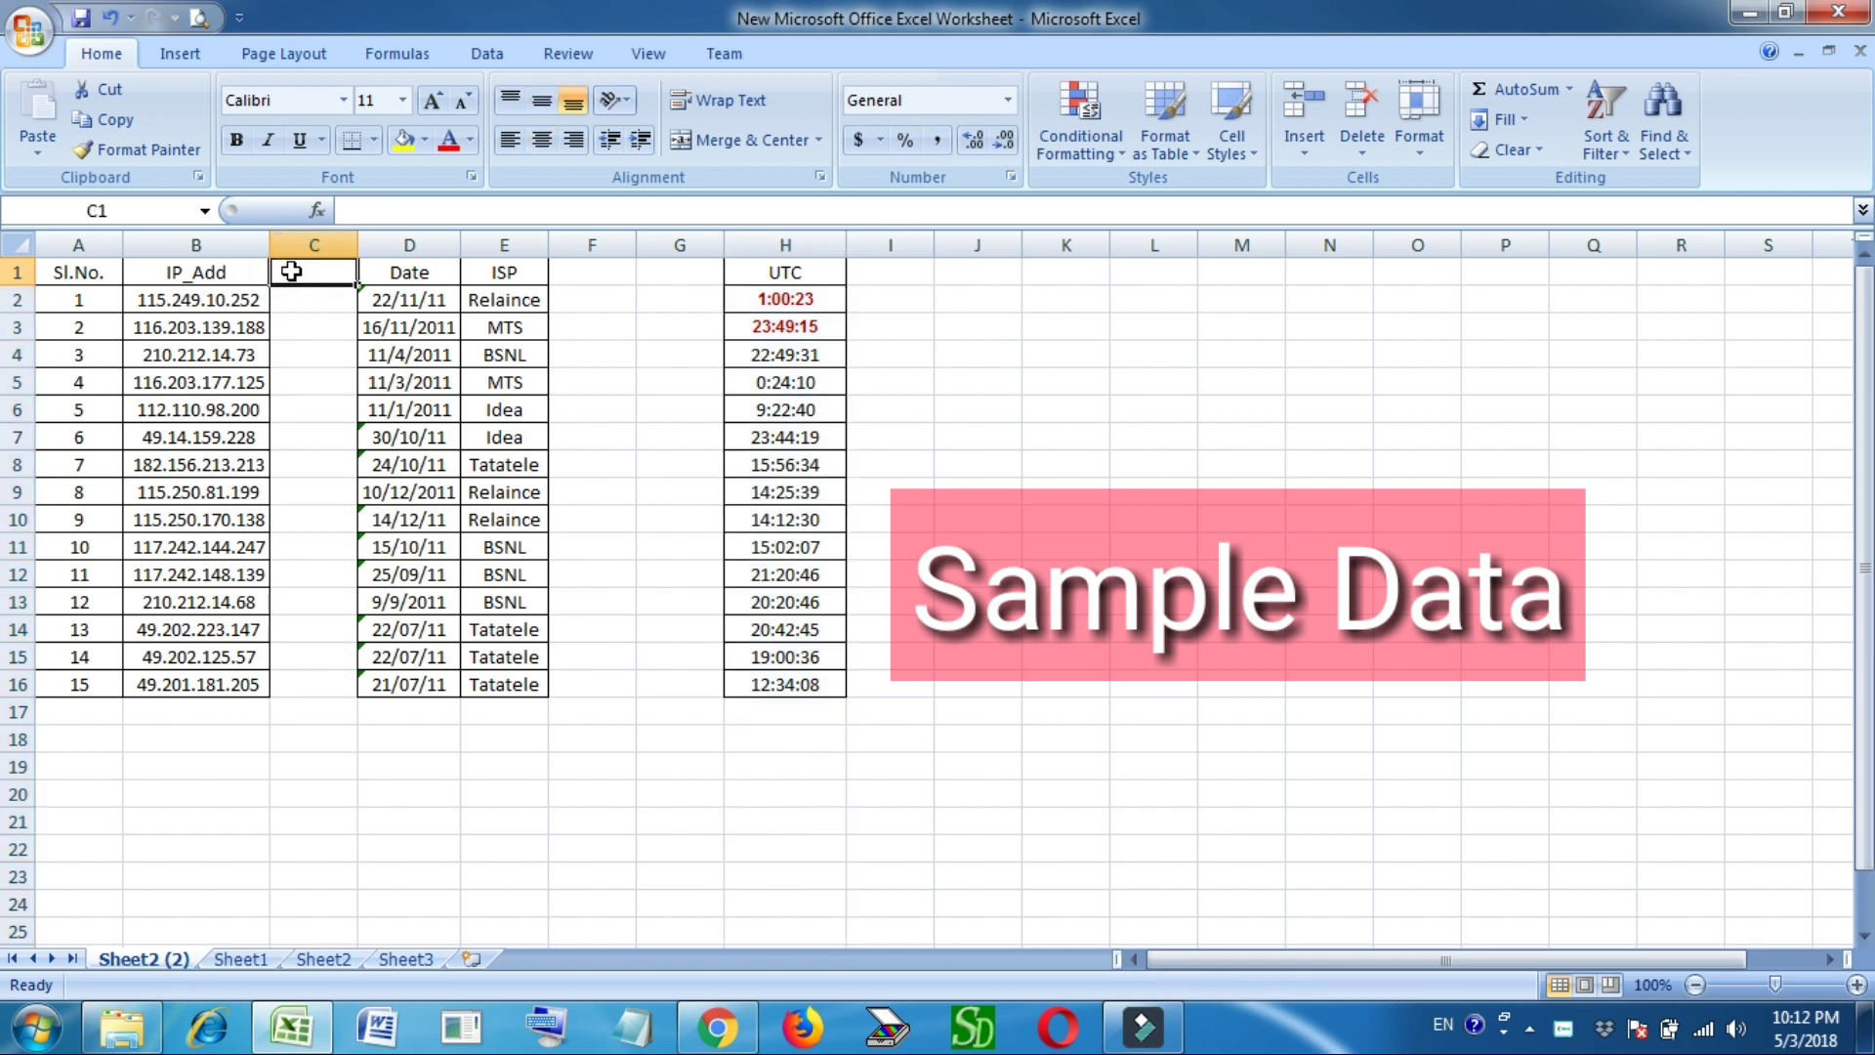
Enter 'IST' in C1, rename D1 to 'Date(DD/MM/YYYY)', and autofit column D.
type("IST")
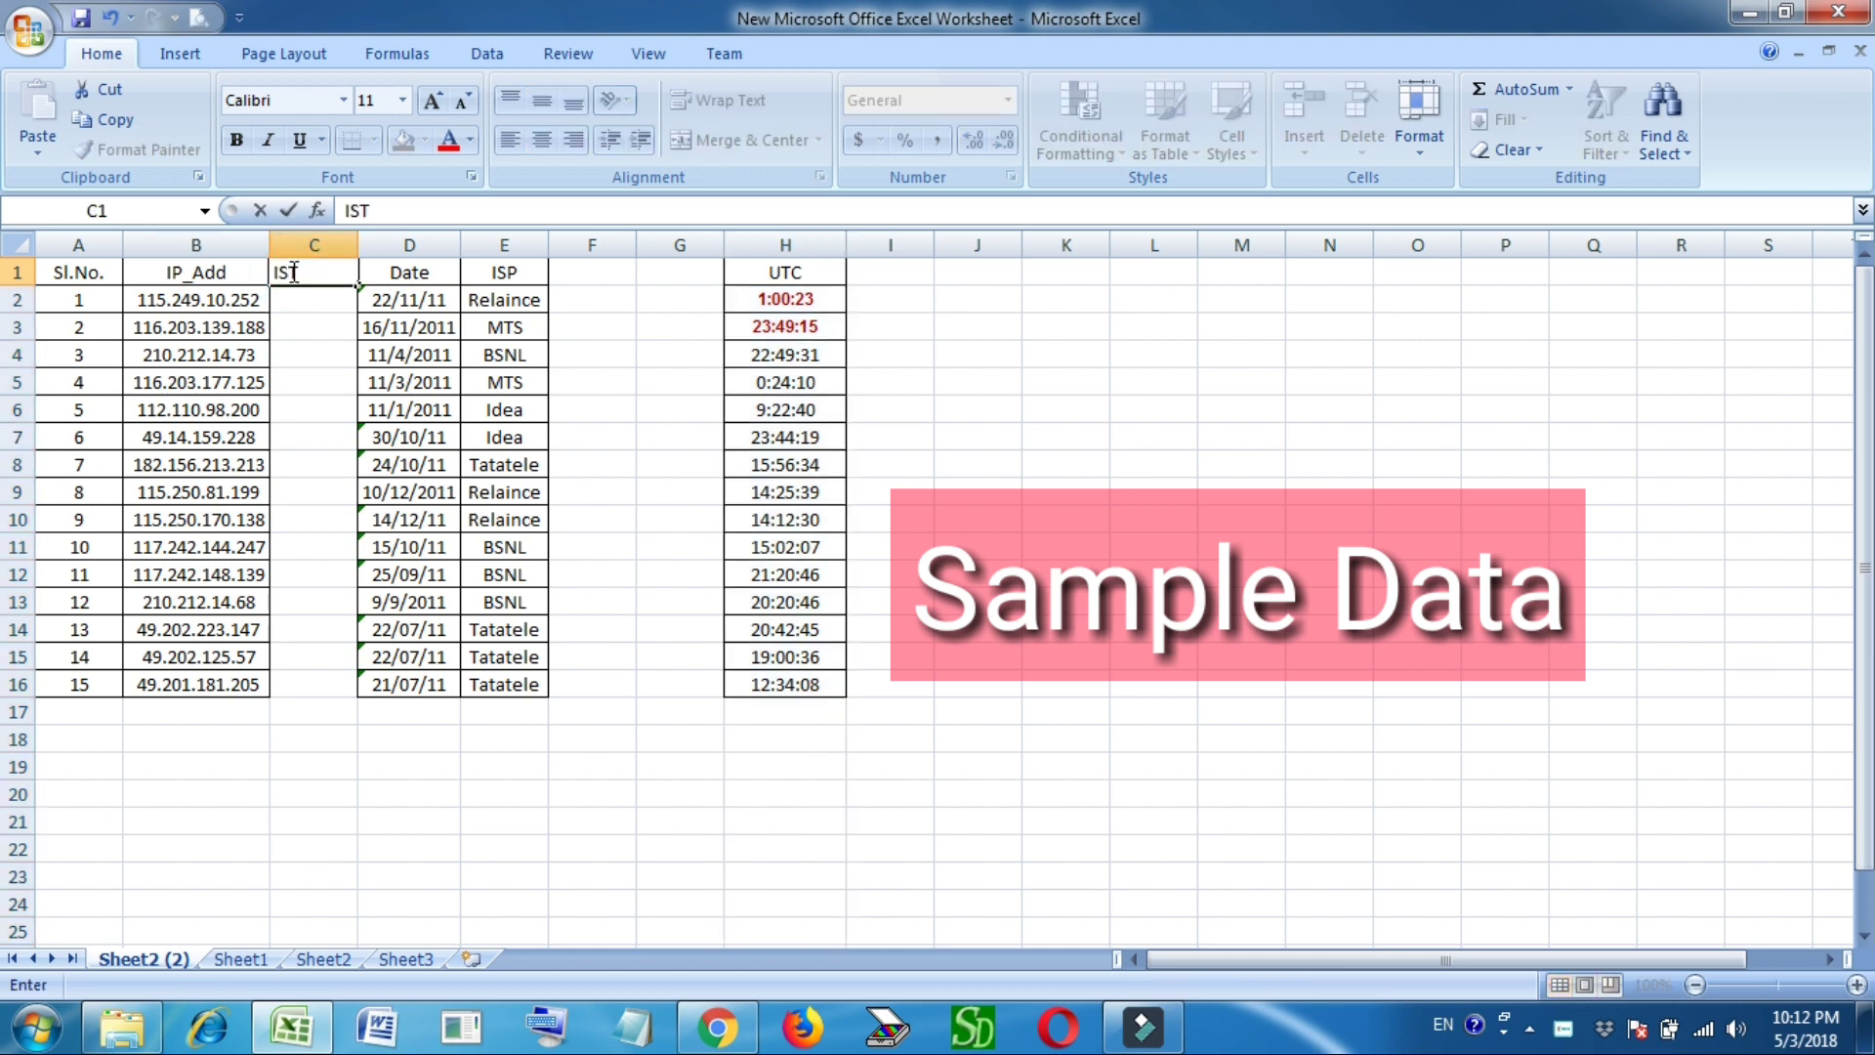
left_click(295, 298)
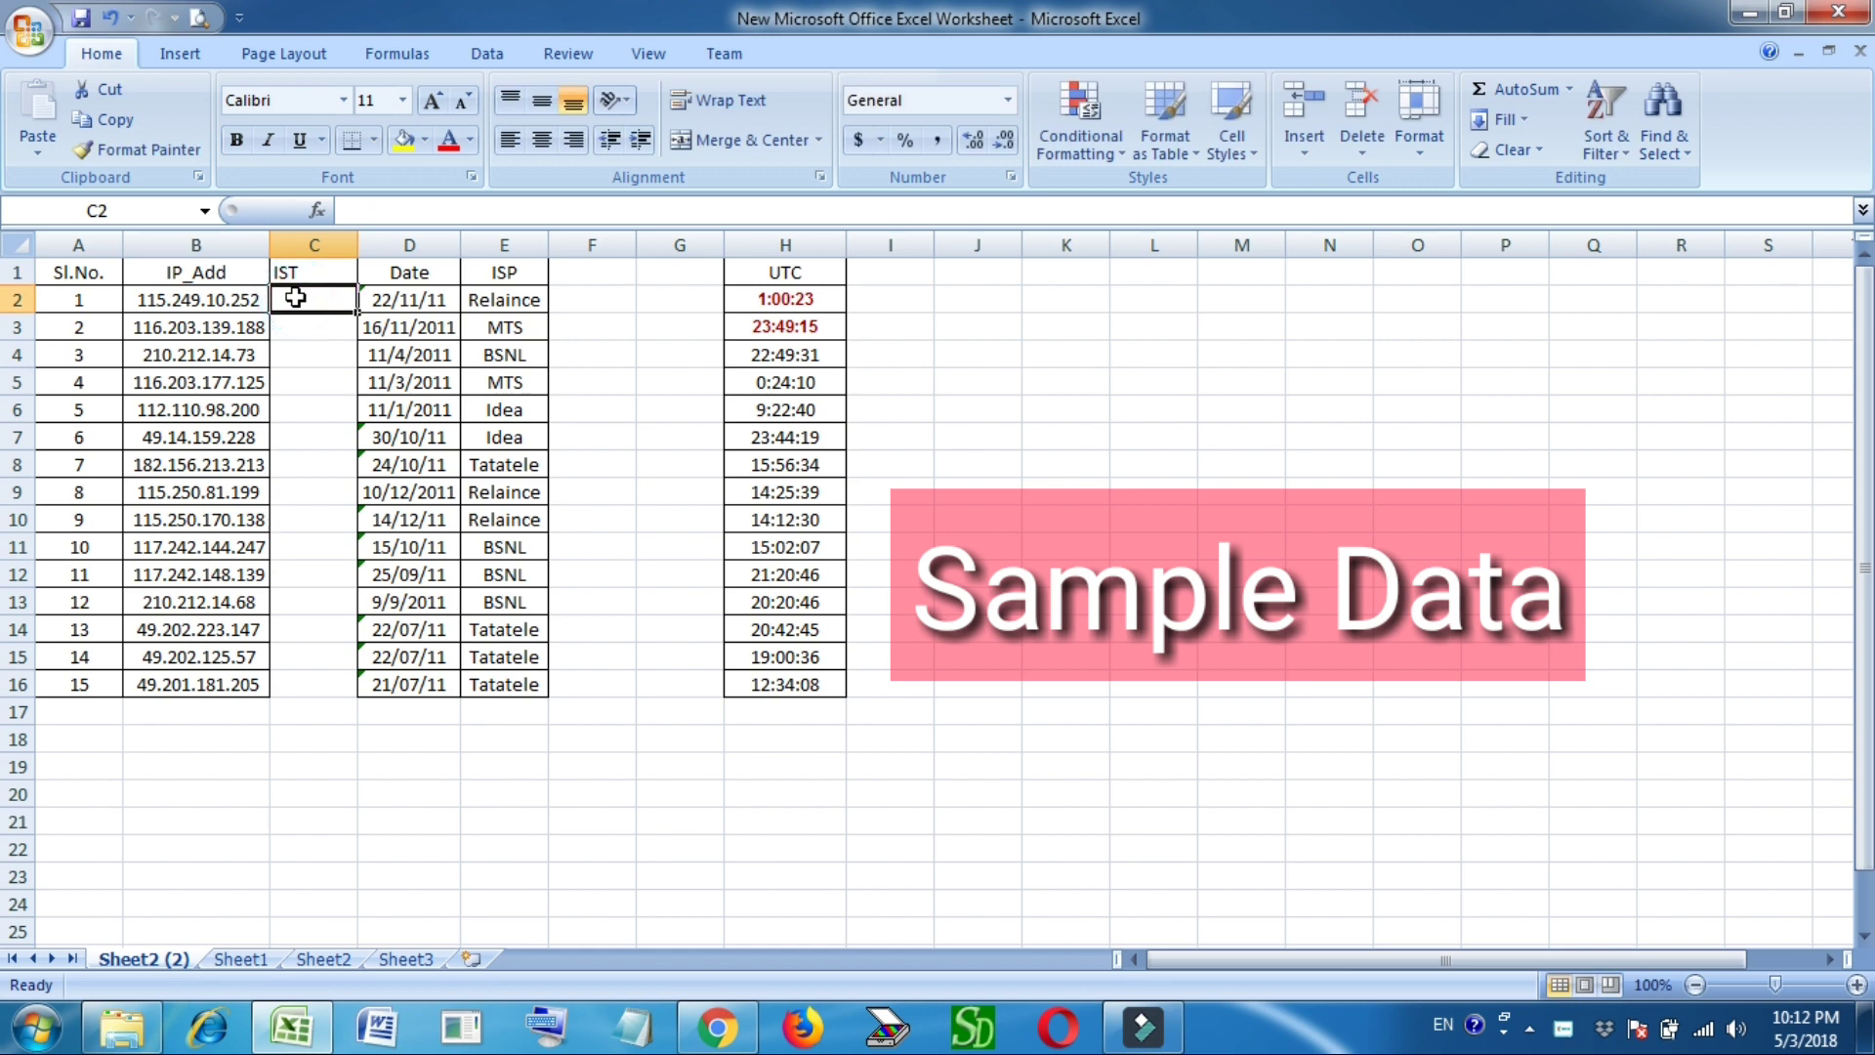
double_click(433, 272)
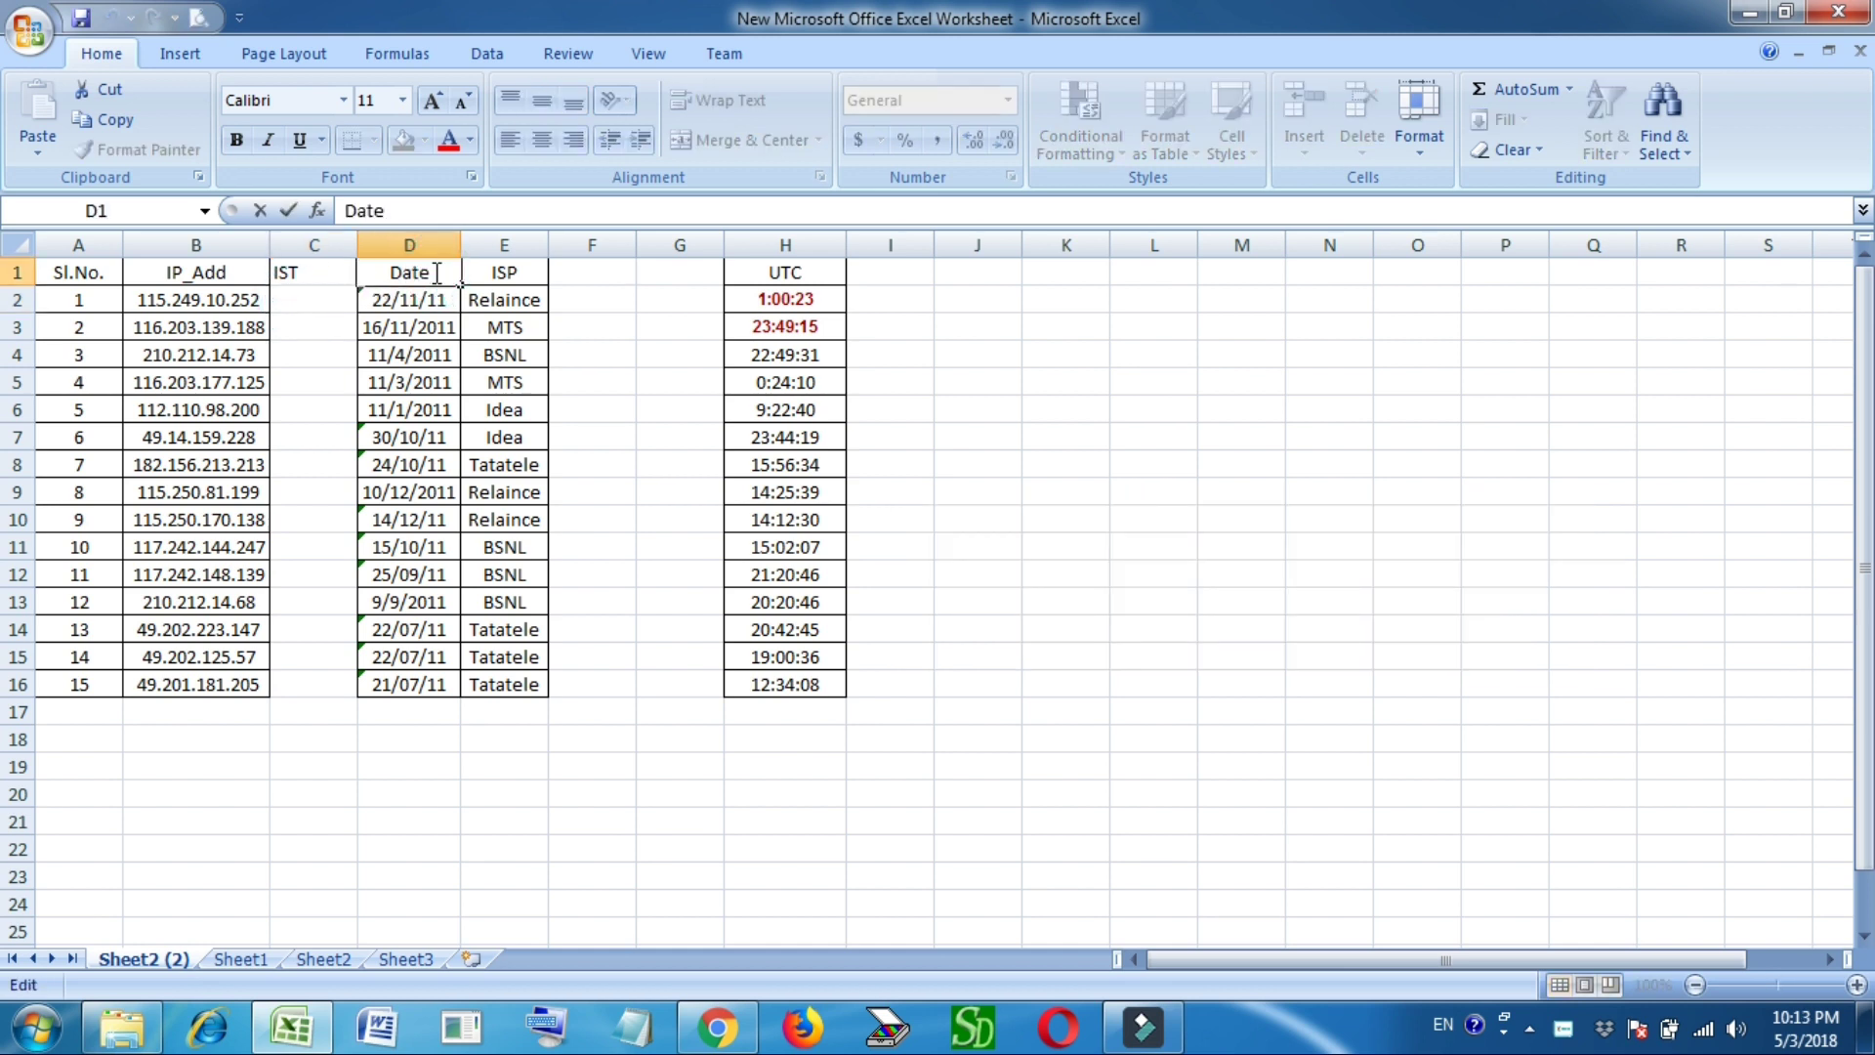
type("(")
type("DD/MM")
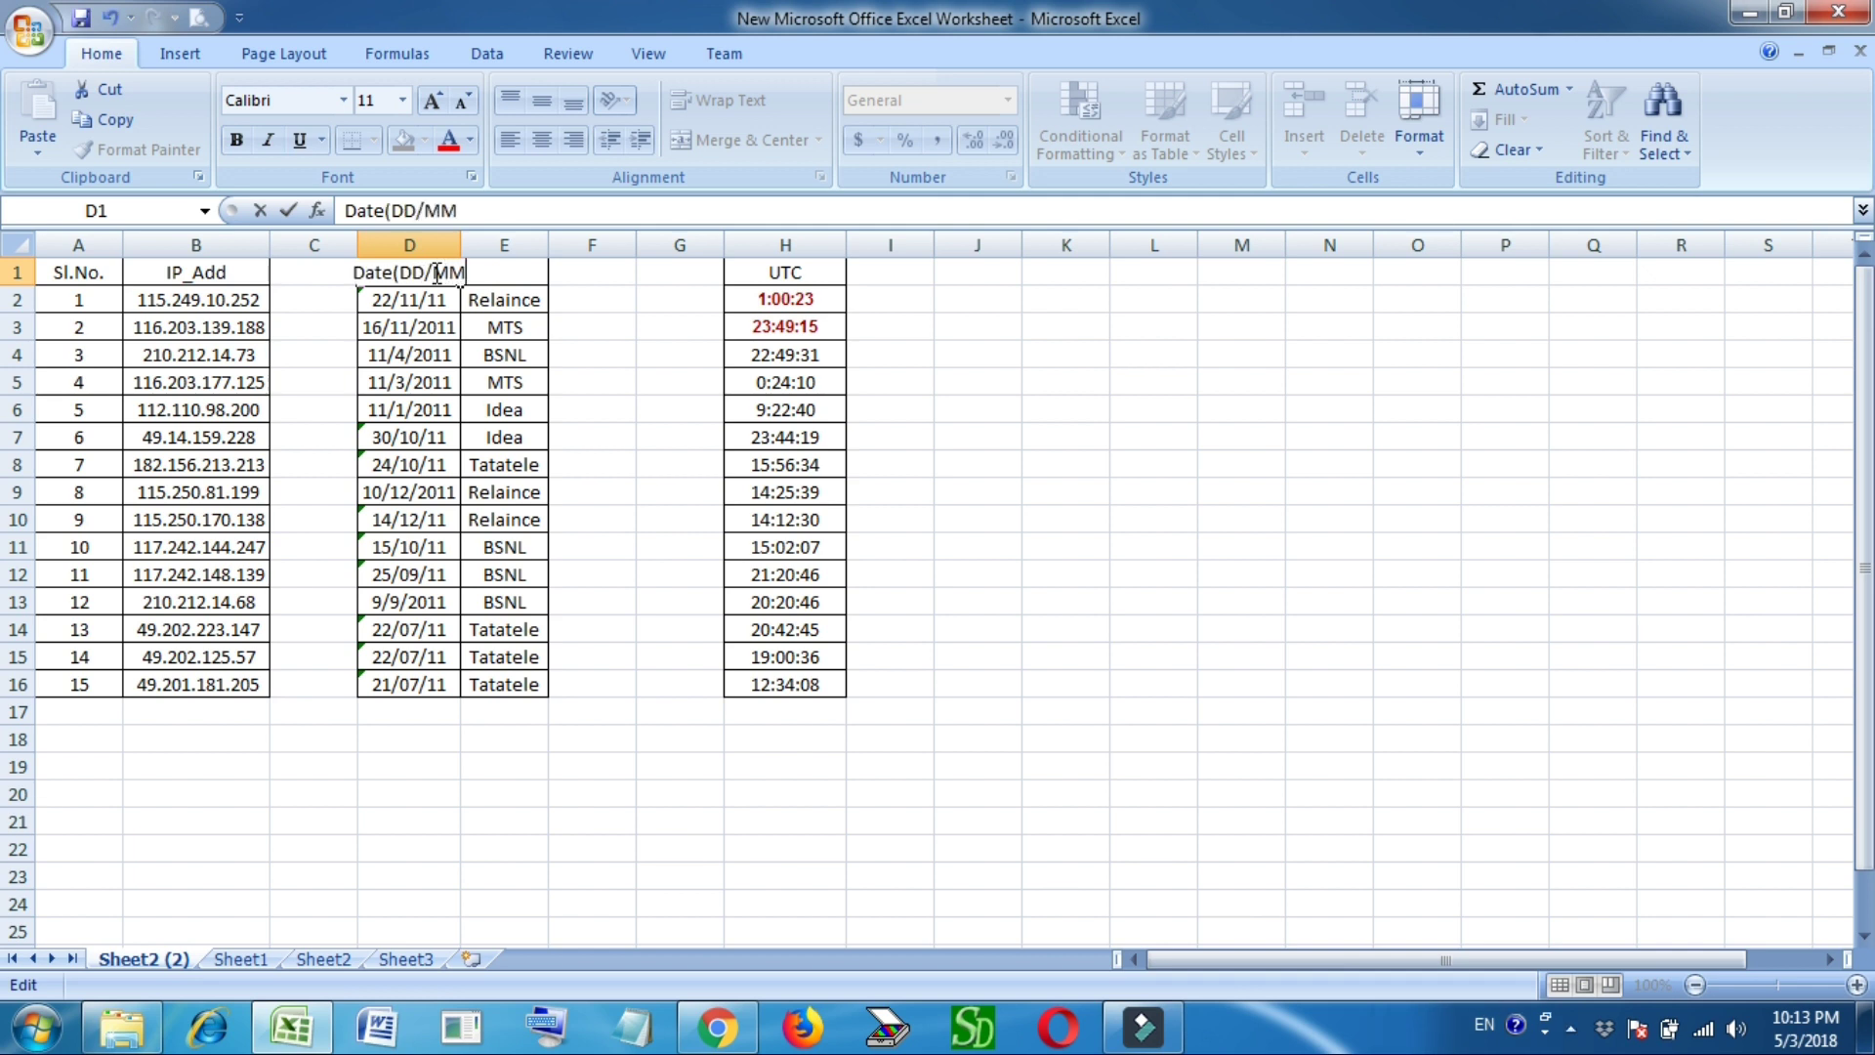
type("?")
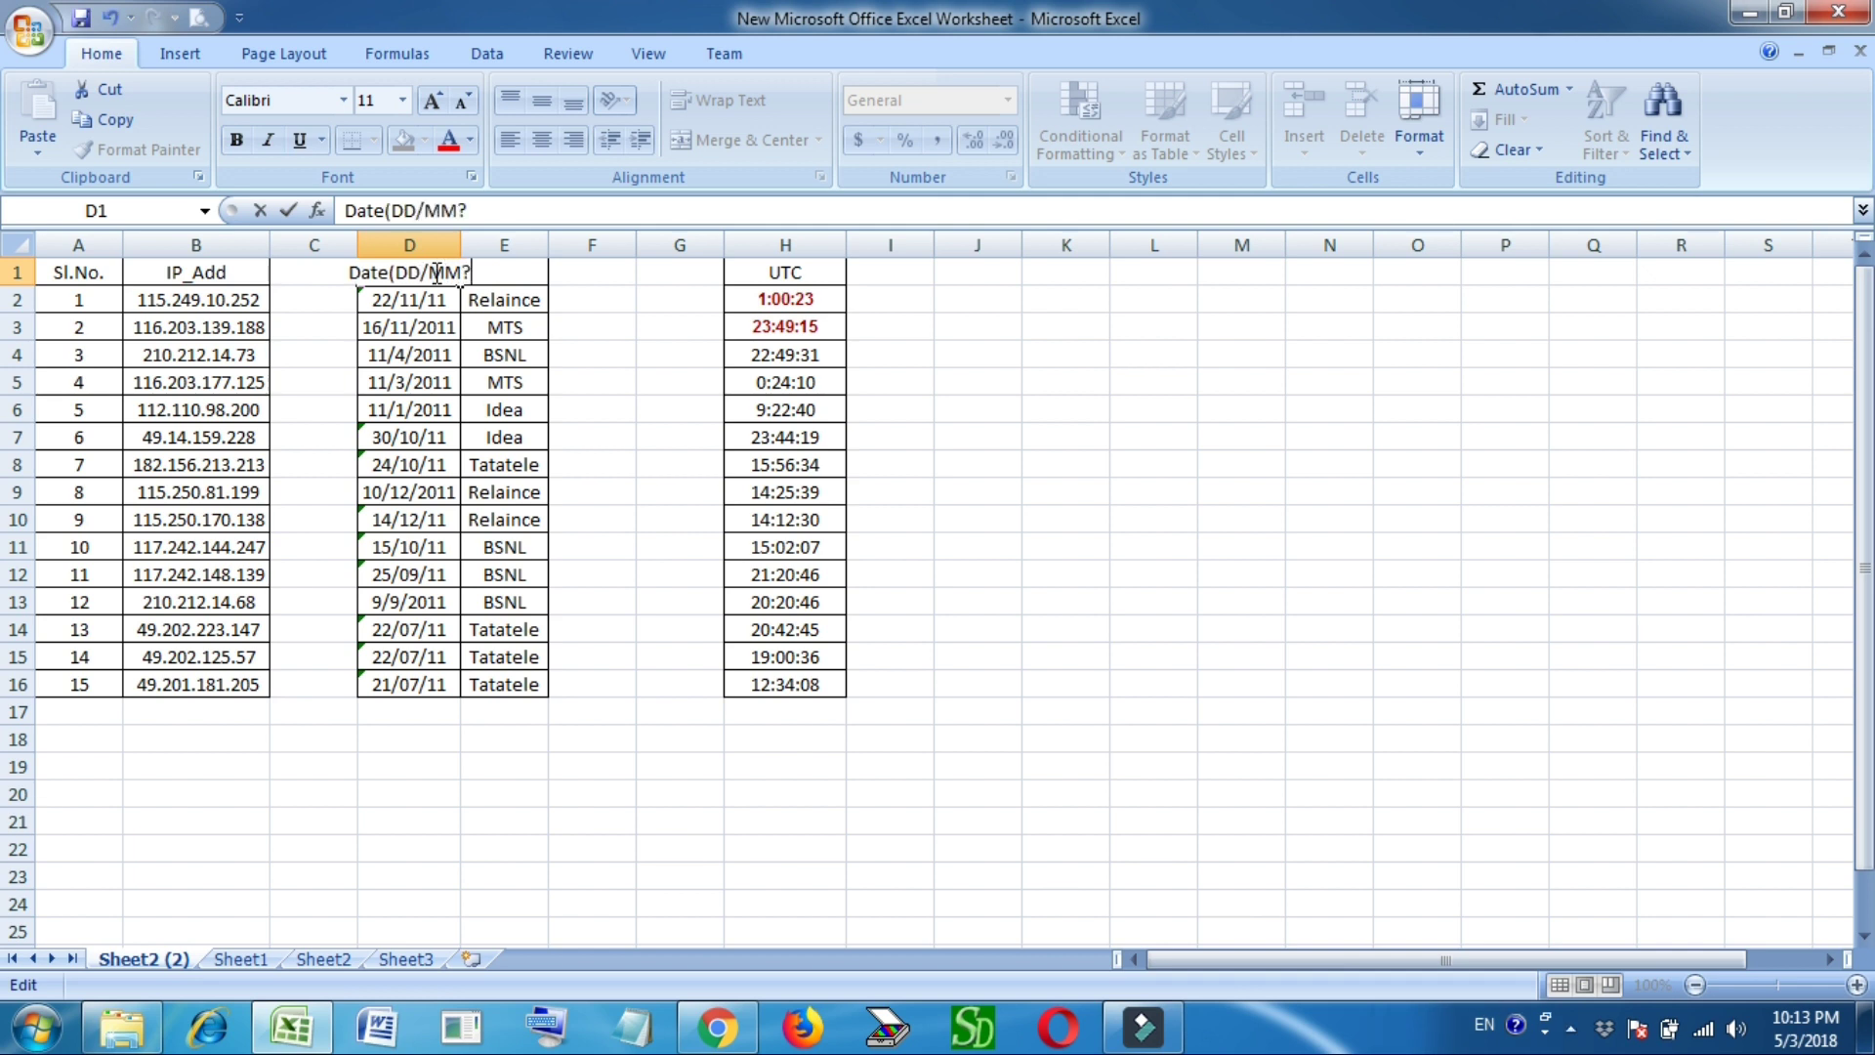
key("BackSpace")
type("/YY")
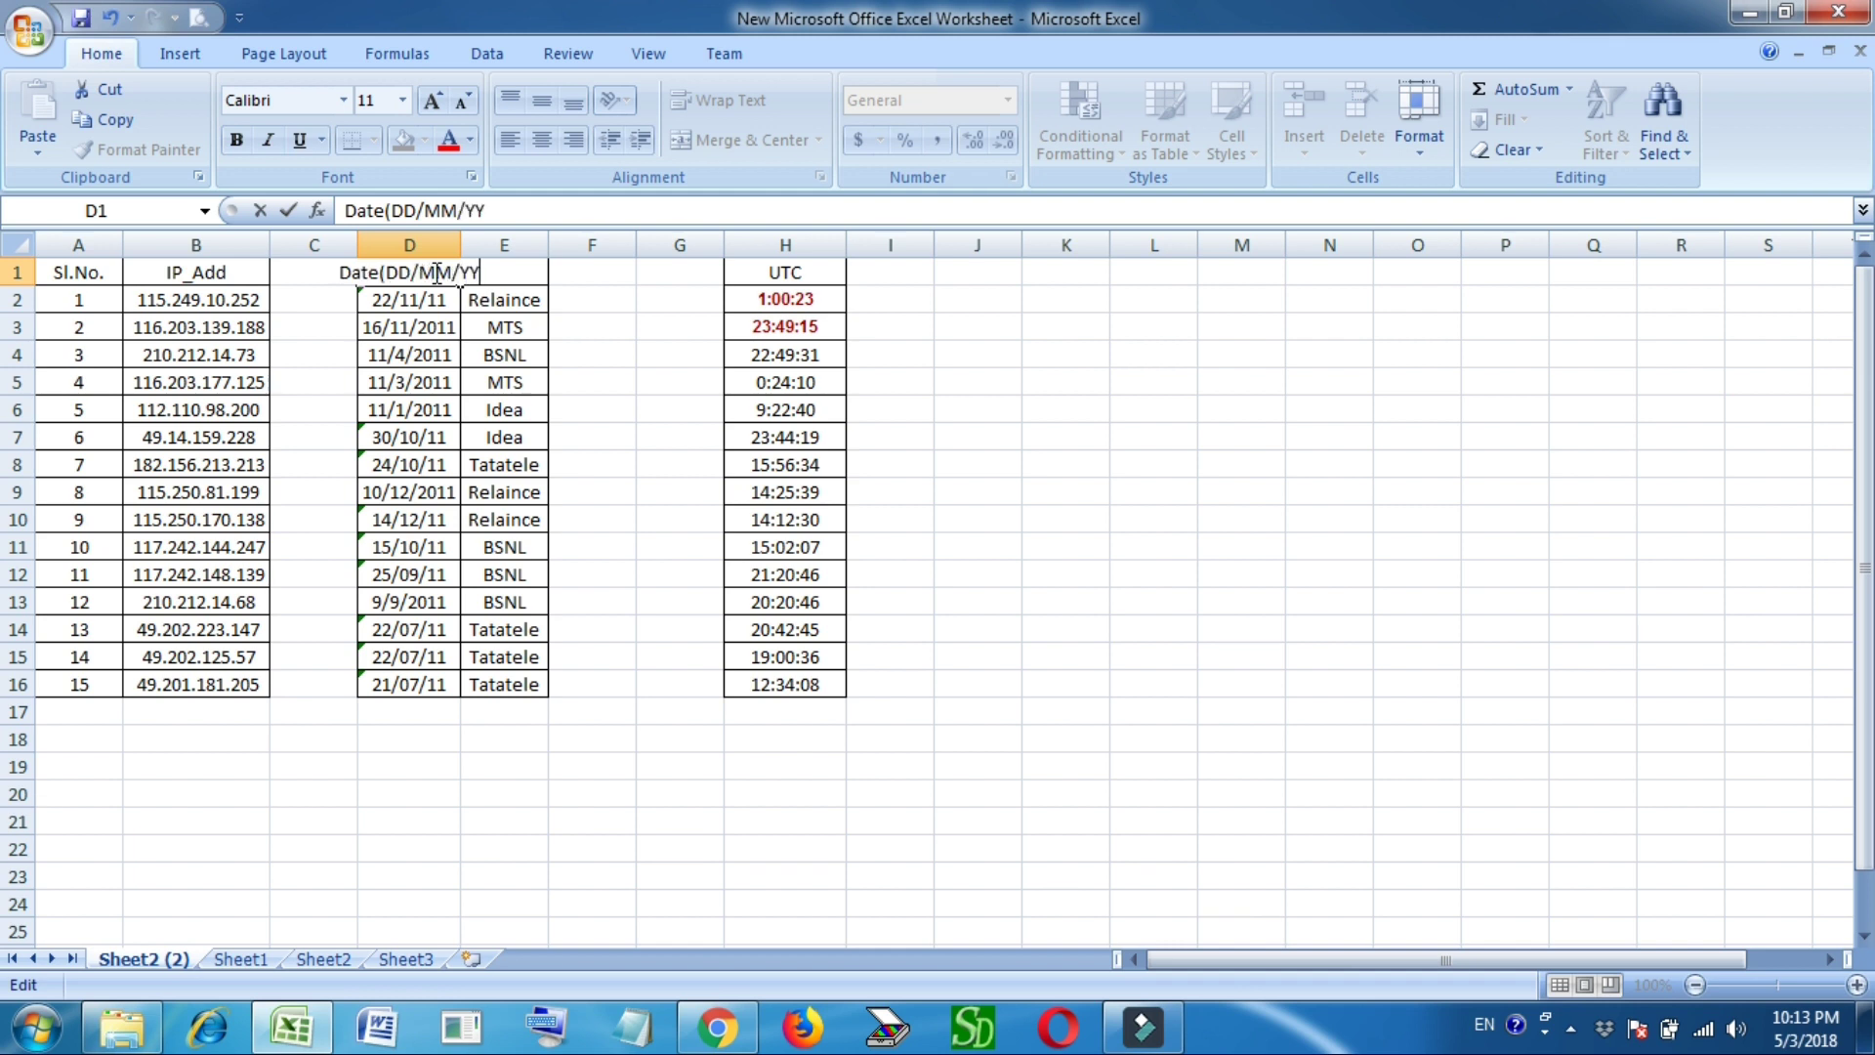
type("YY")
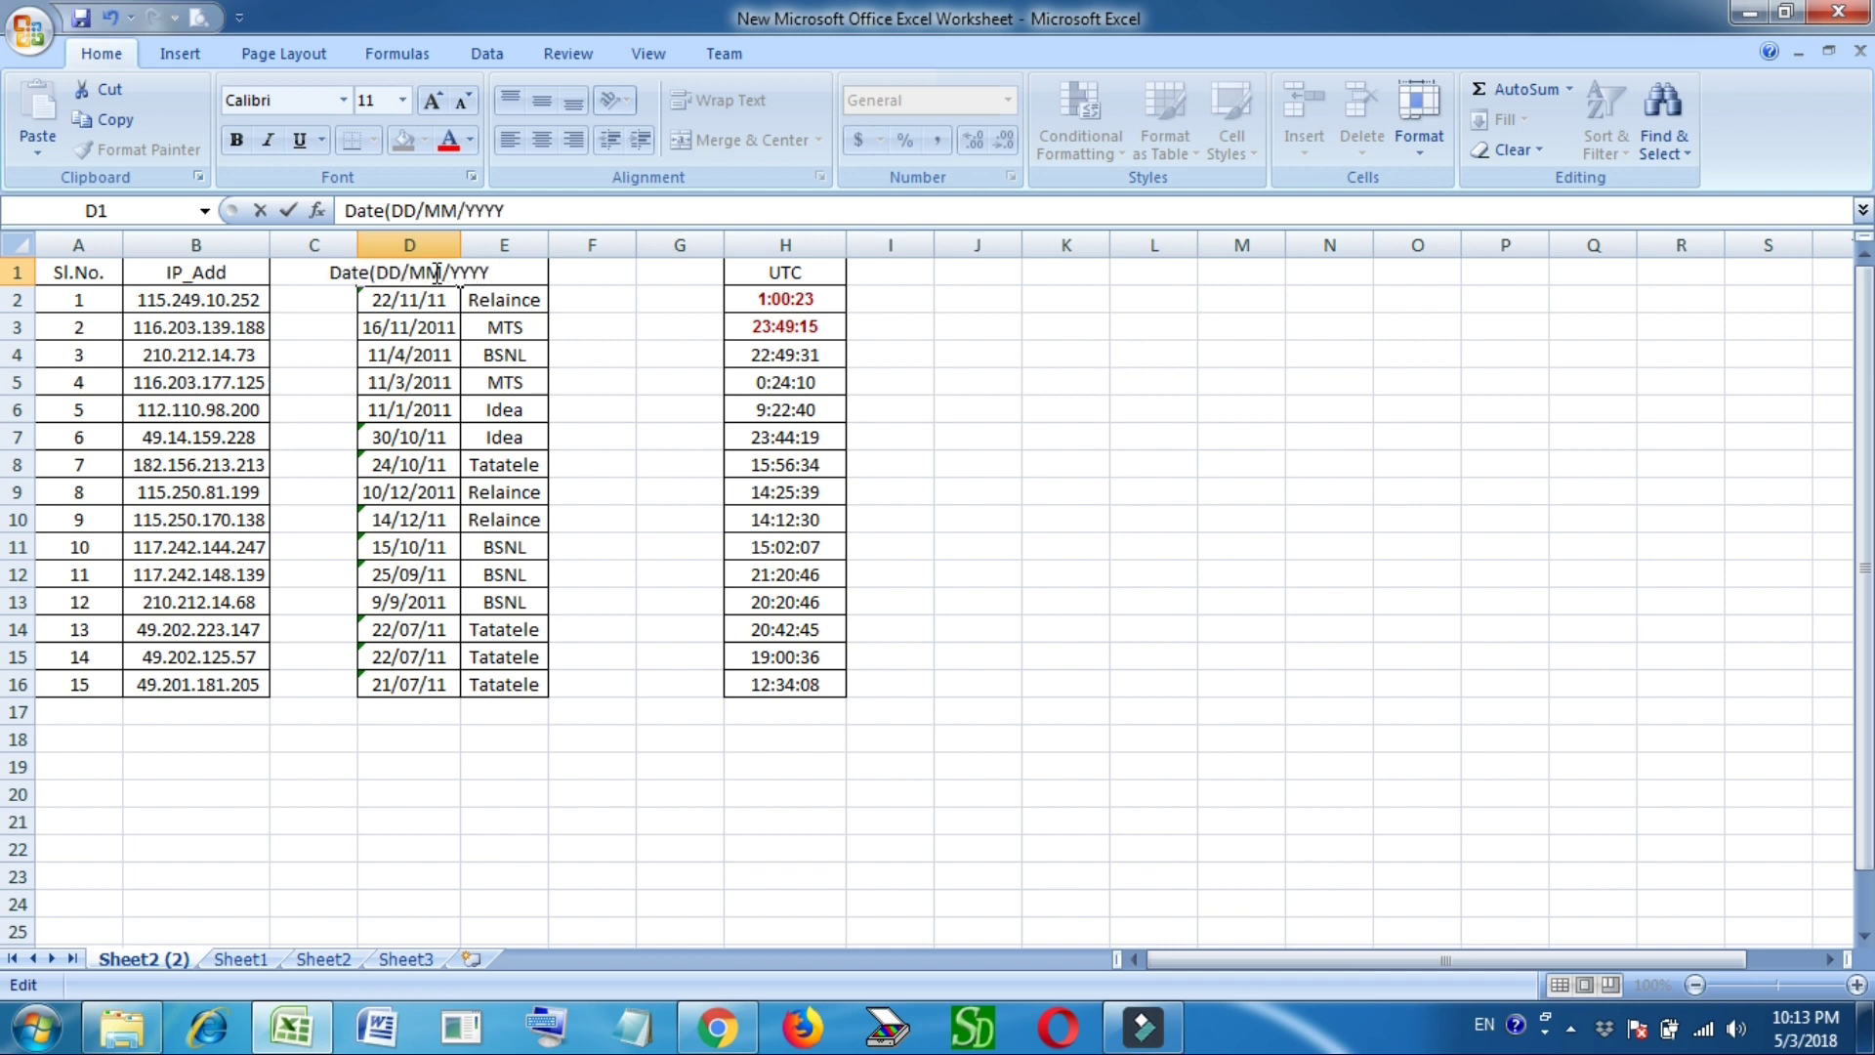
type(")")
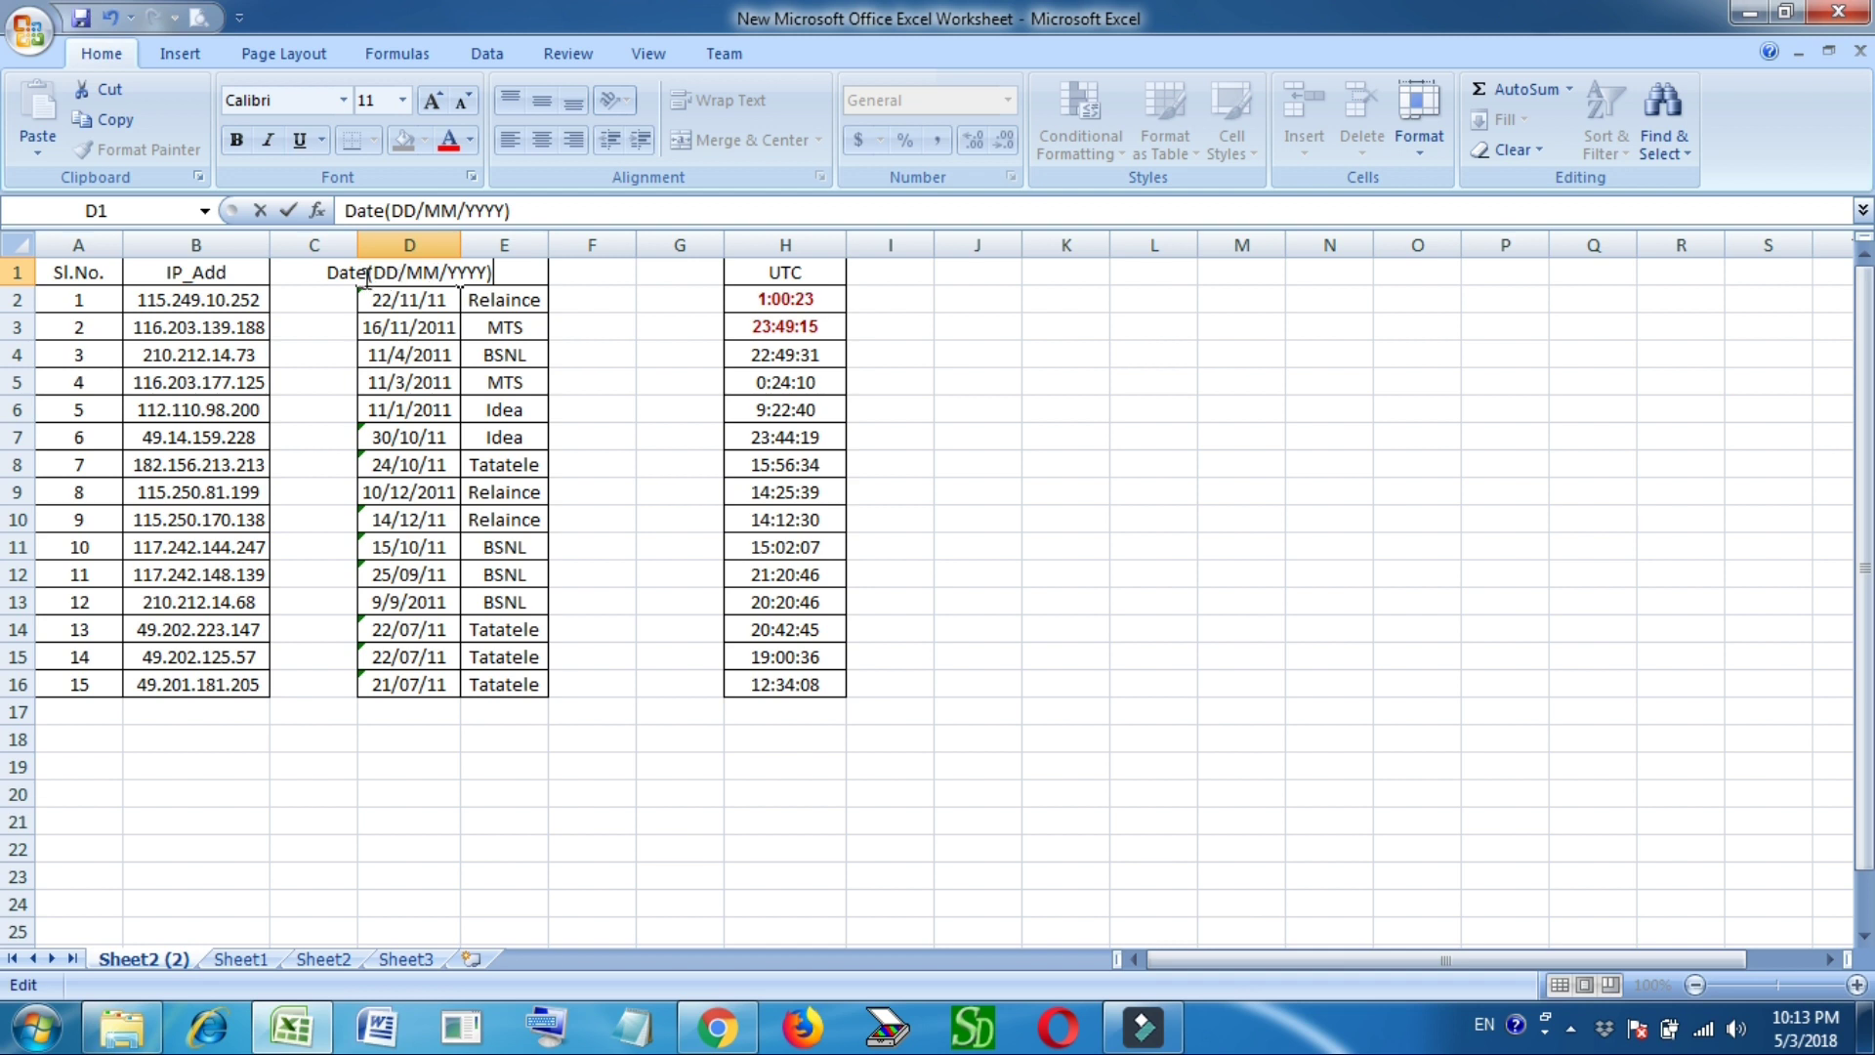
left_click(430, 328)
double_click(460, 251)
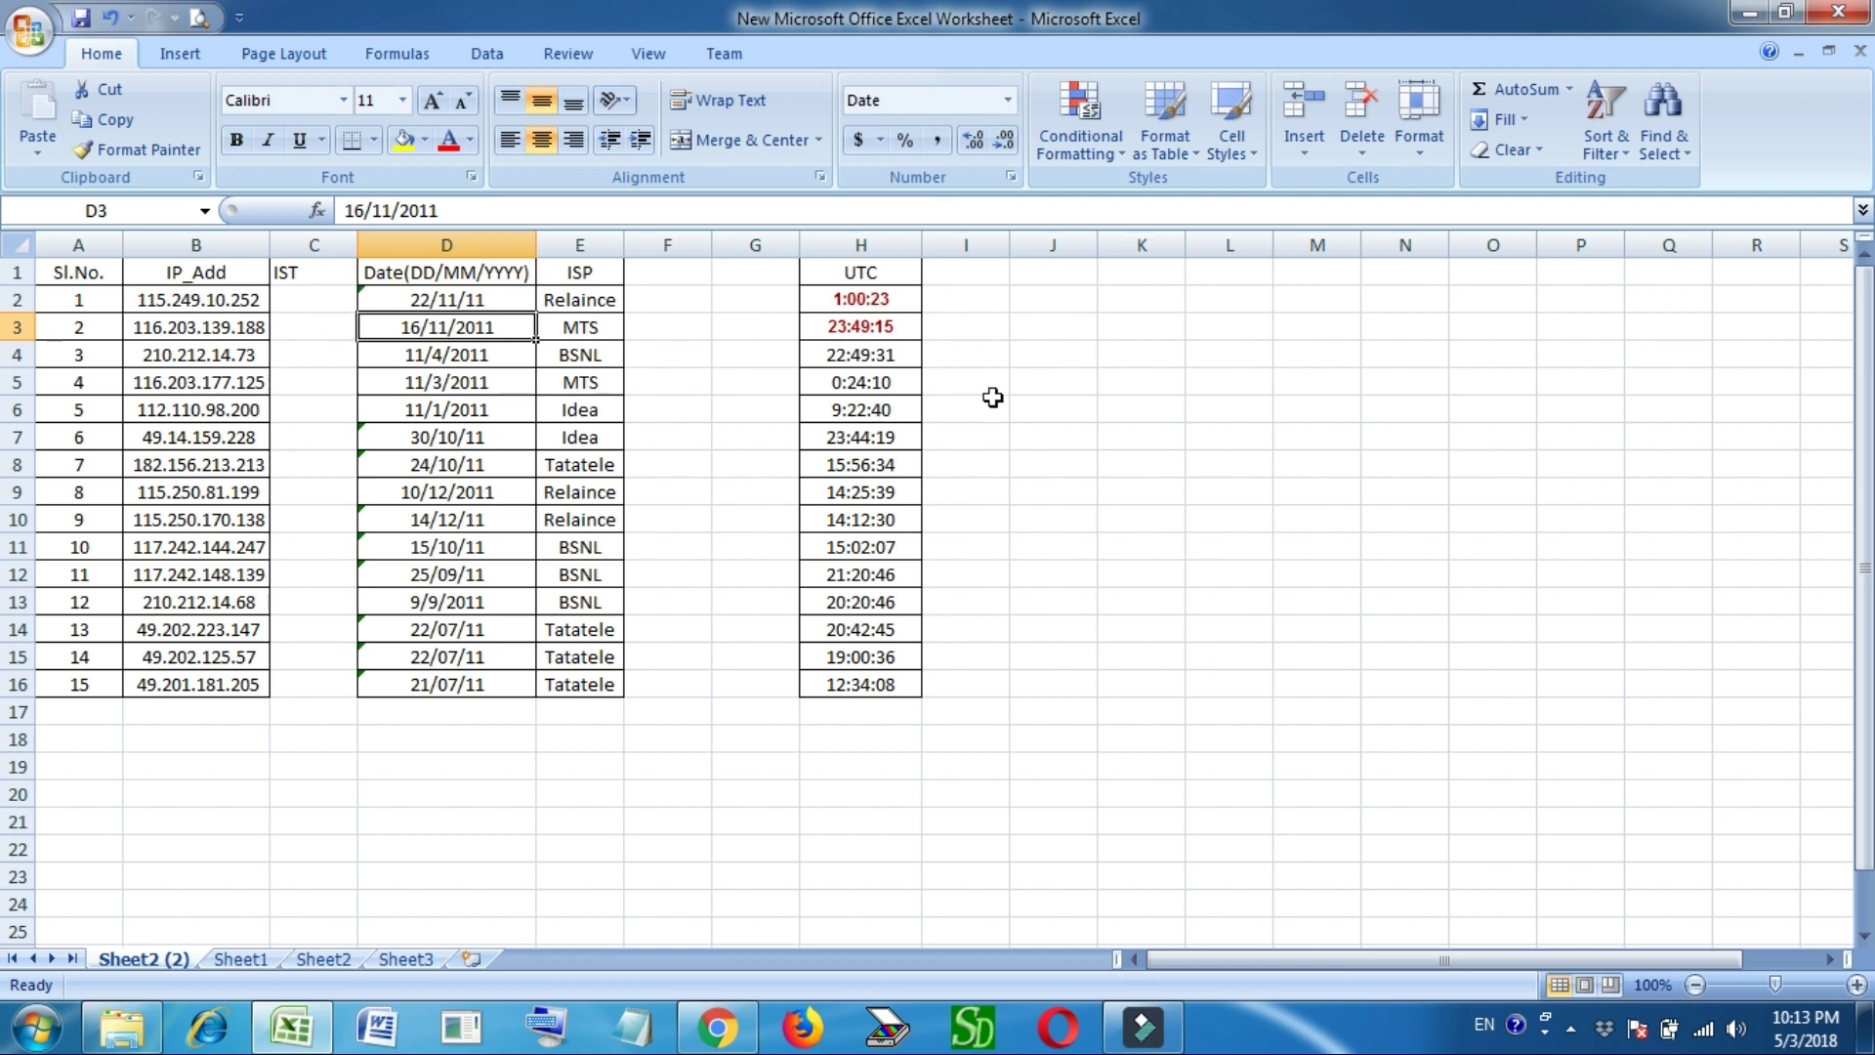
Enter the header 'Add' in I1 and the offset 05:30:00 in I2.
left_click(949, 280)
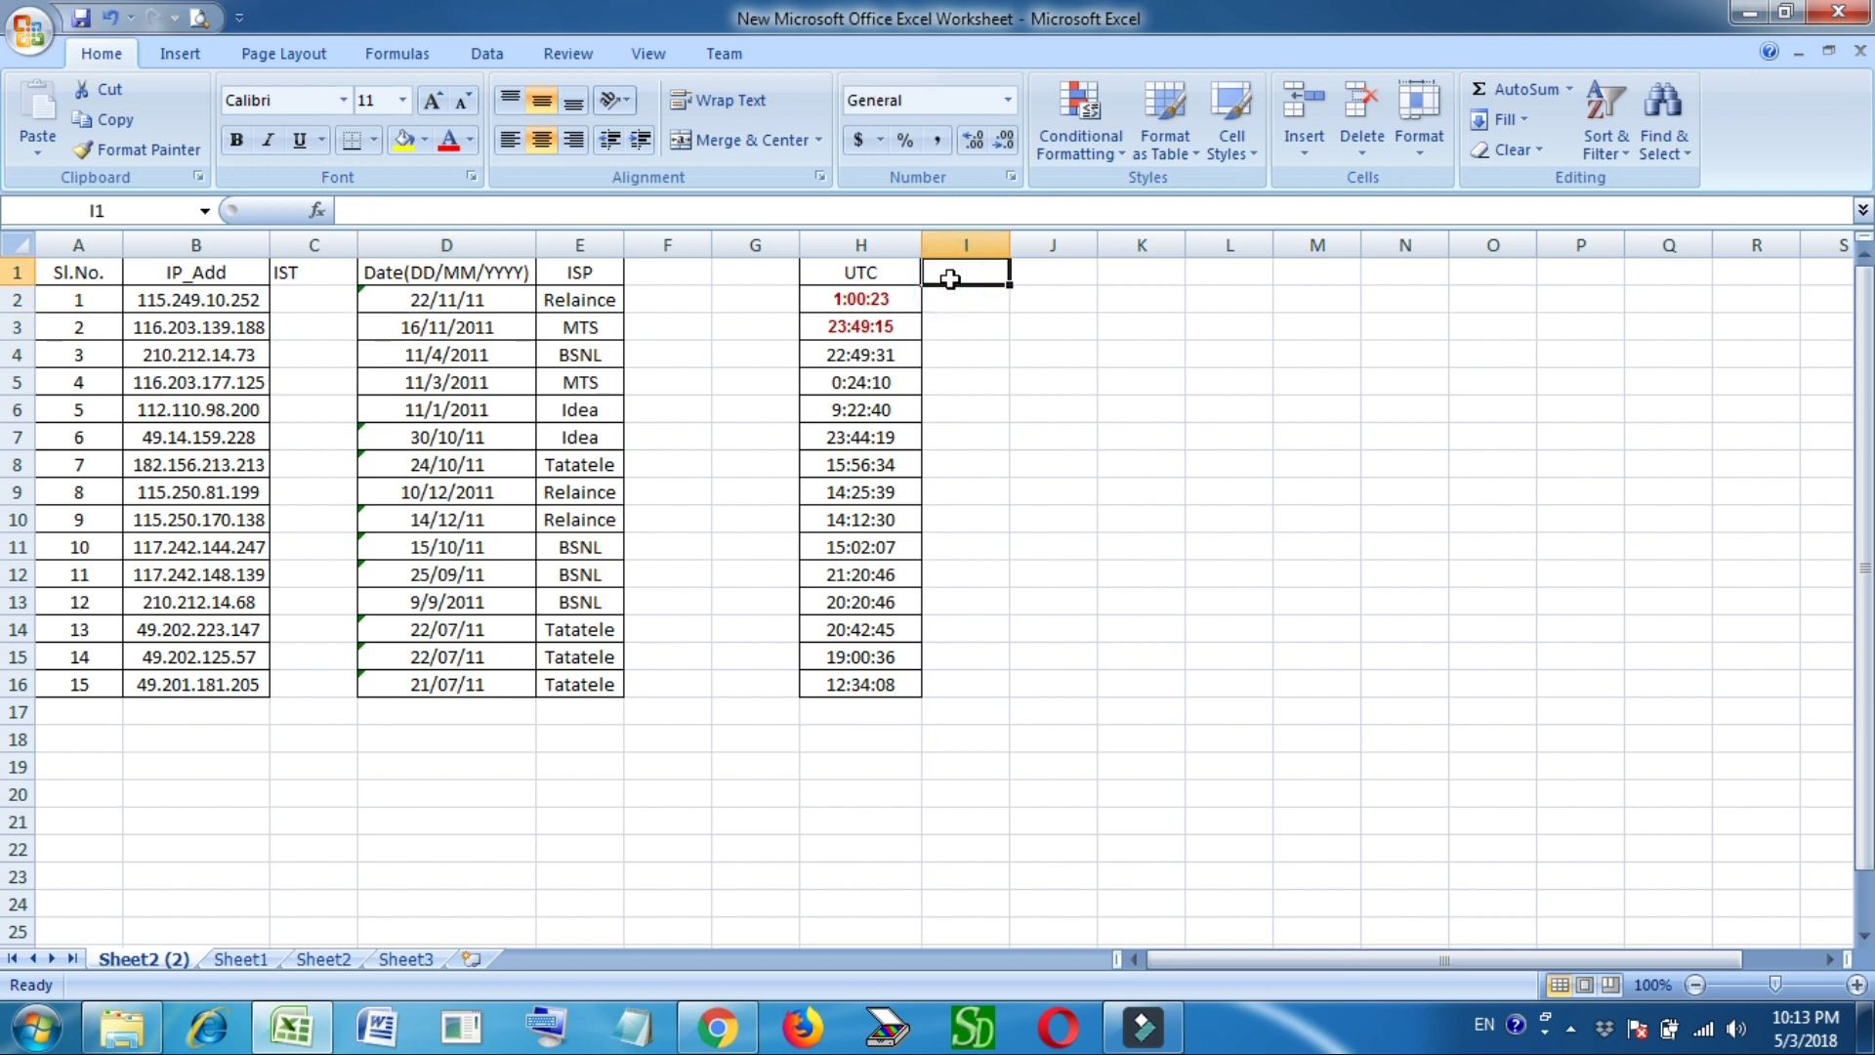
type("Add")
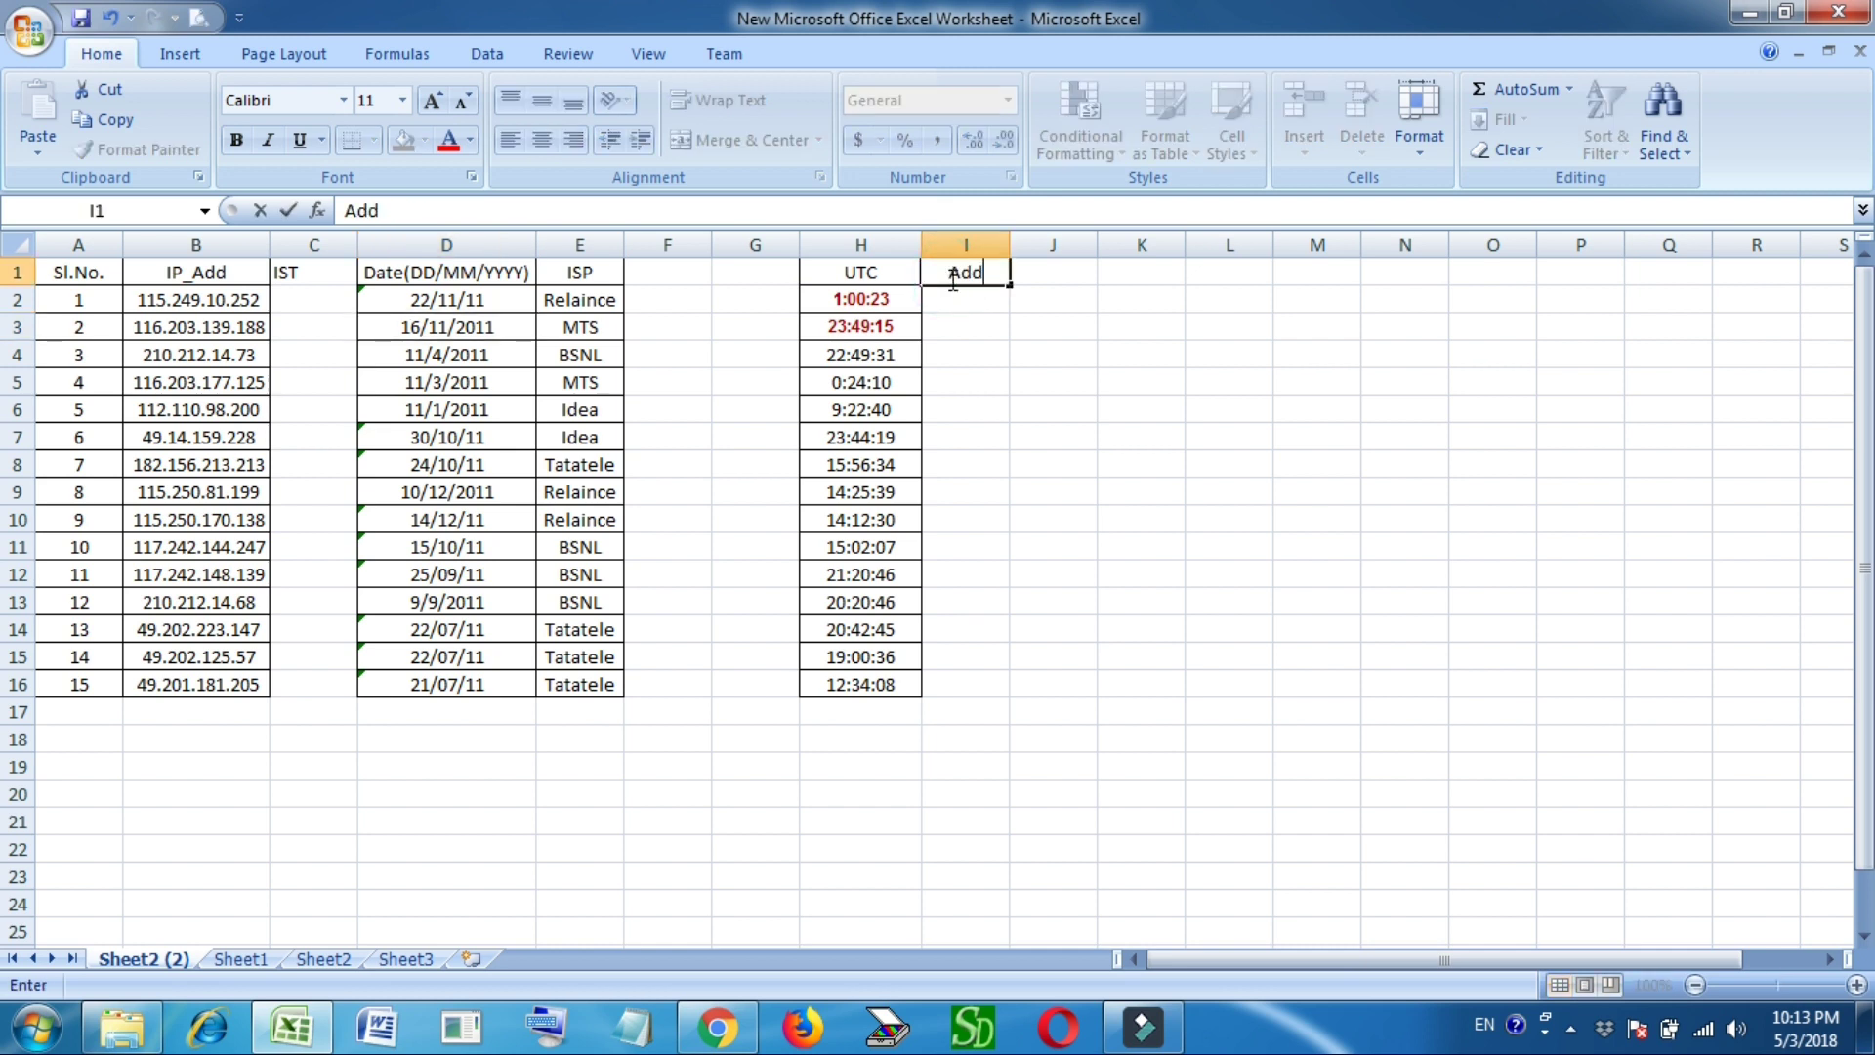
key("Return")
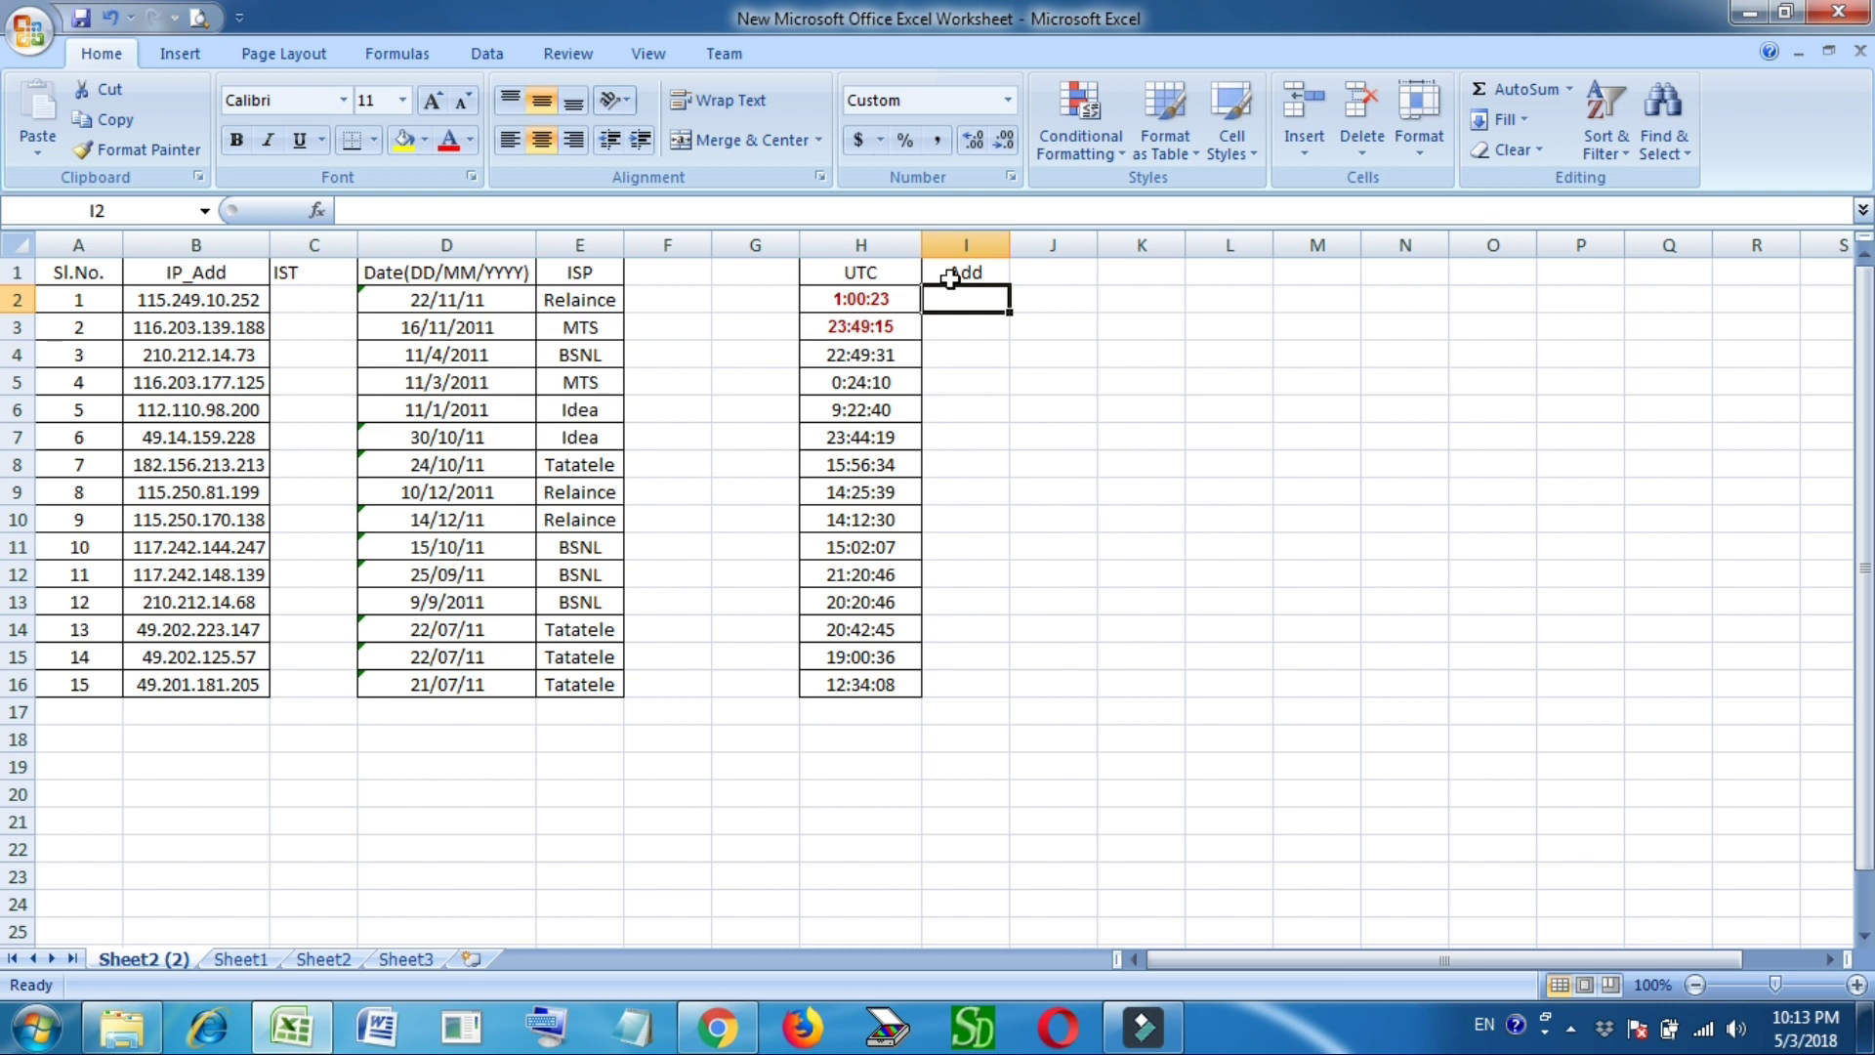
type("05")
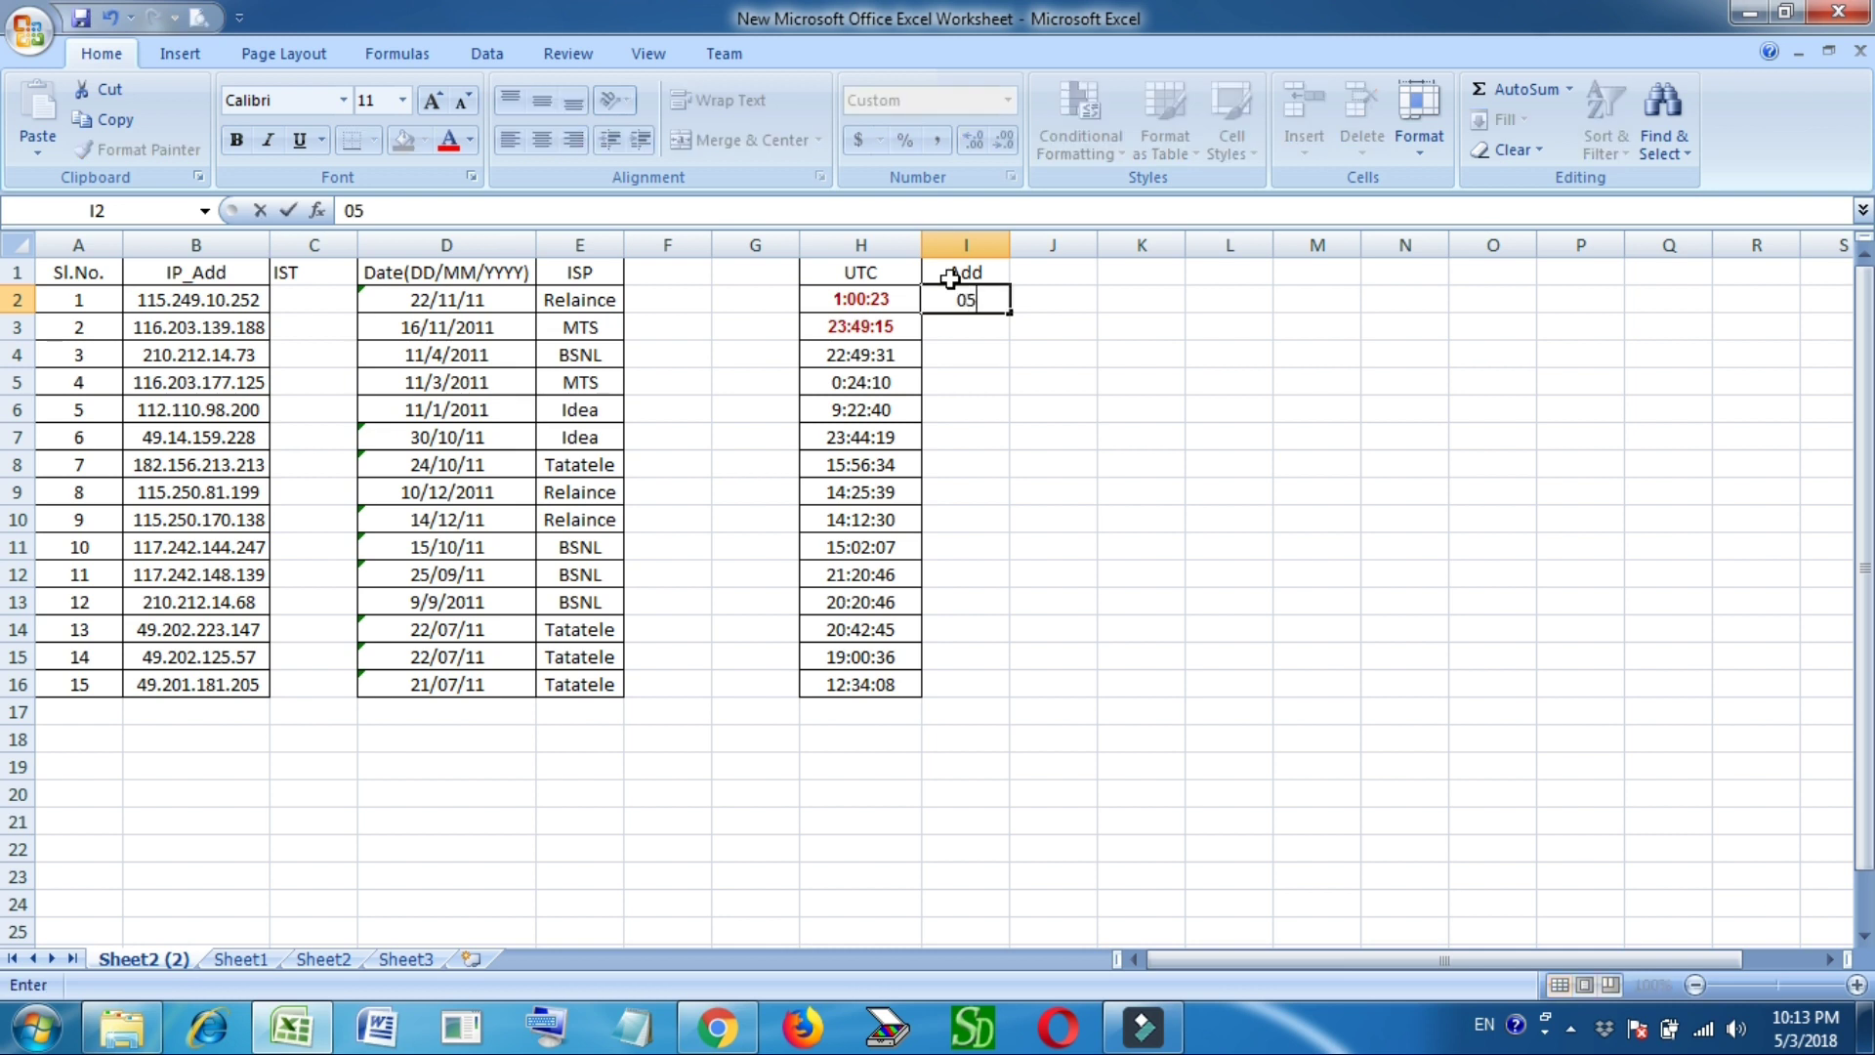
type(":30")
type(":0")
type("0")
Copy 5:30:00 down I2:I16 as a constant, not an incrementing series.
left_click(957, 348)
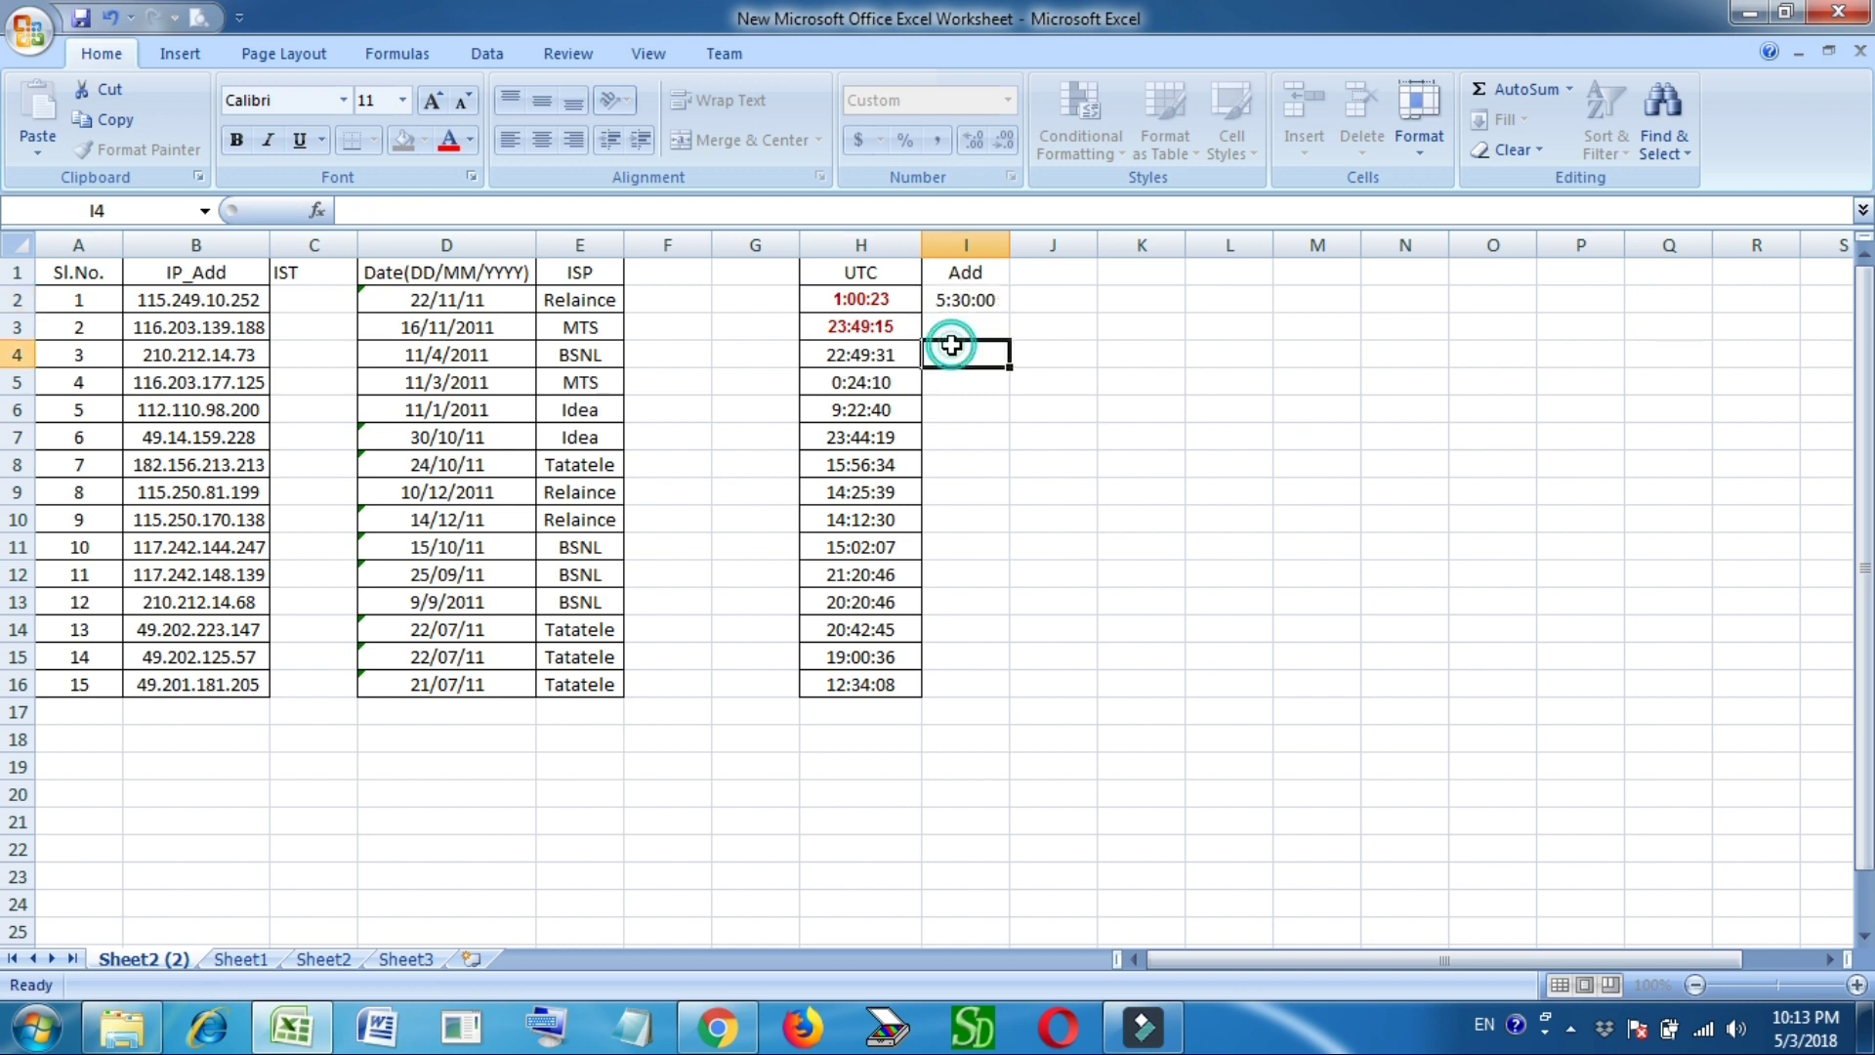
left_click(967, 300)
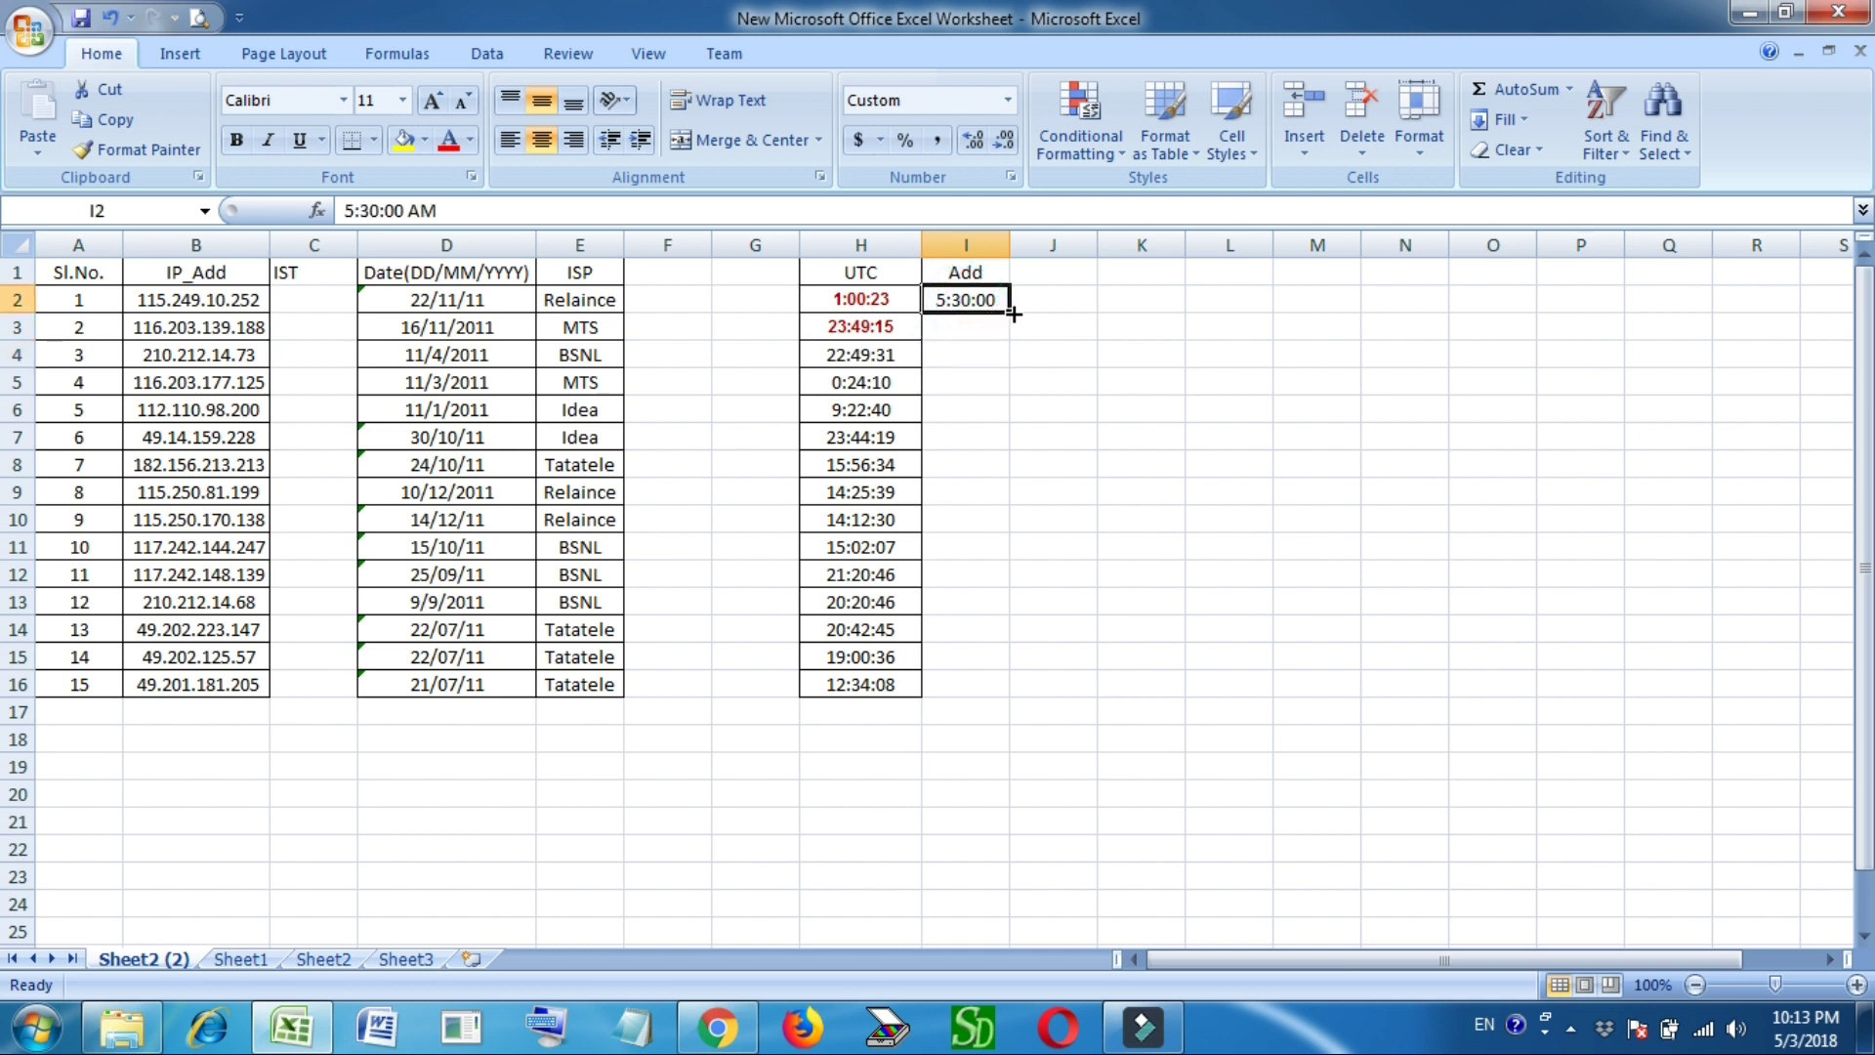
left_click_drag(1008, 312, 953, 696)
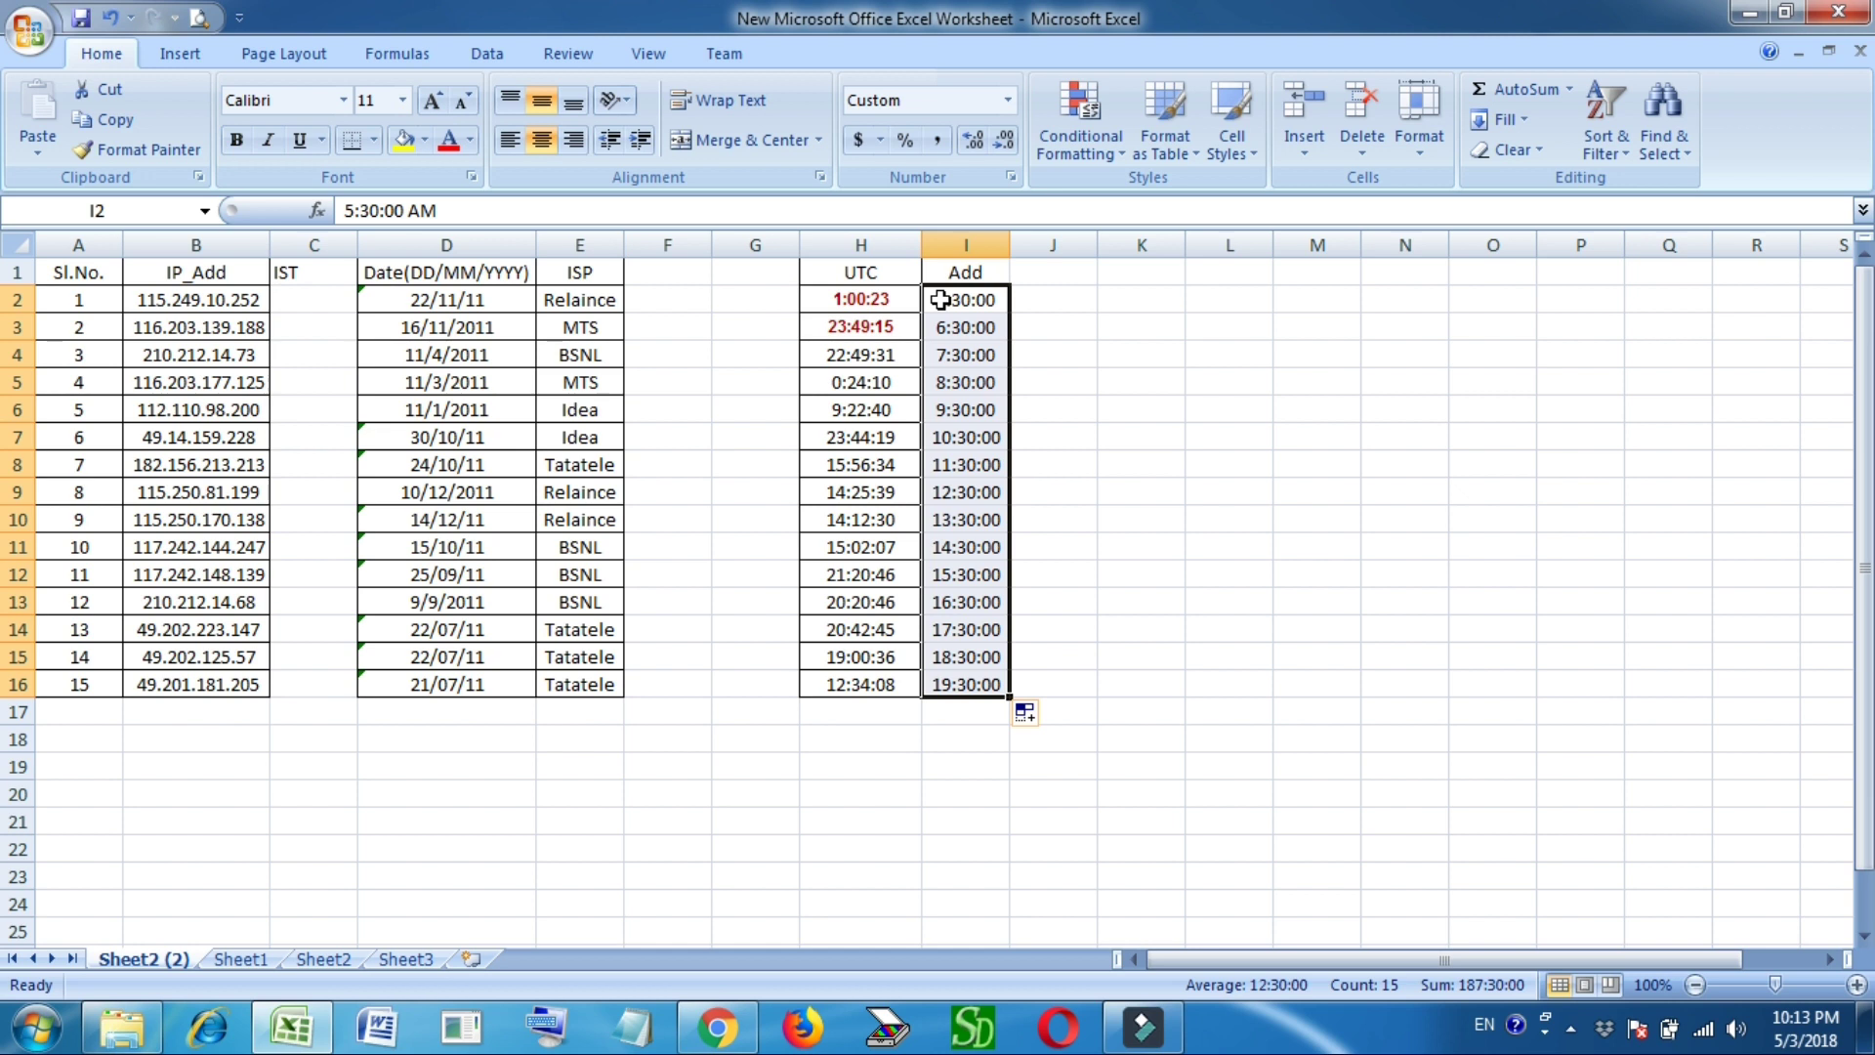
key("ctrl+z")
left_click(962, 330)
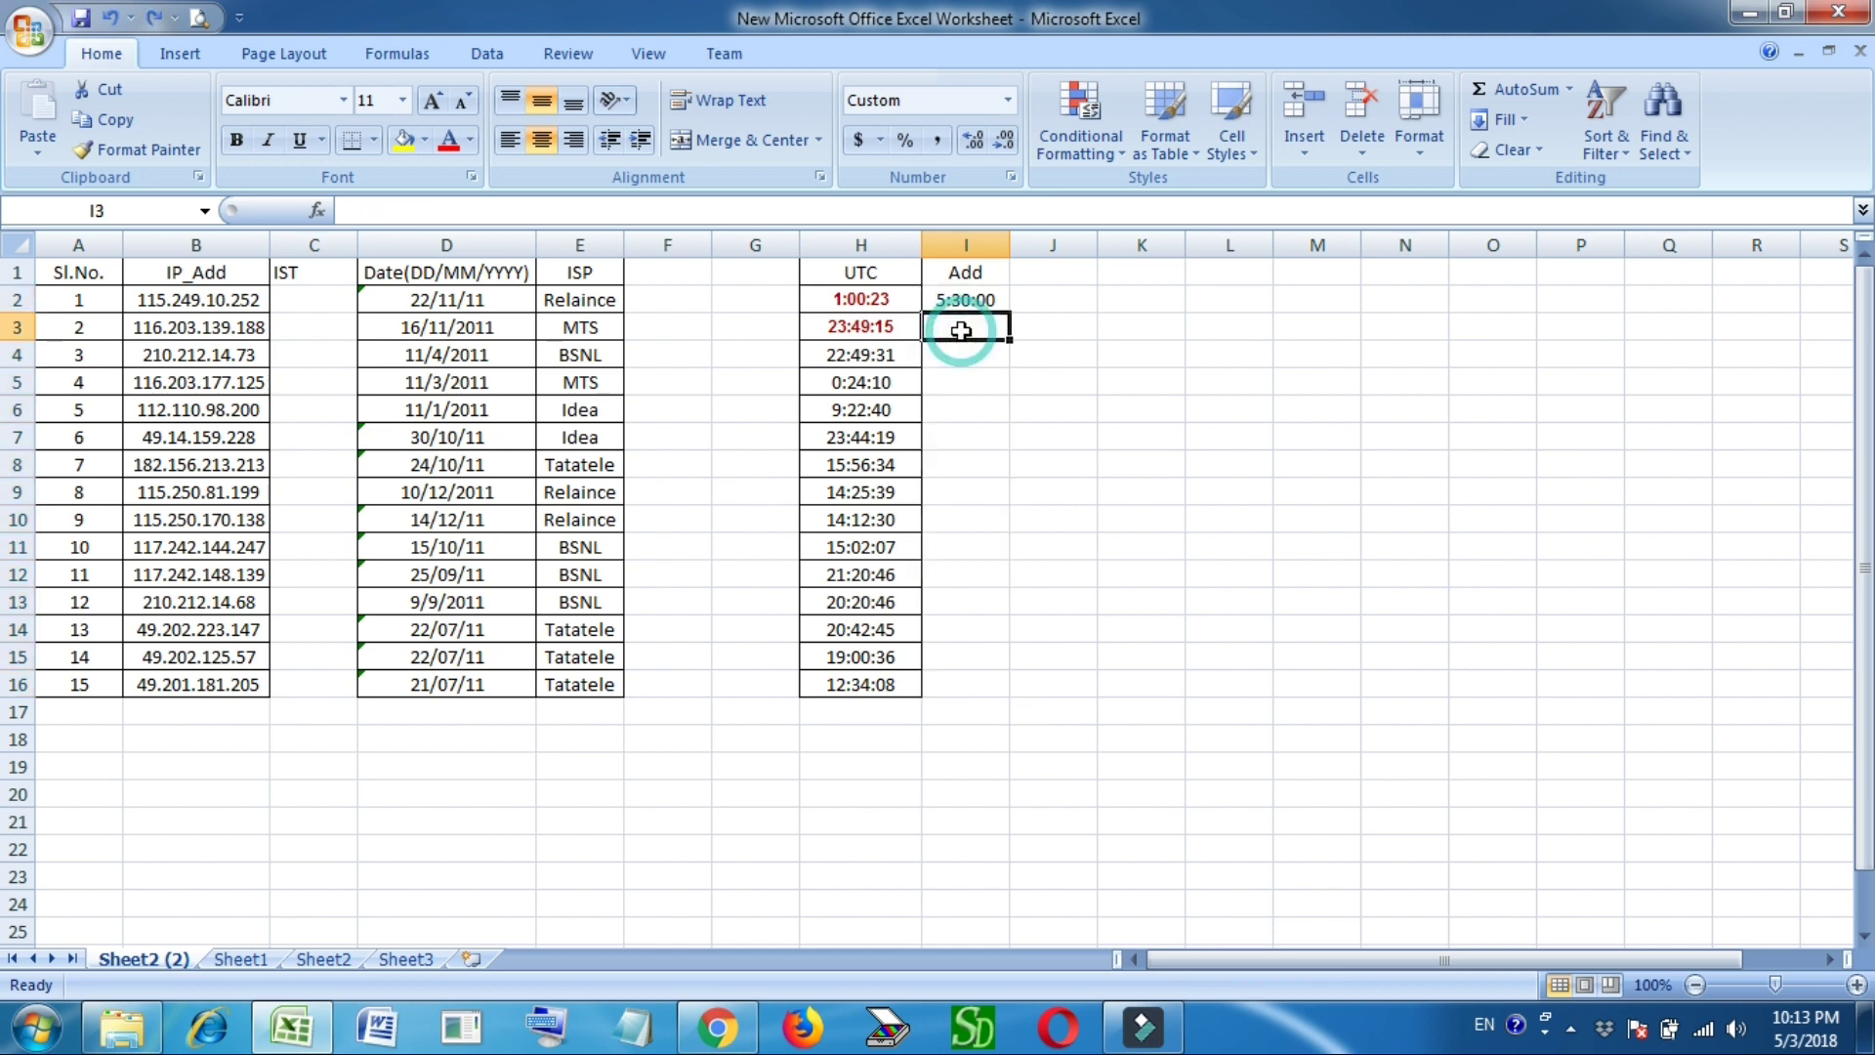
key("ctrl+d")
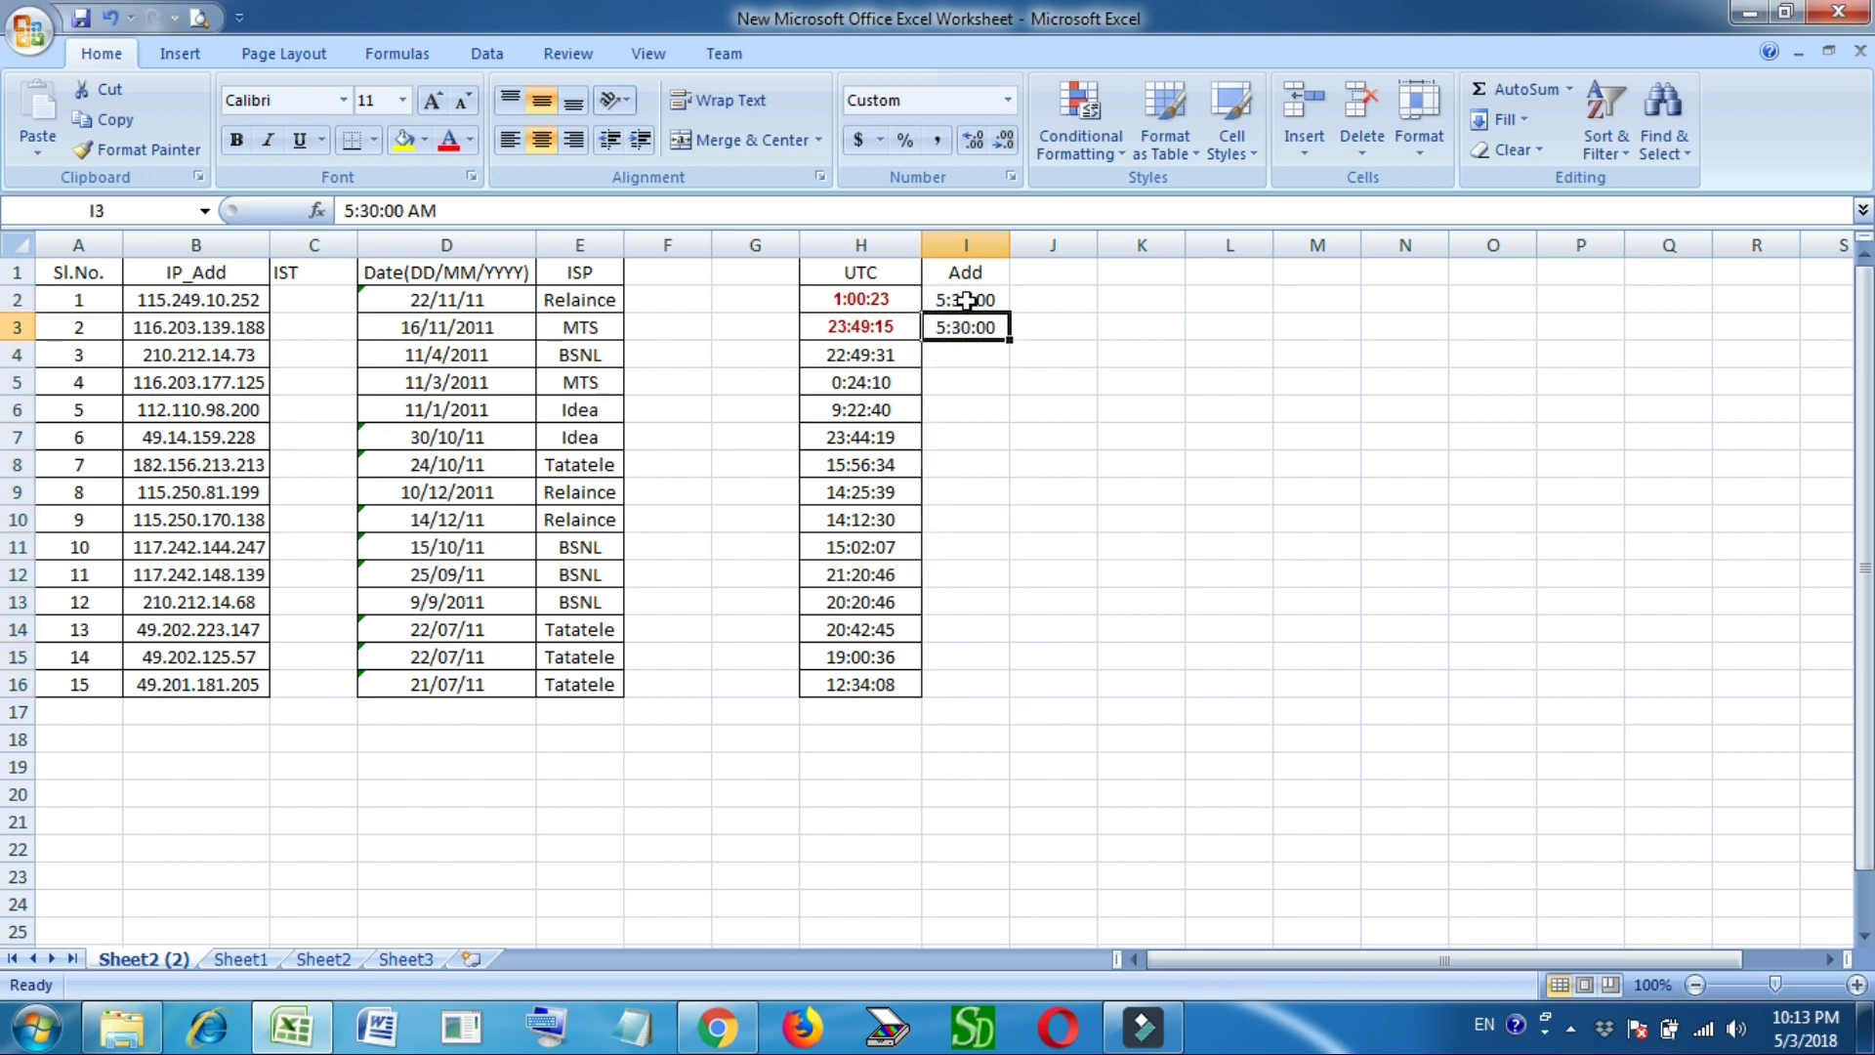
left_click_drag(965, 300, 1011, 695)
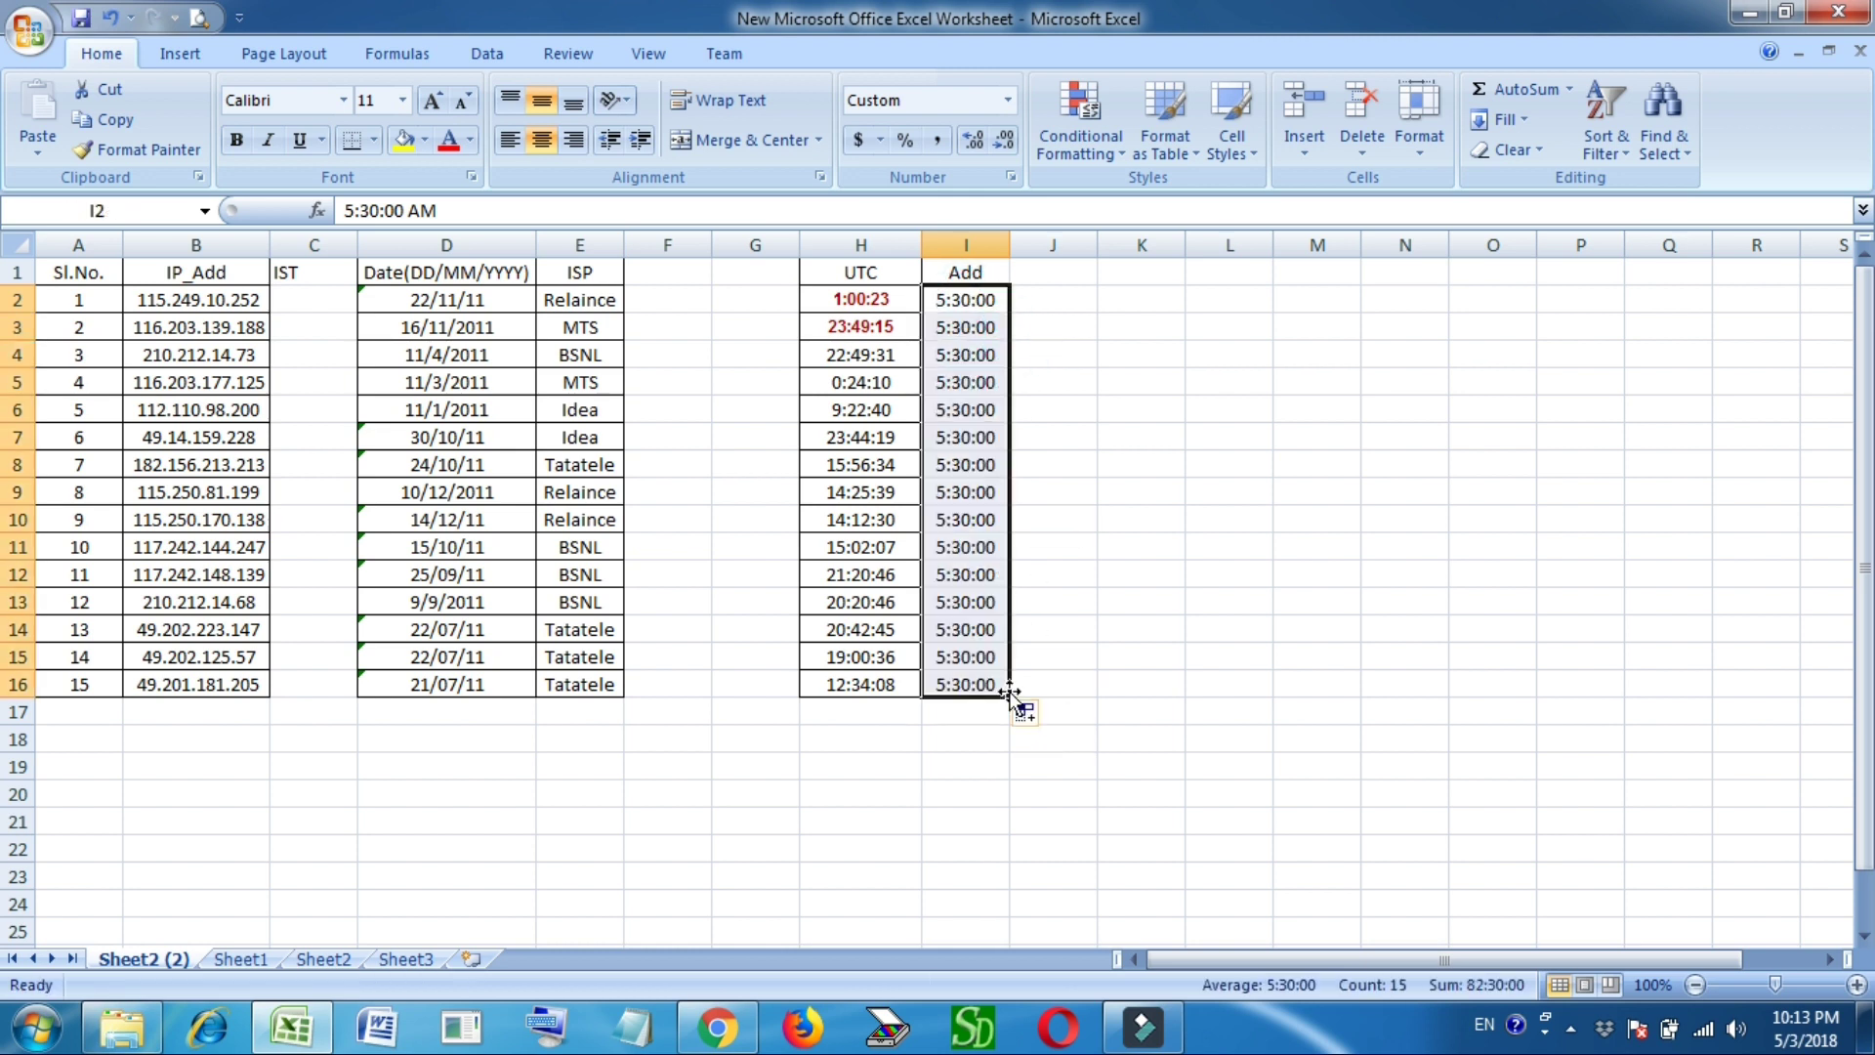
left_click(960, 652)
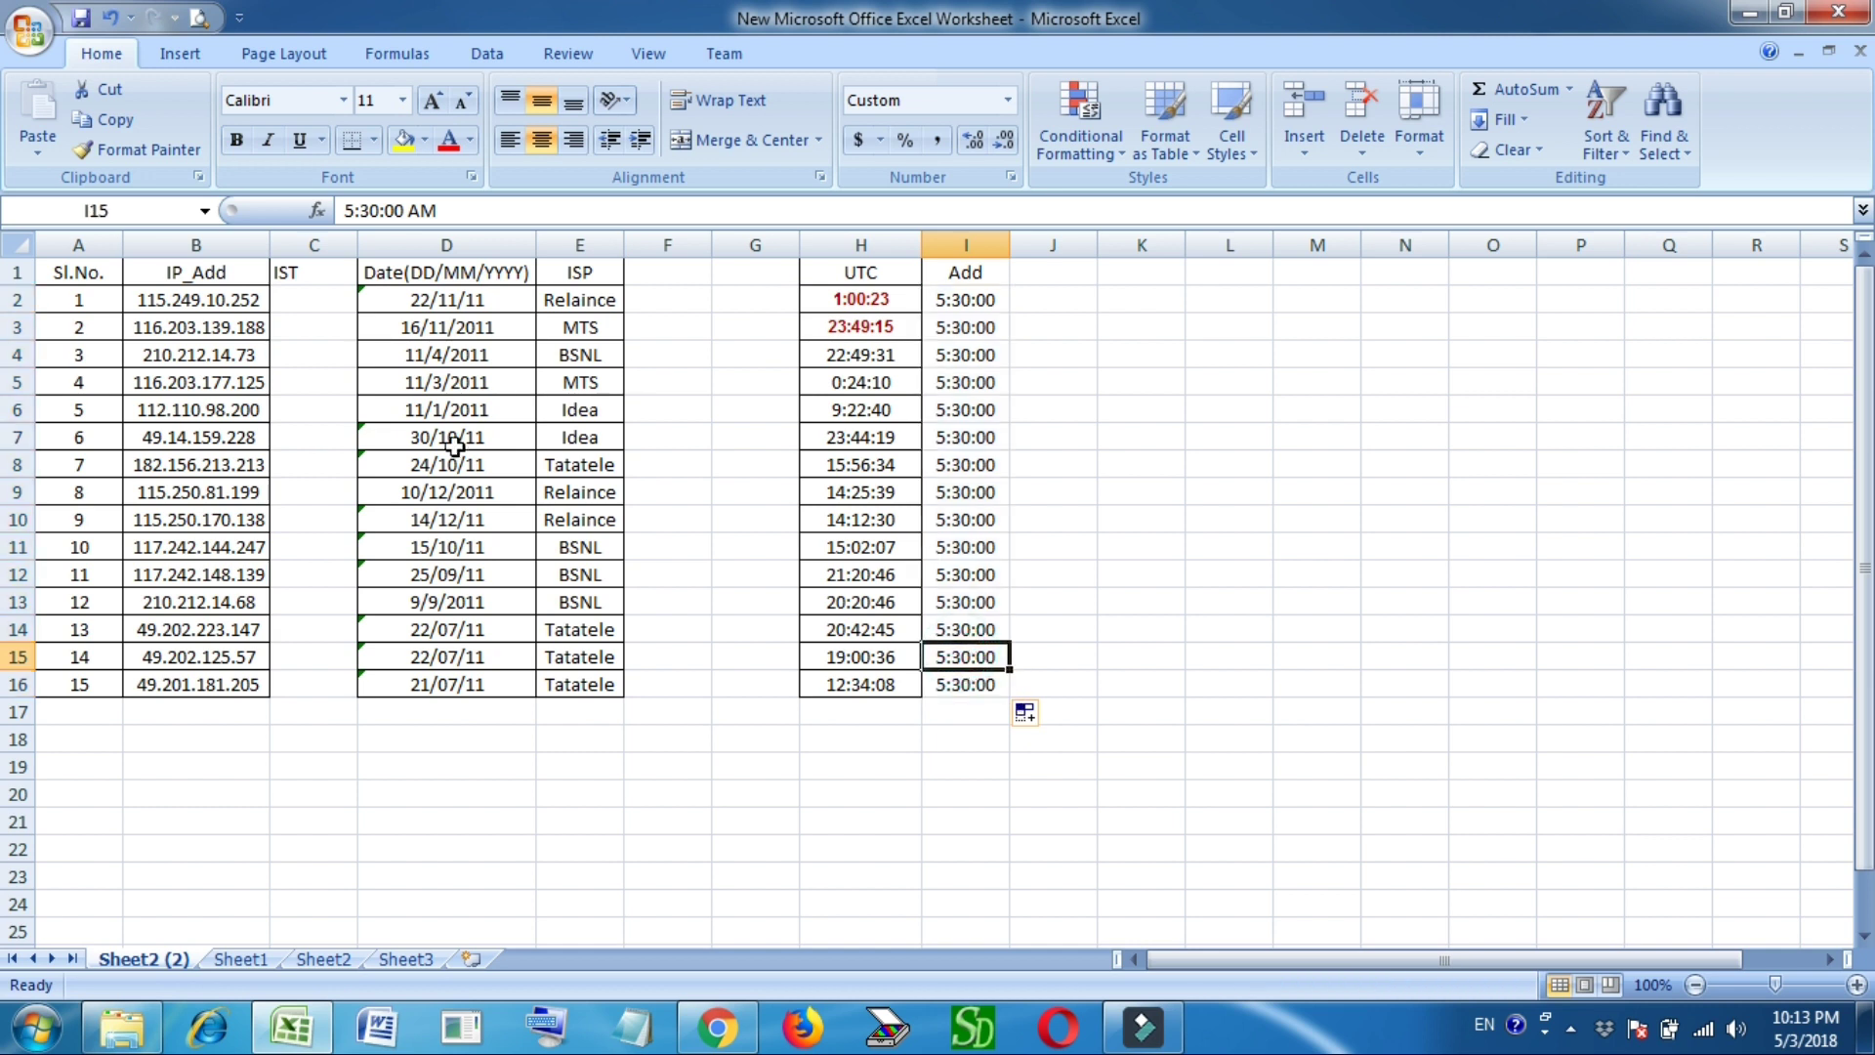
left_click(307, 297)
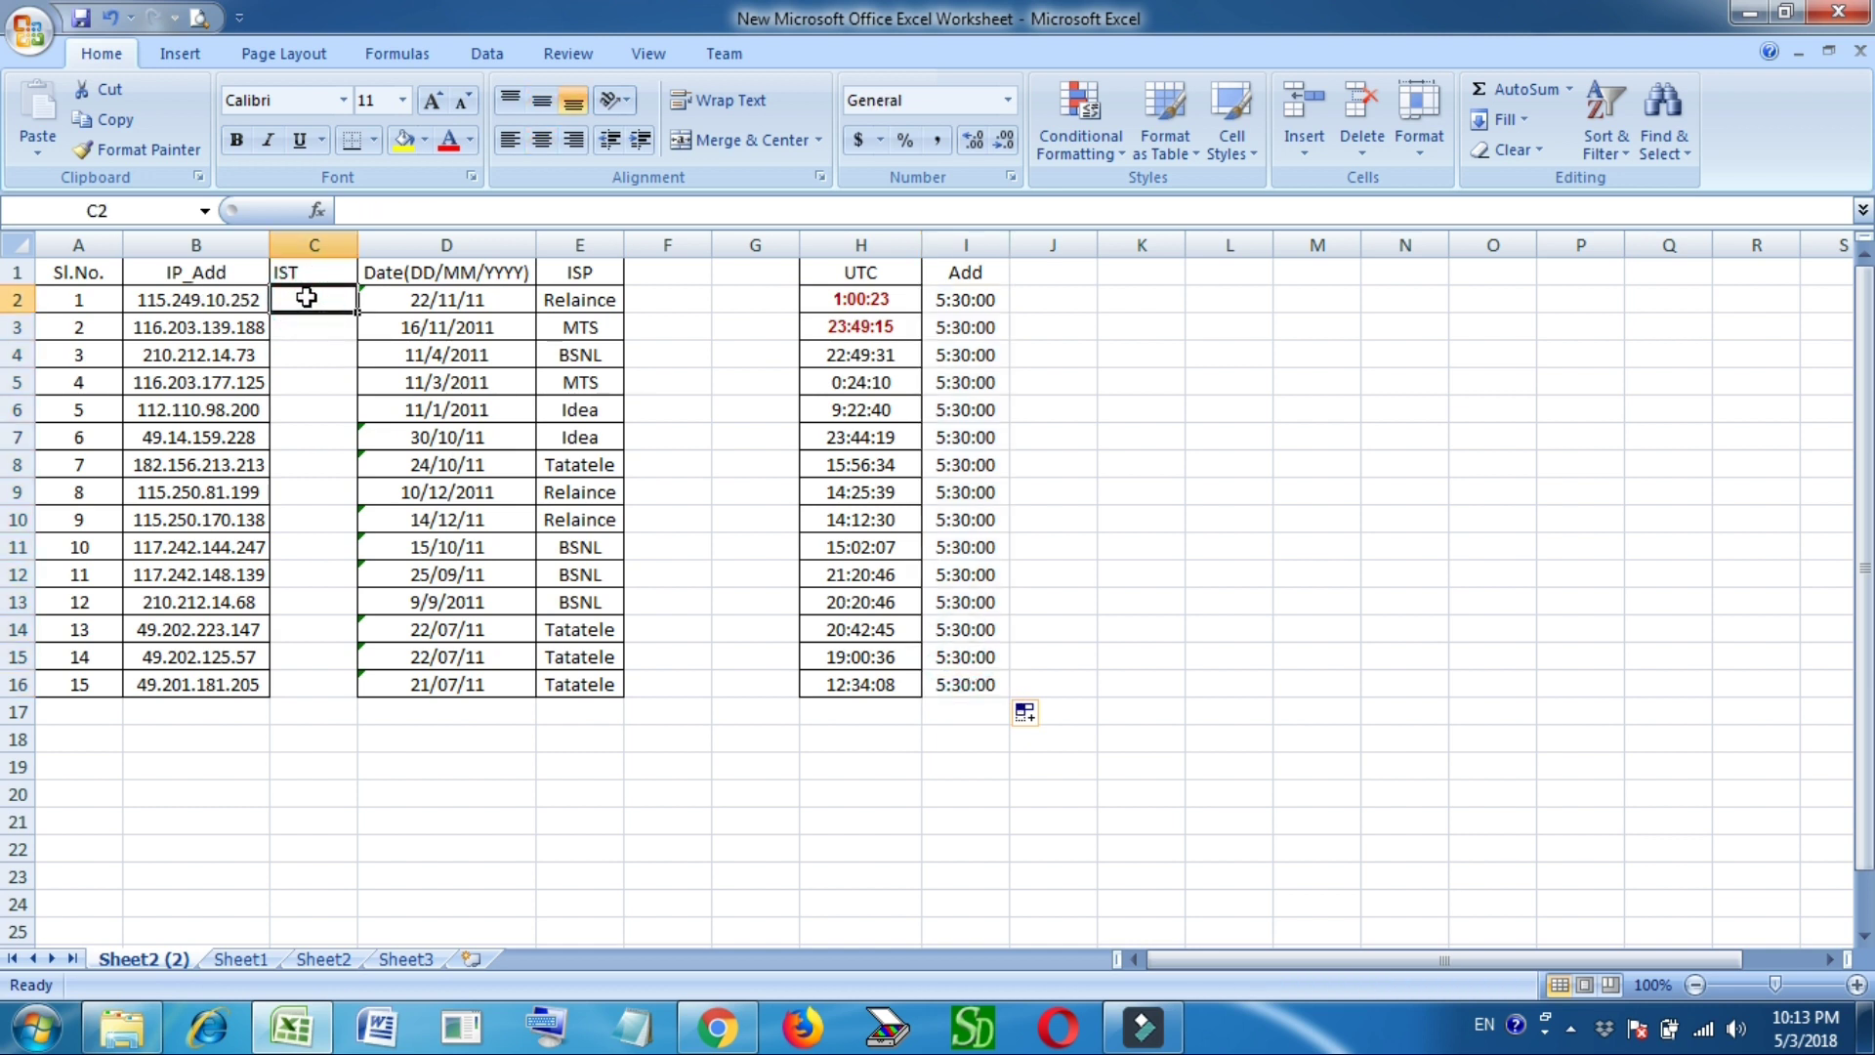
Enter =H2+I2 in C2 and fill the formula down to C16.
type("=")
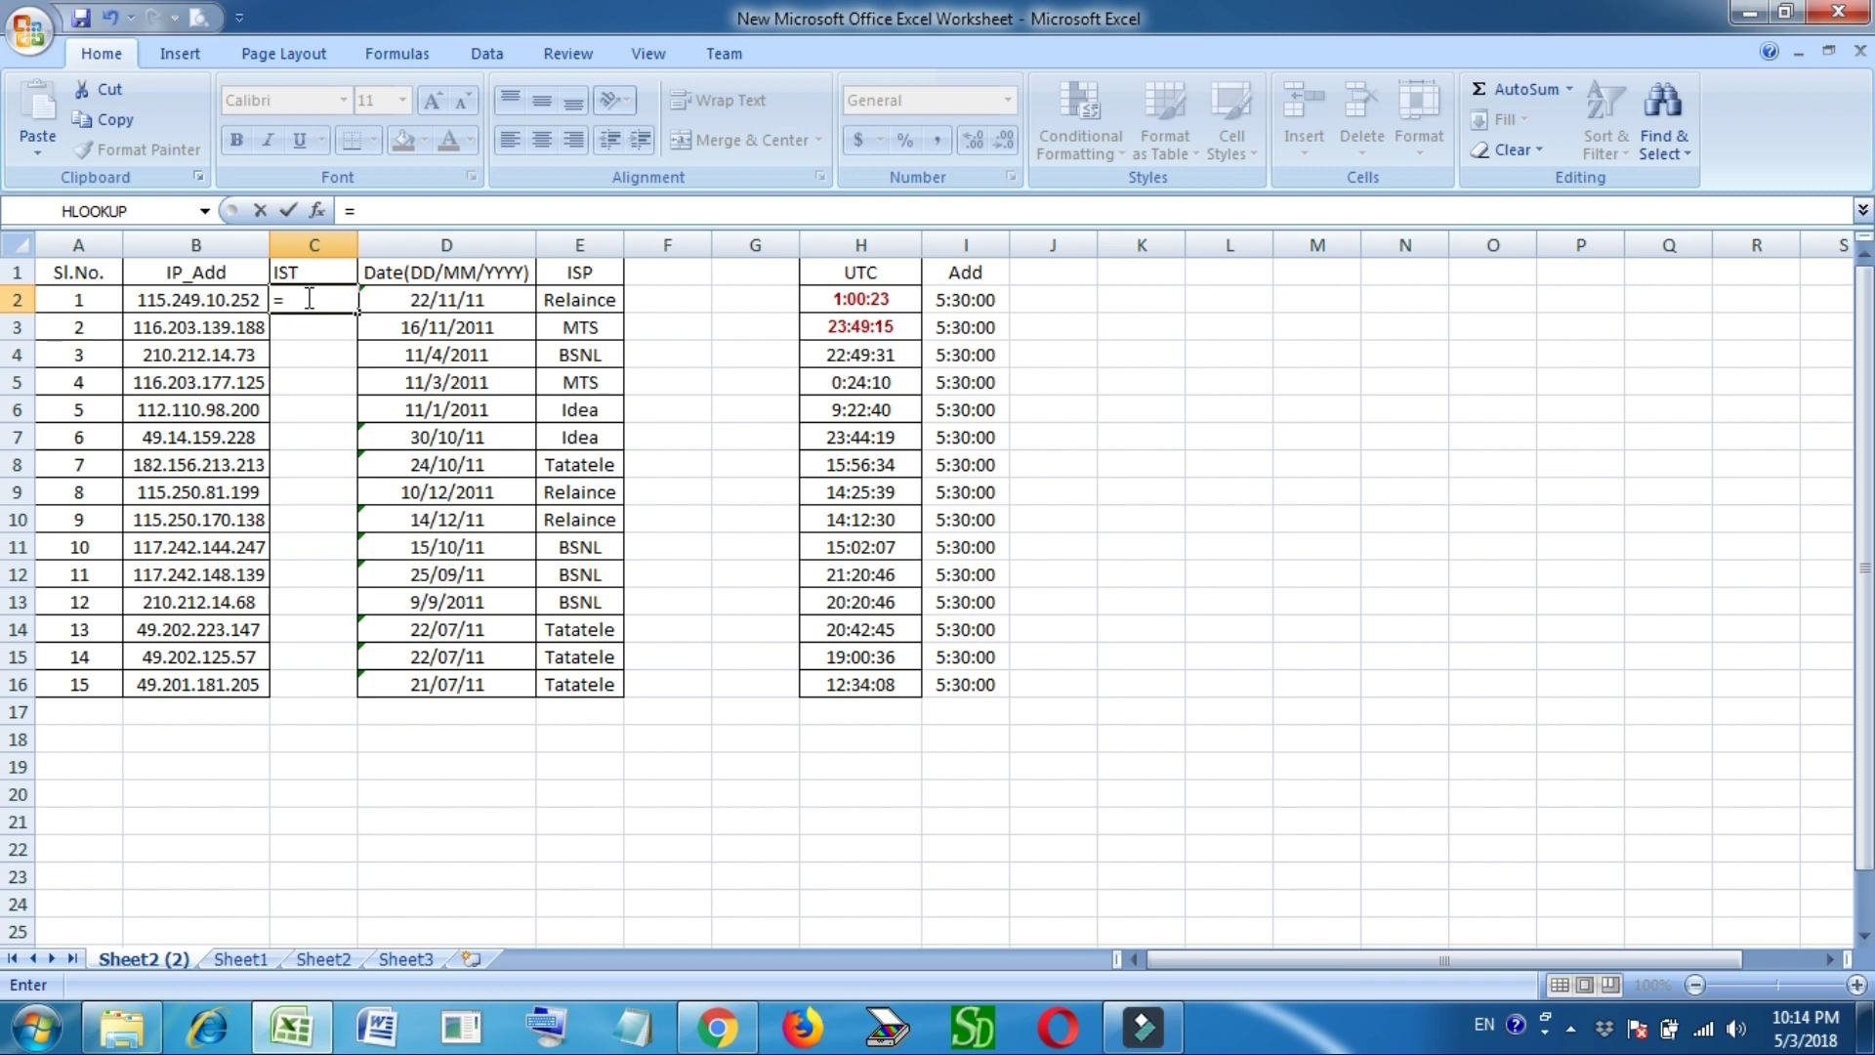
left_click(837, 297)
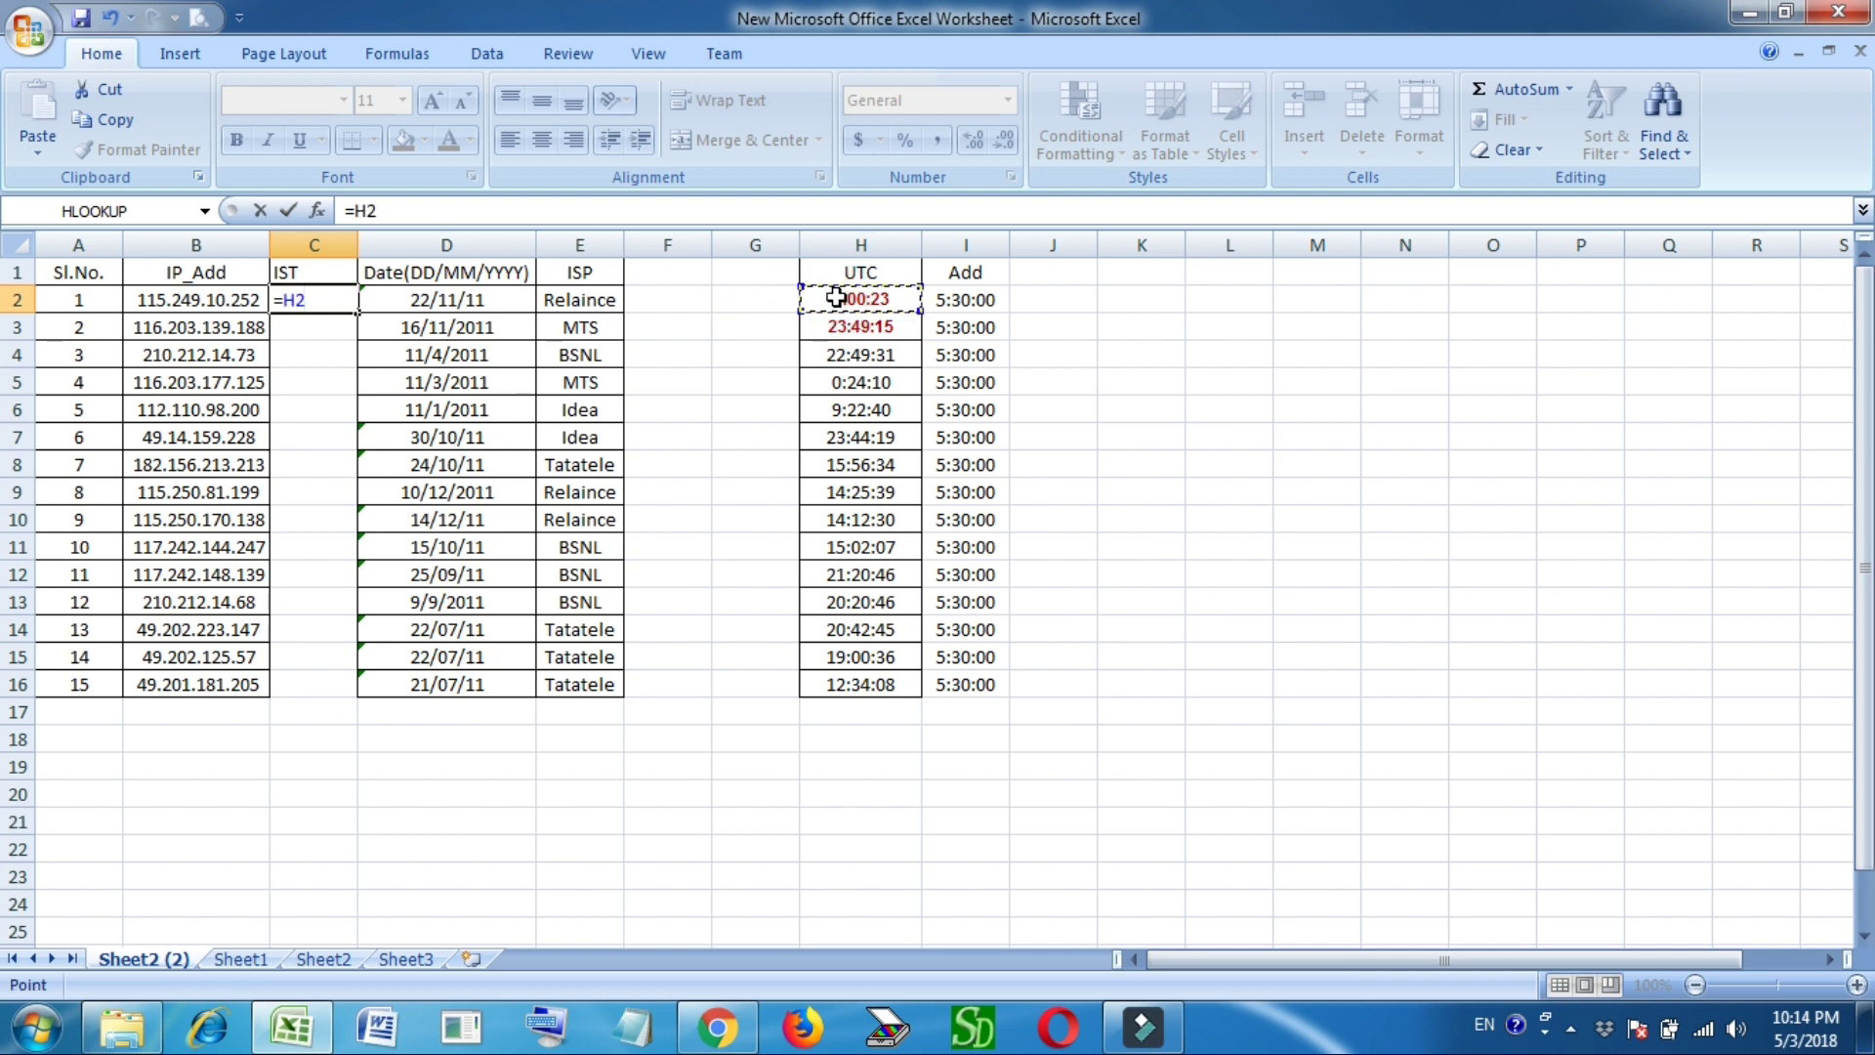
type("+")
left_click(980, 303)
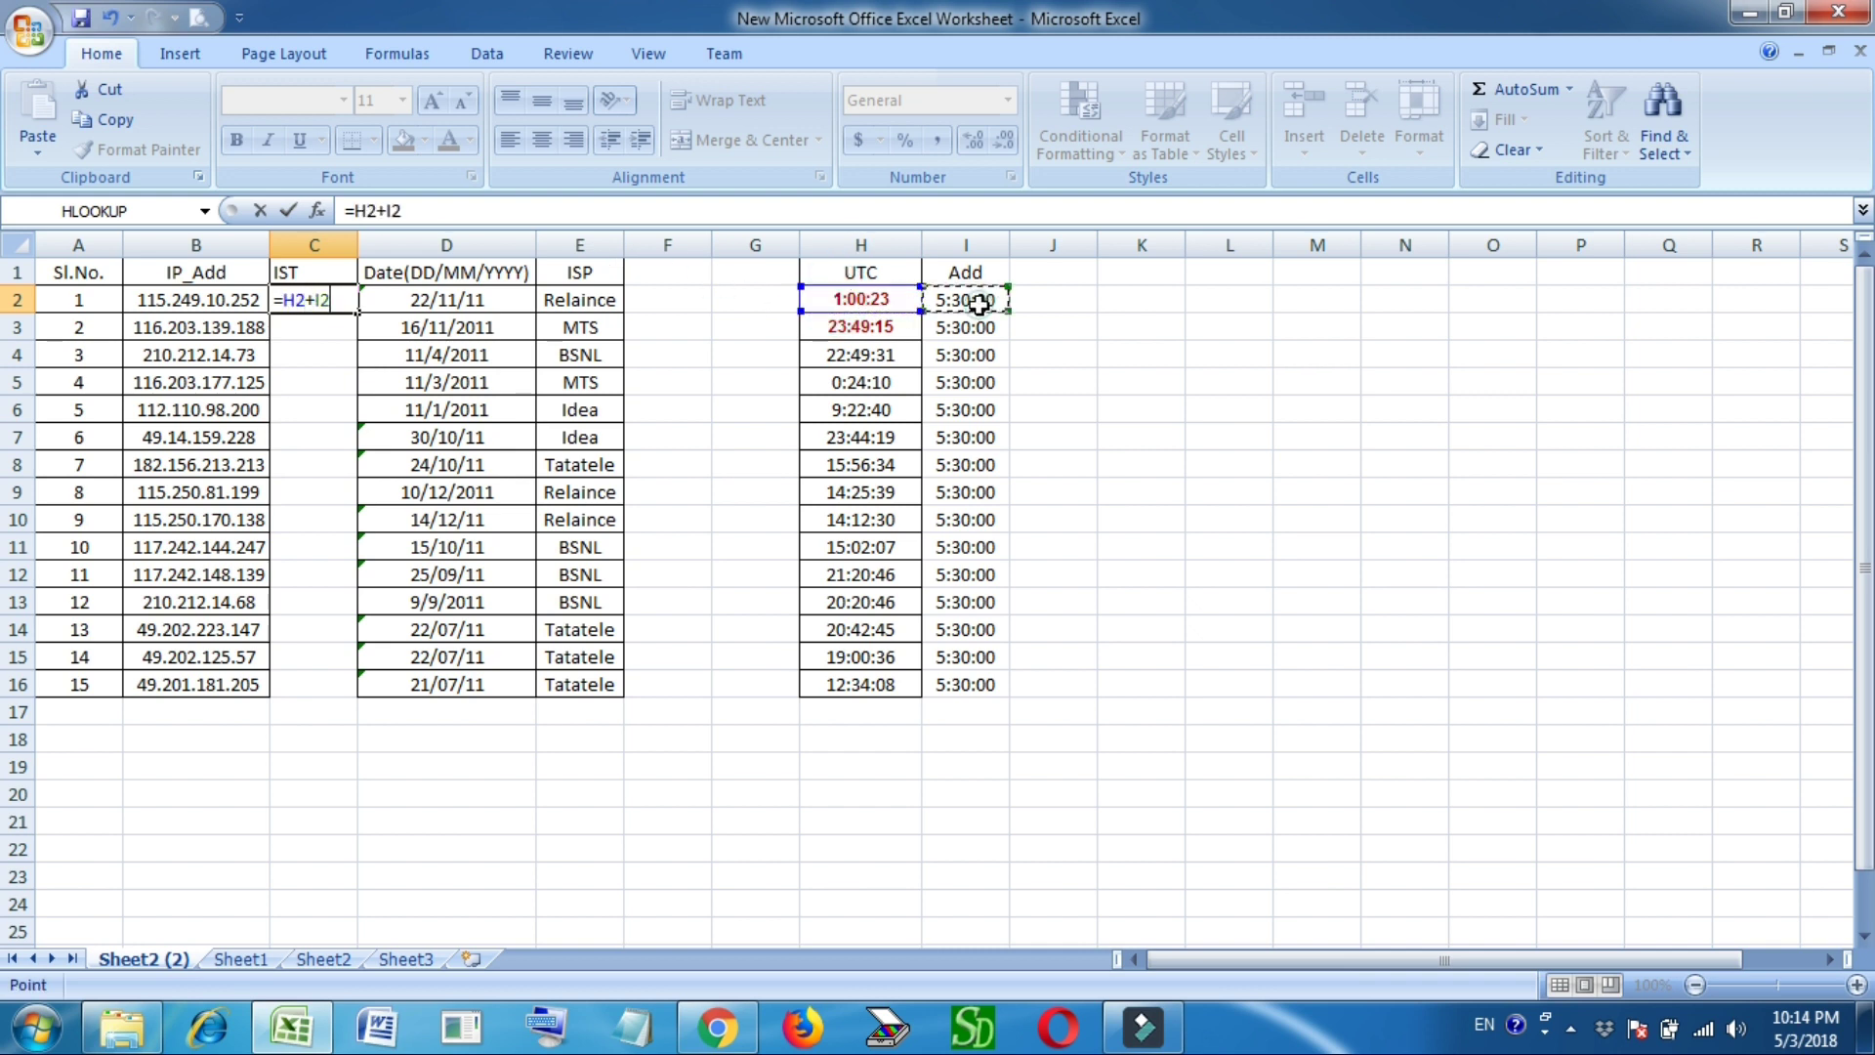
key("Return")
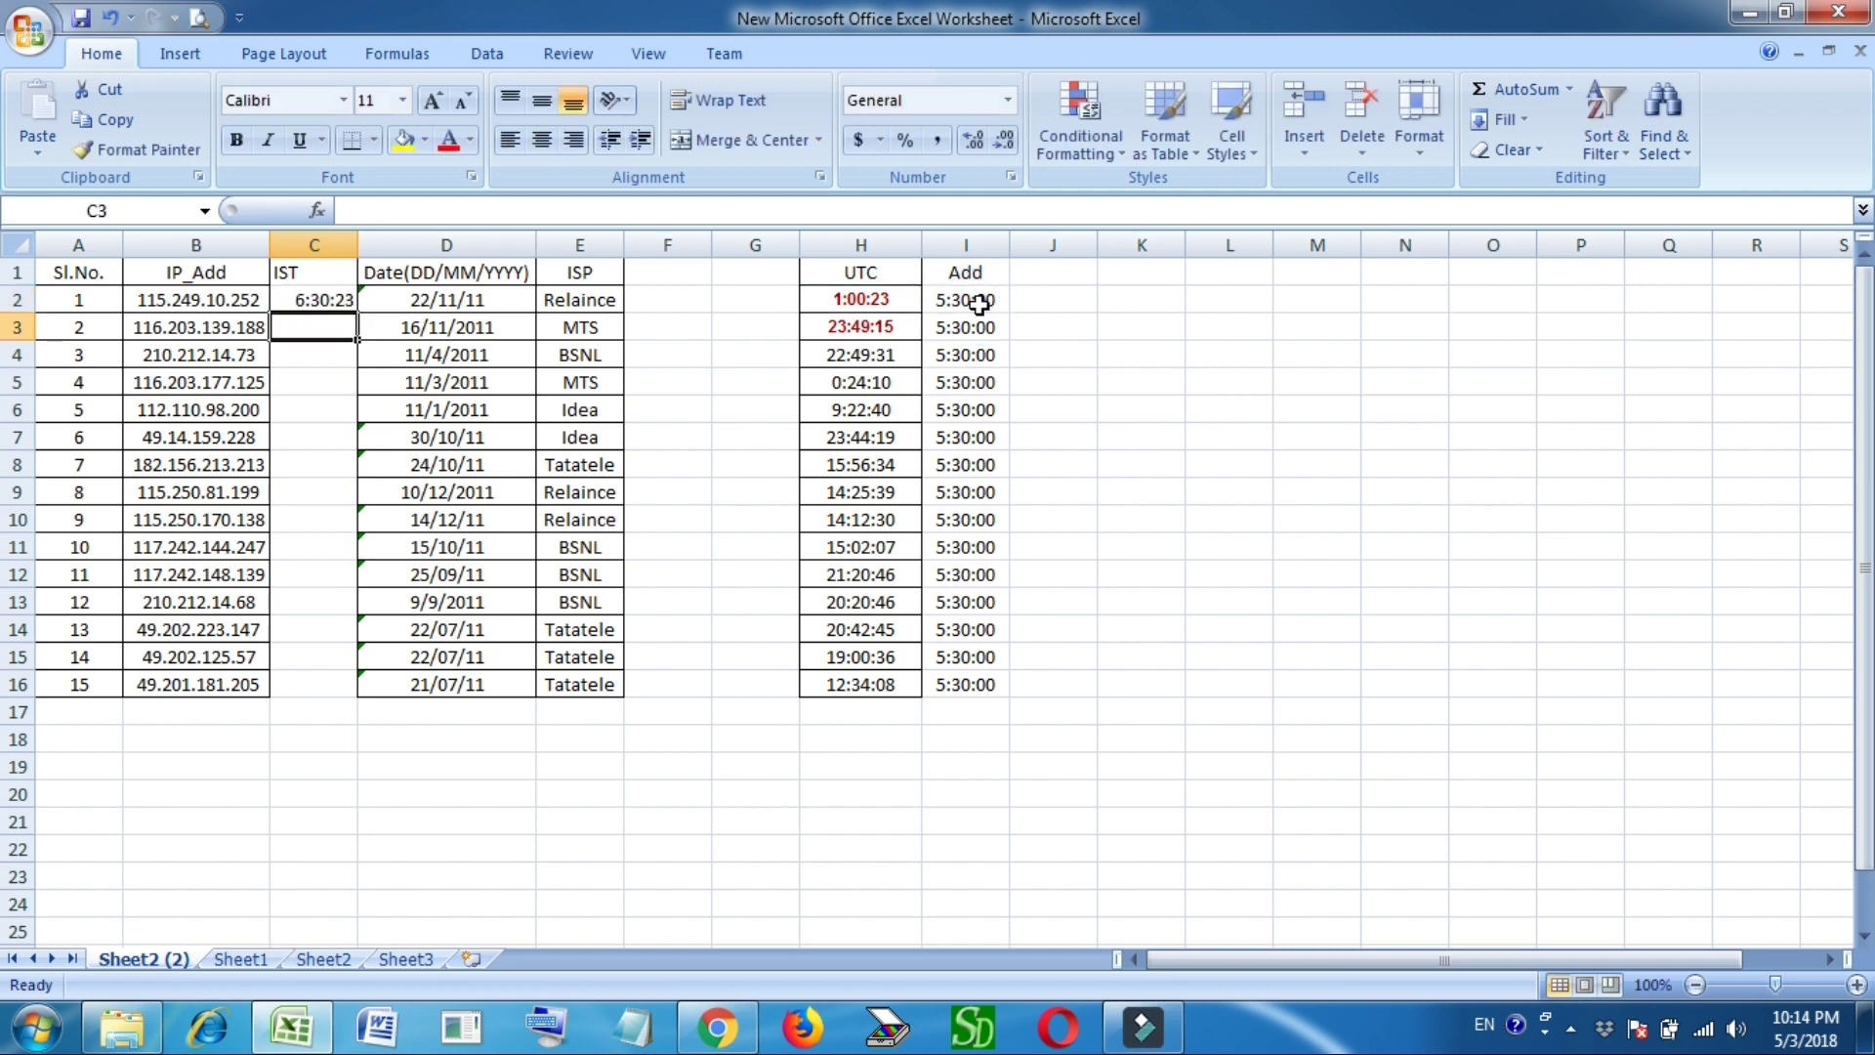
left_click(301, 301)
double_click(358, 312)
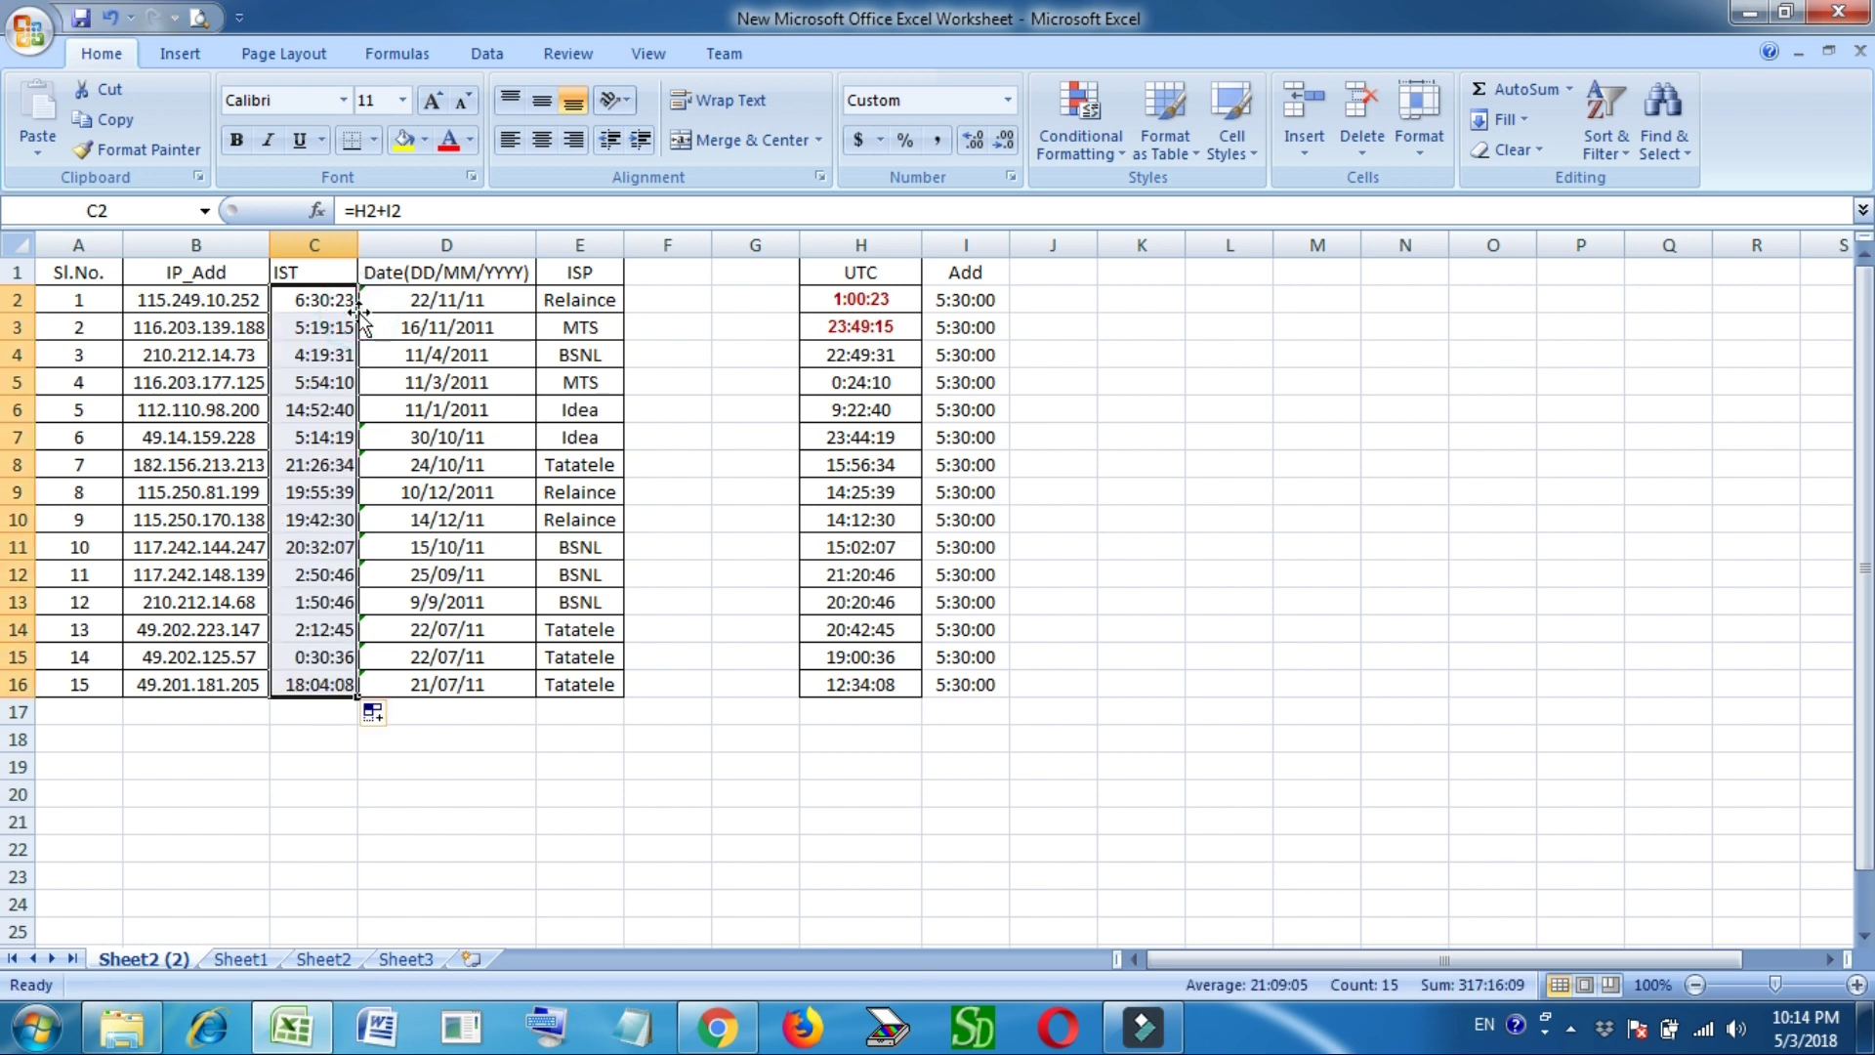
left_click(289, 408)
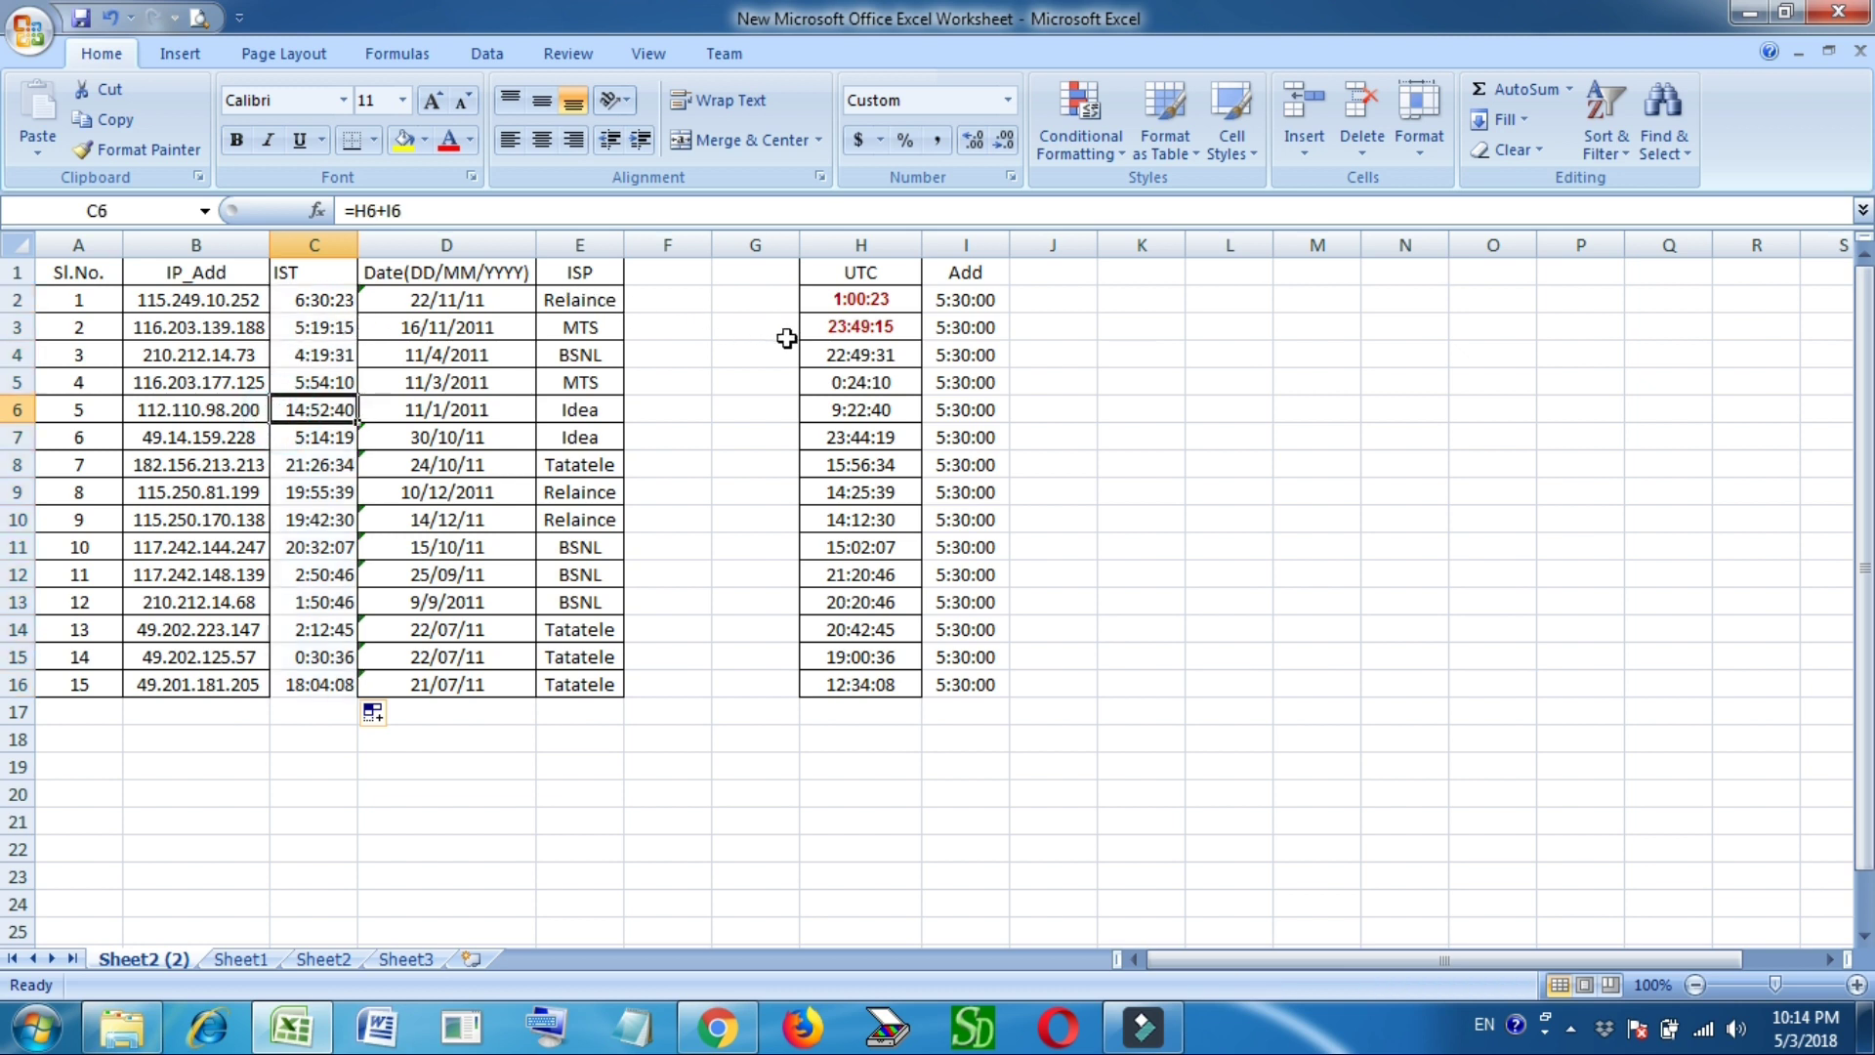
Change D3's day to 17, making it 17/11/2011.
left_click(844, 330)
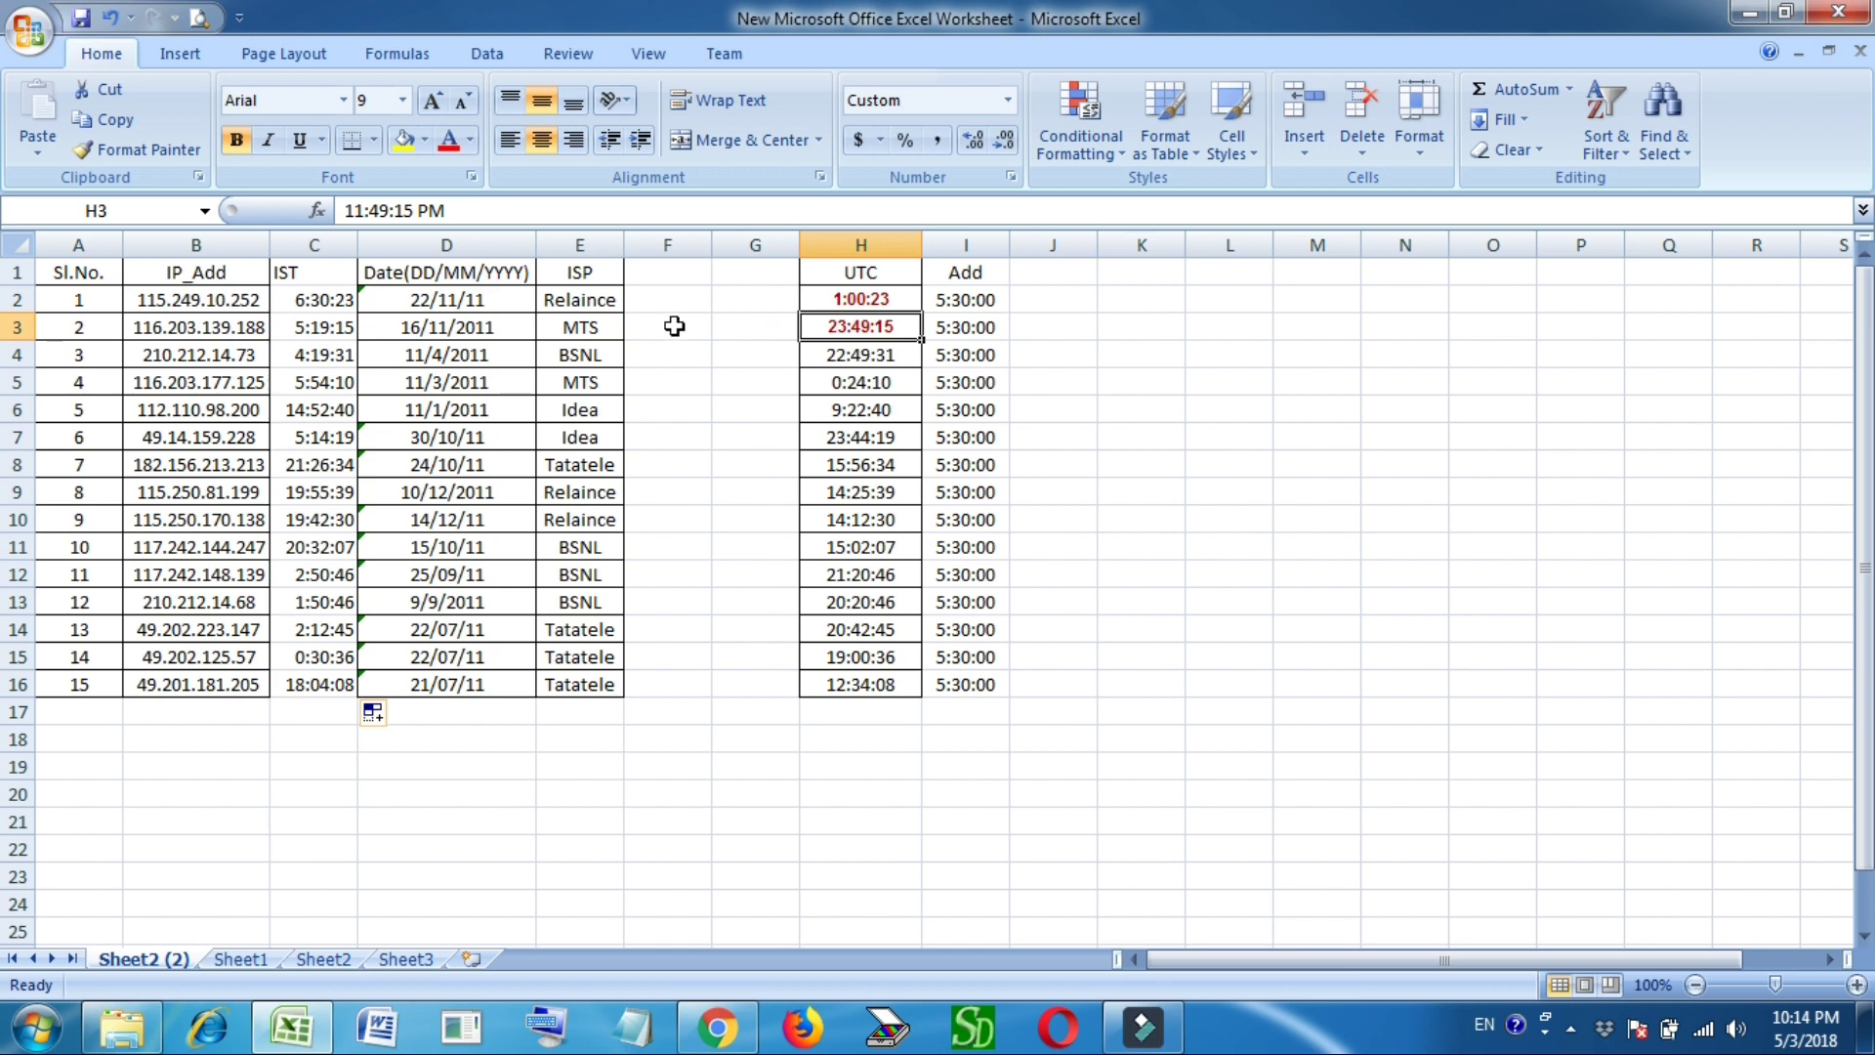
double_click(420, 327)
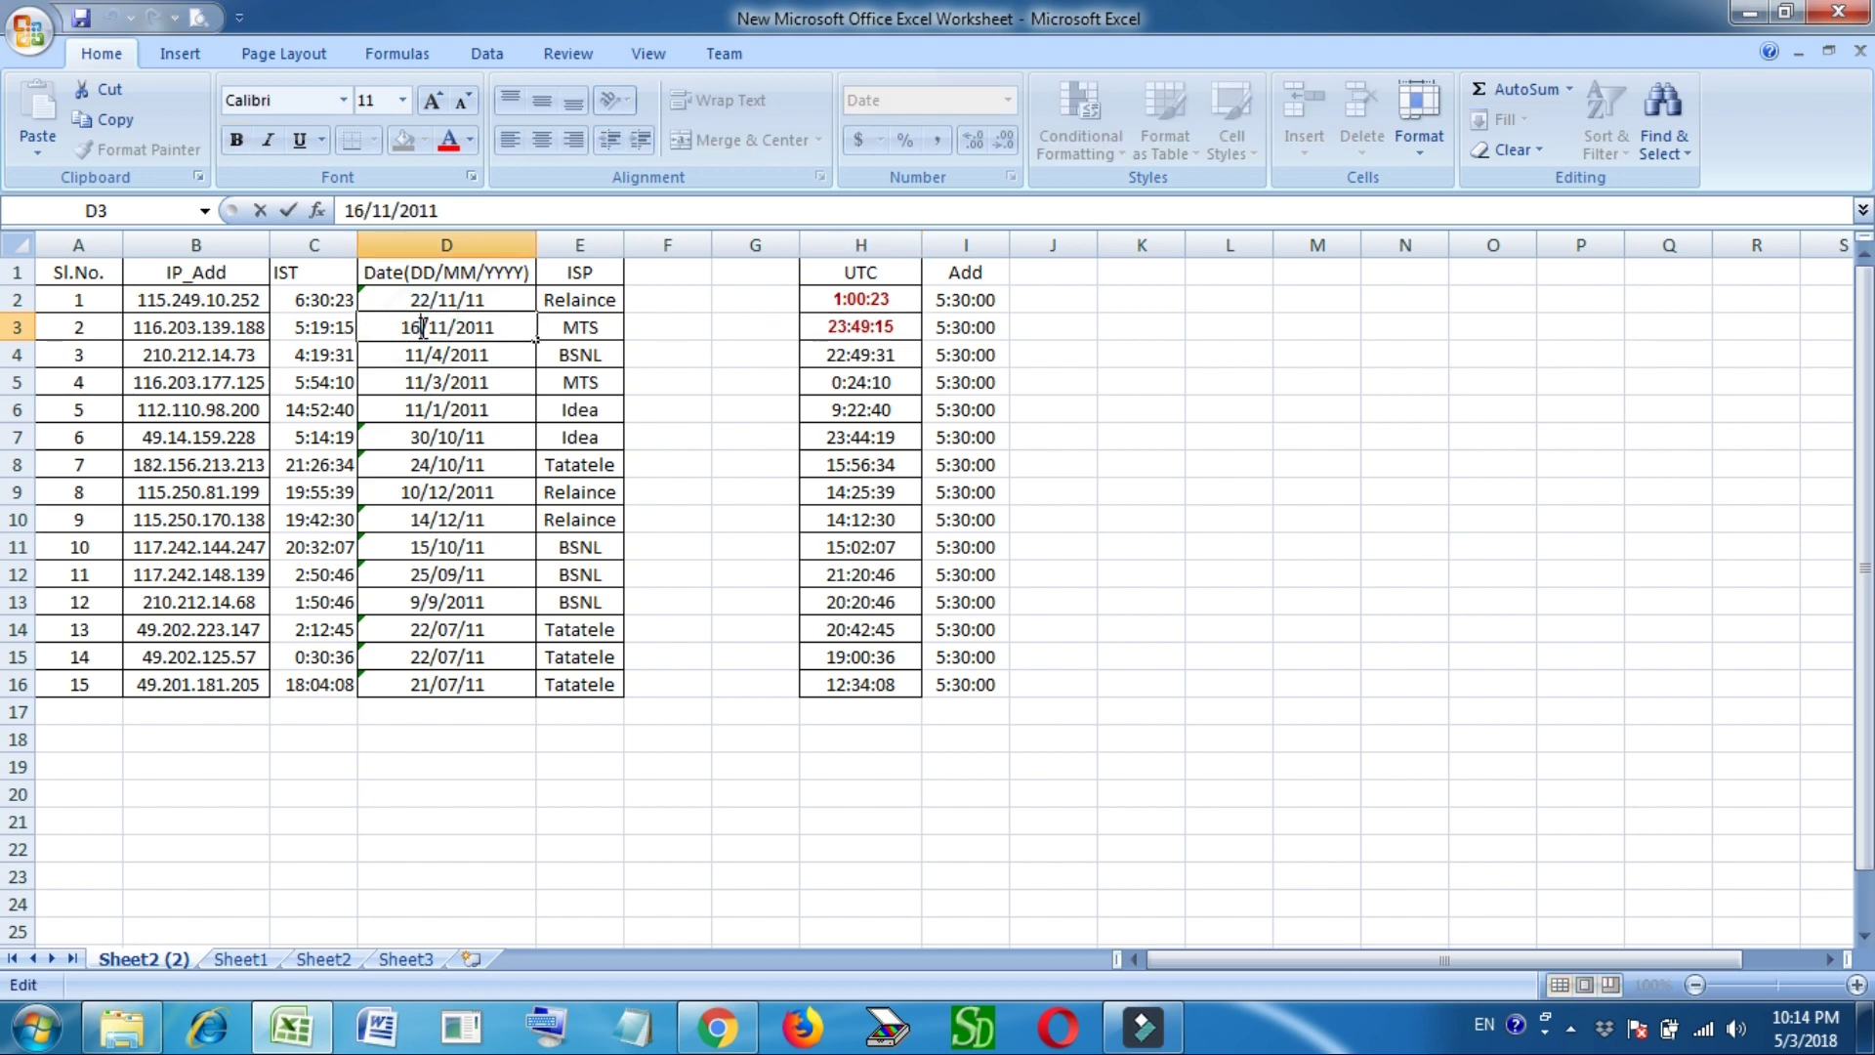
key("BackSpace")
type("7")
left_click(408, 352)
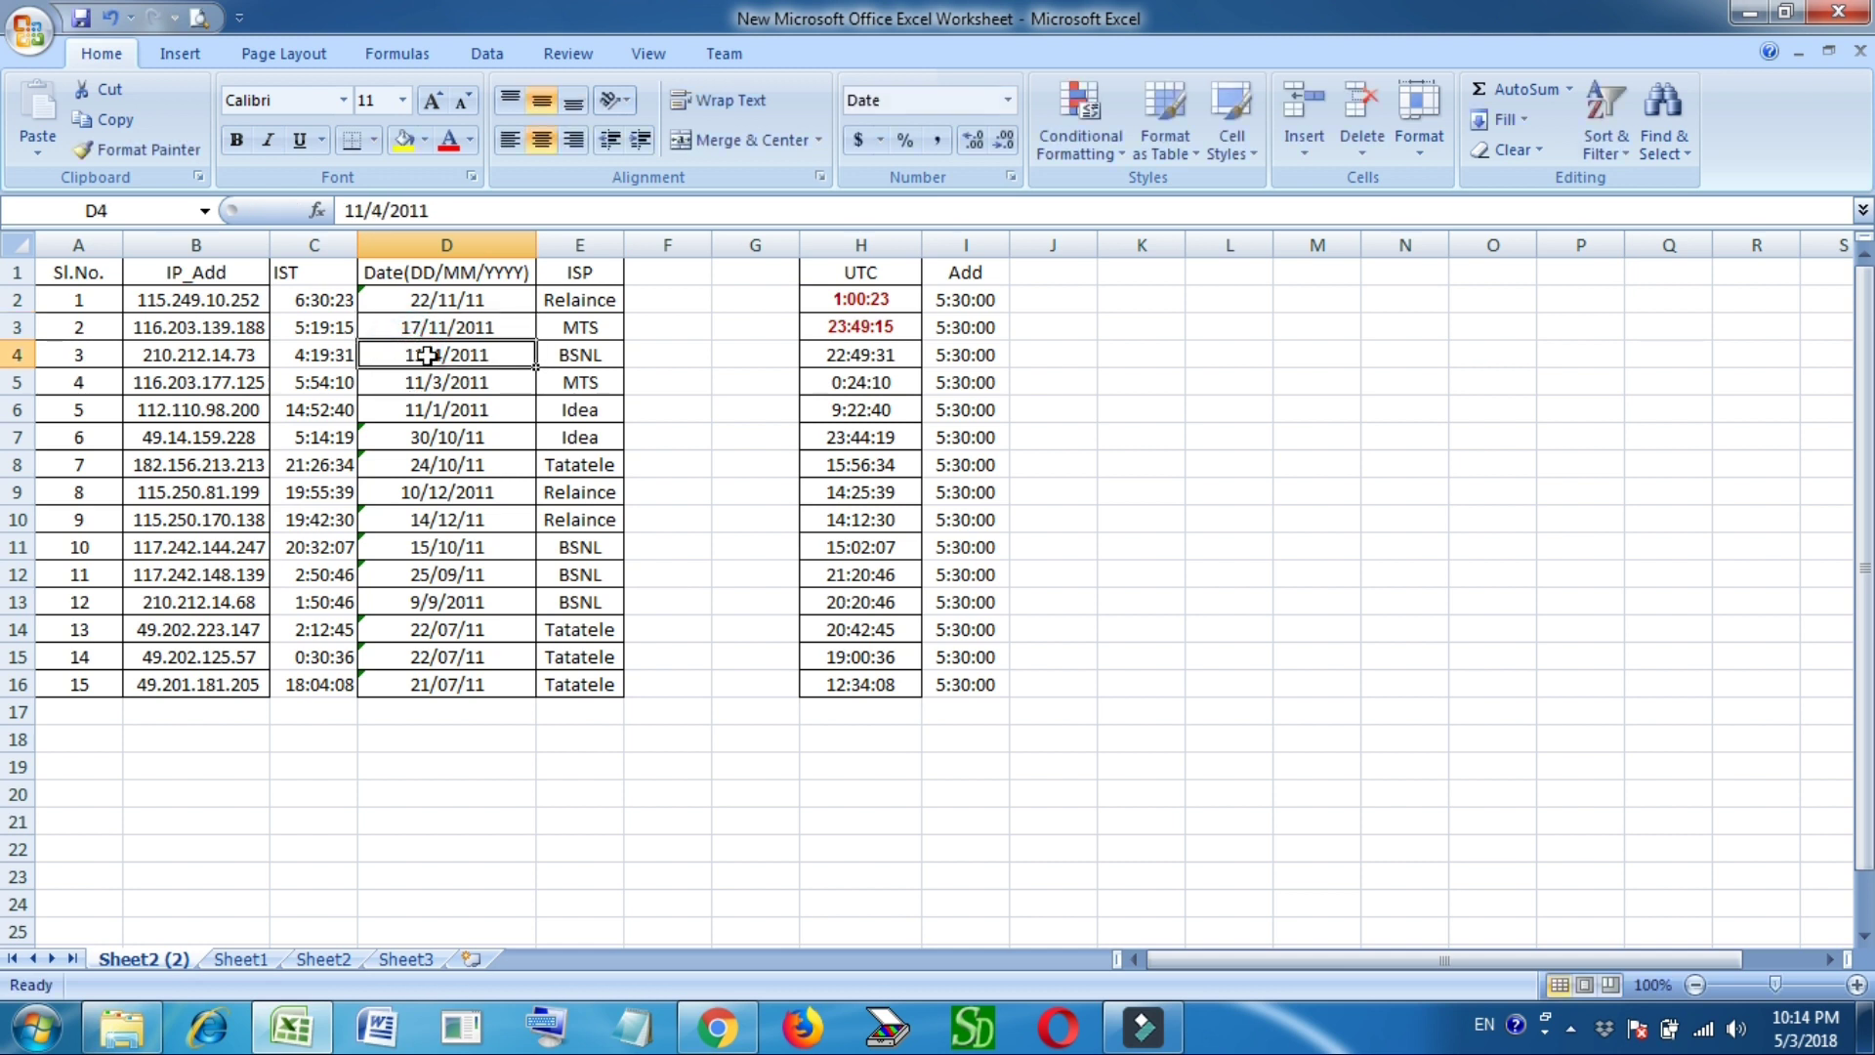
Correct D4 to 17/4/2011 and D7 to 31/10/11.
left_click(426, 355)
double_click(426, 355)
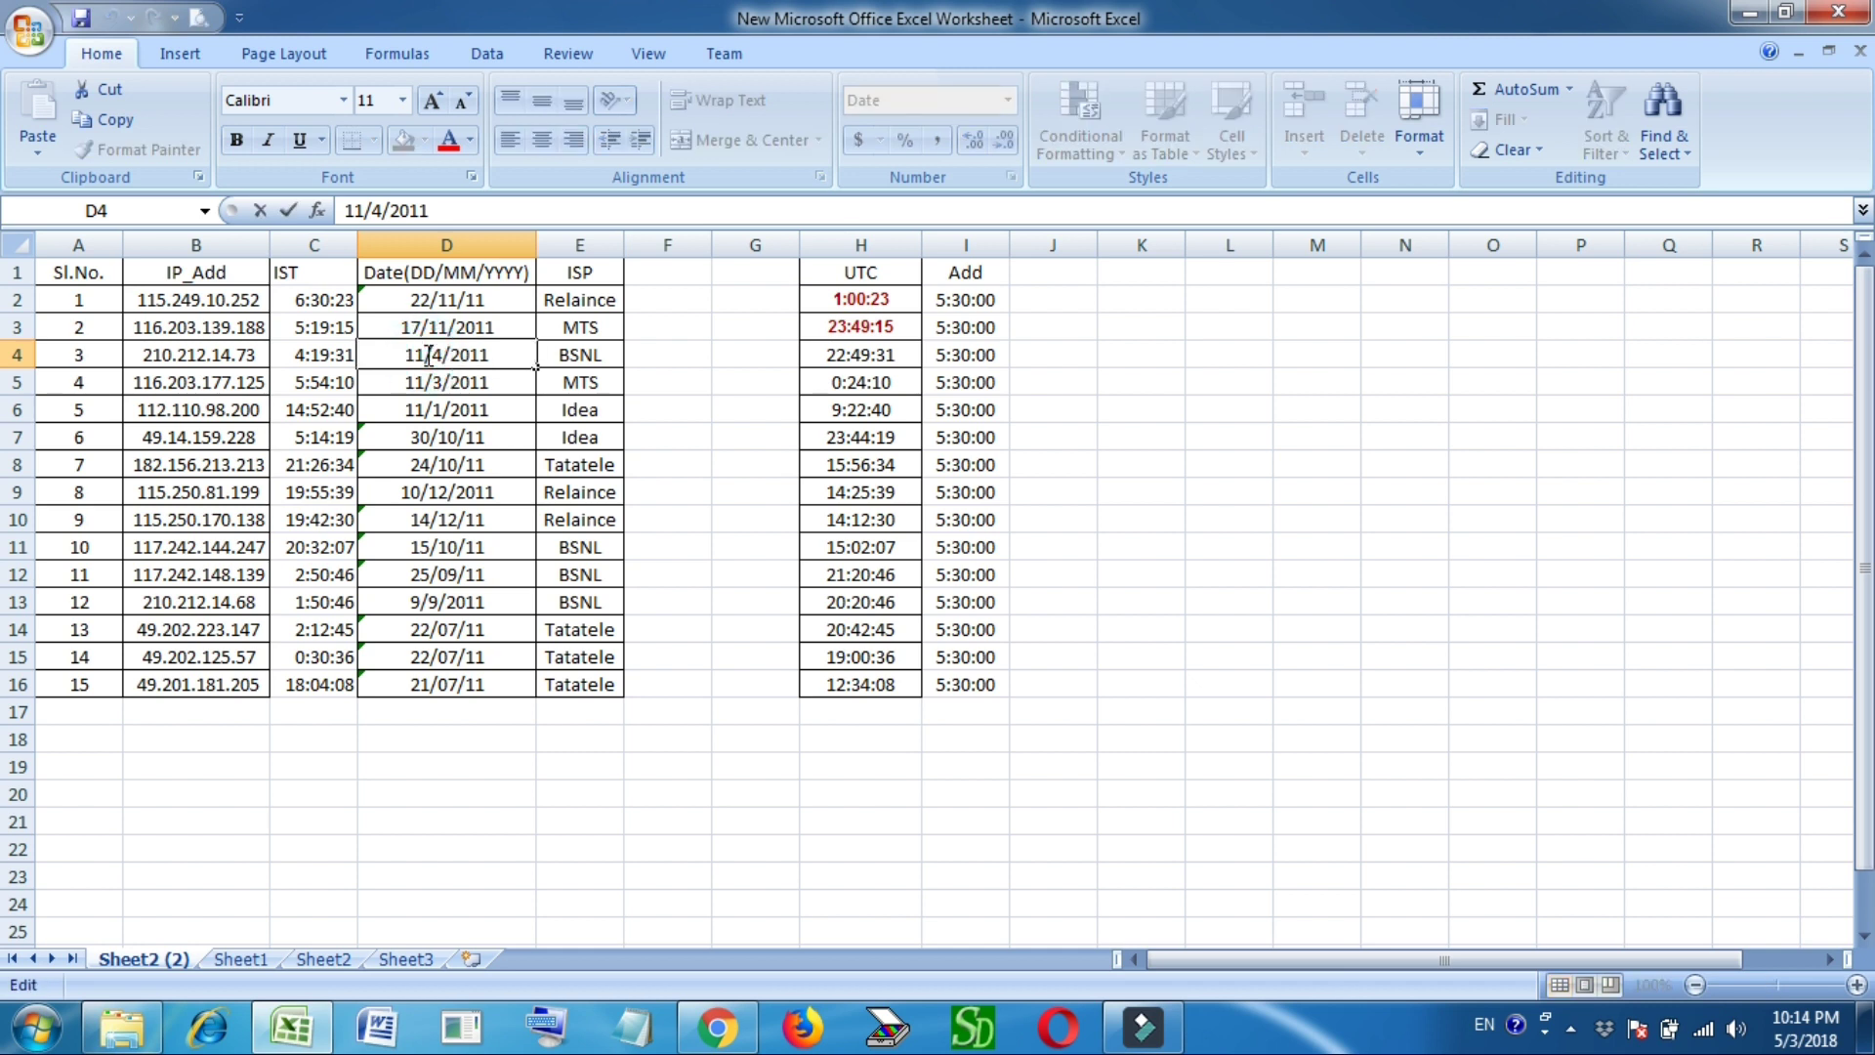
key("BackSpace")
type("7")
double_click(430, 436)
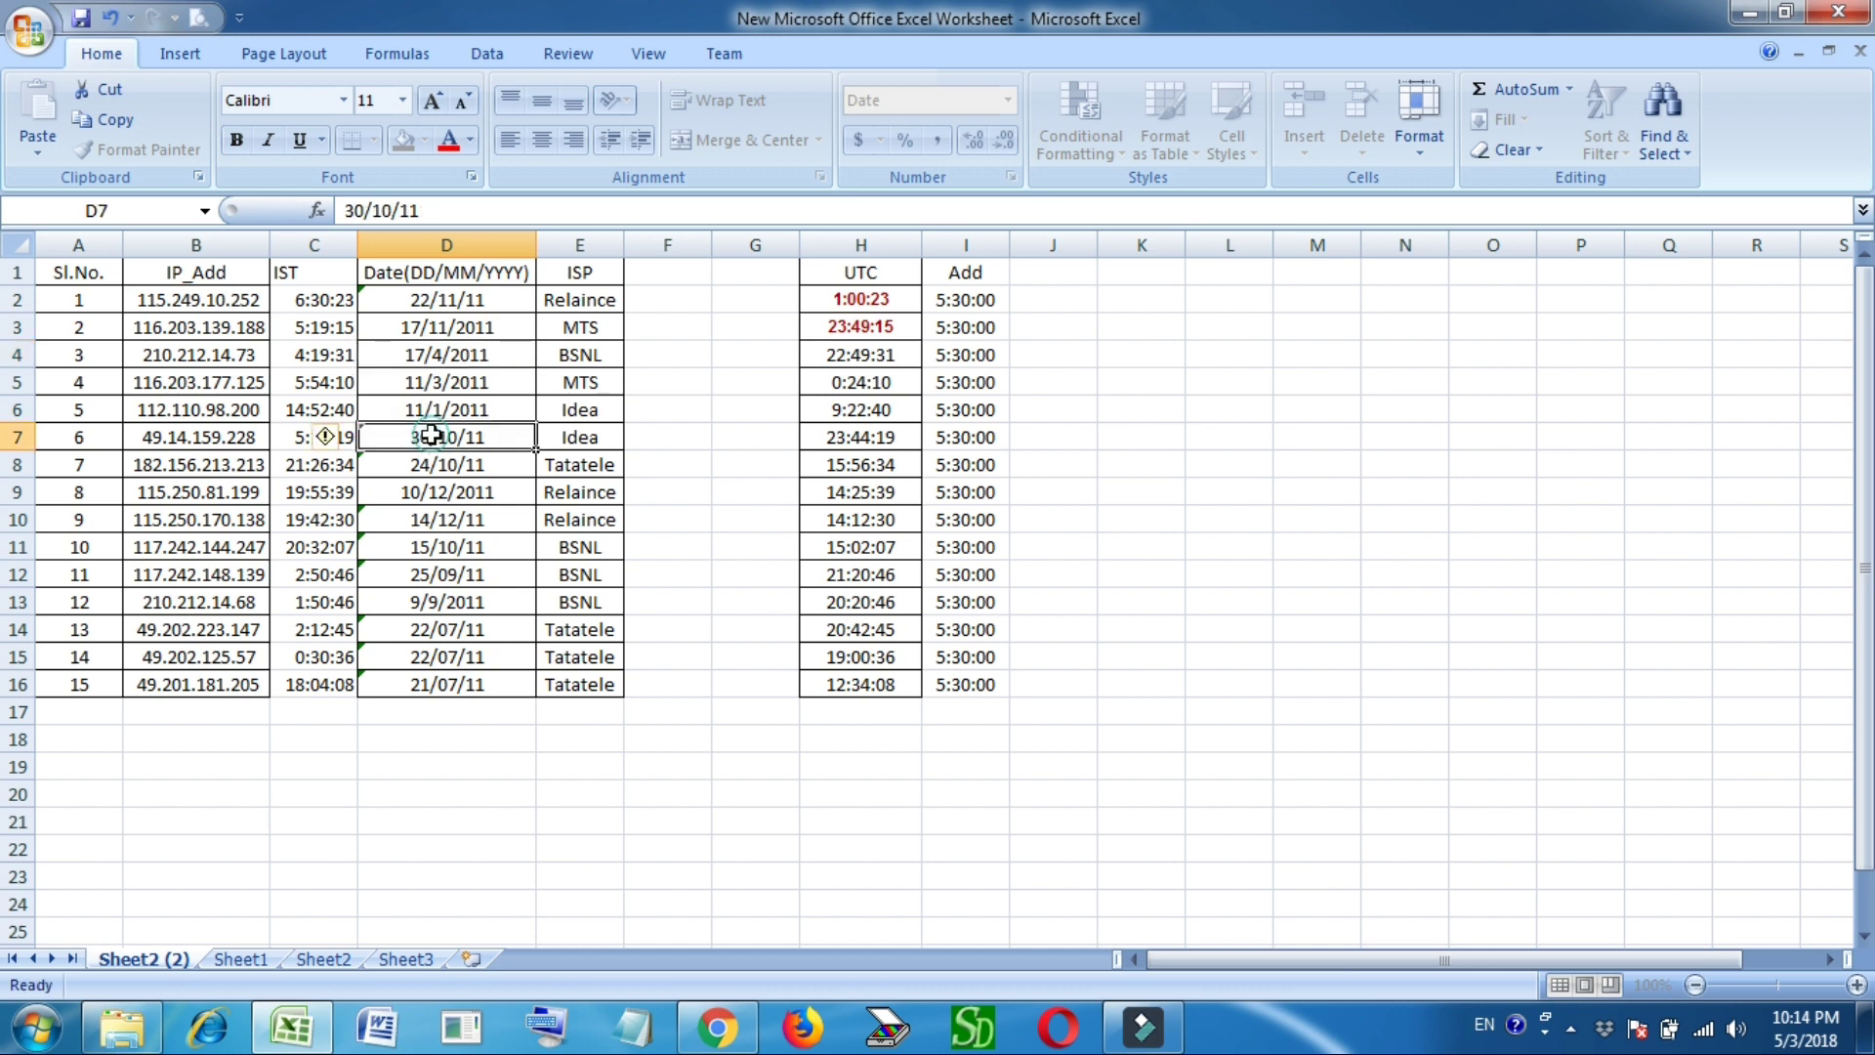
key("BackSpace")
type("1")
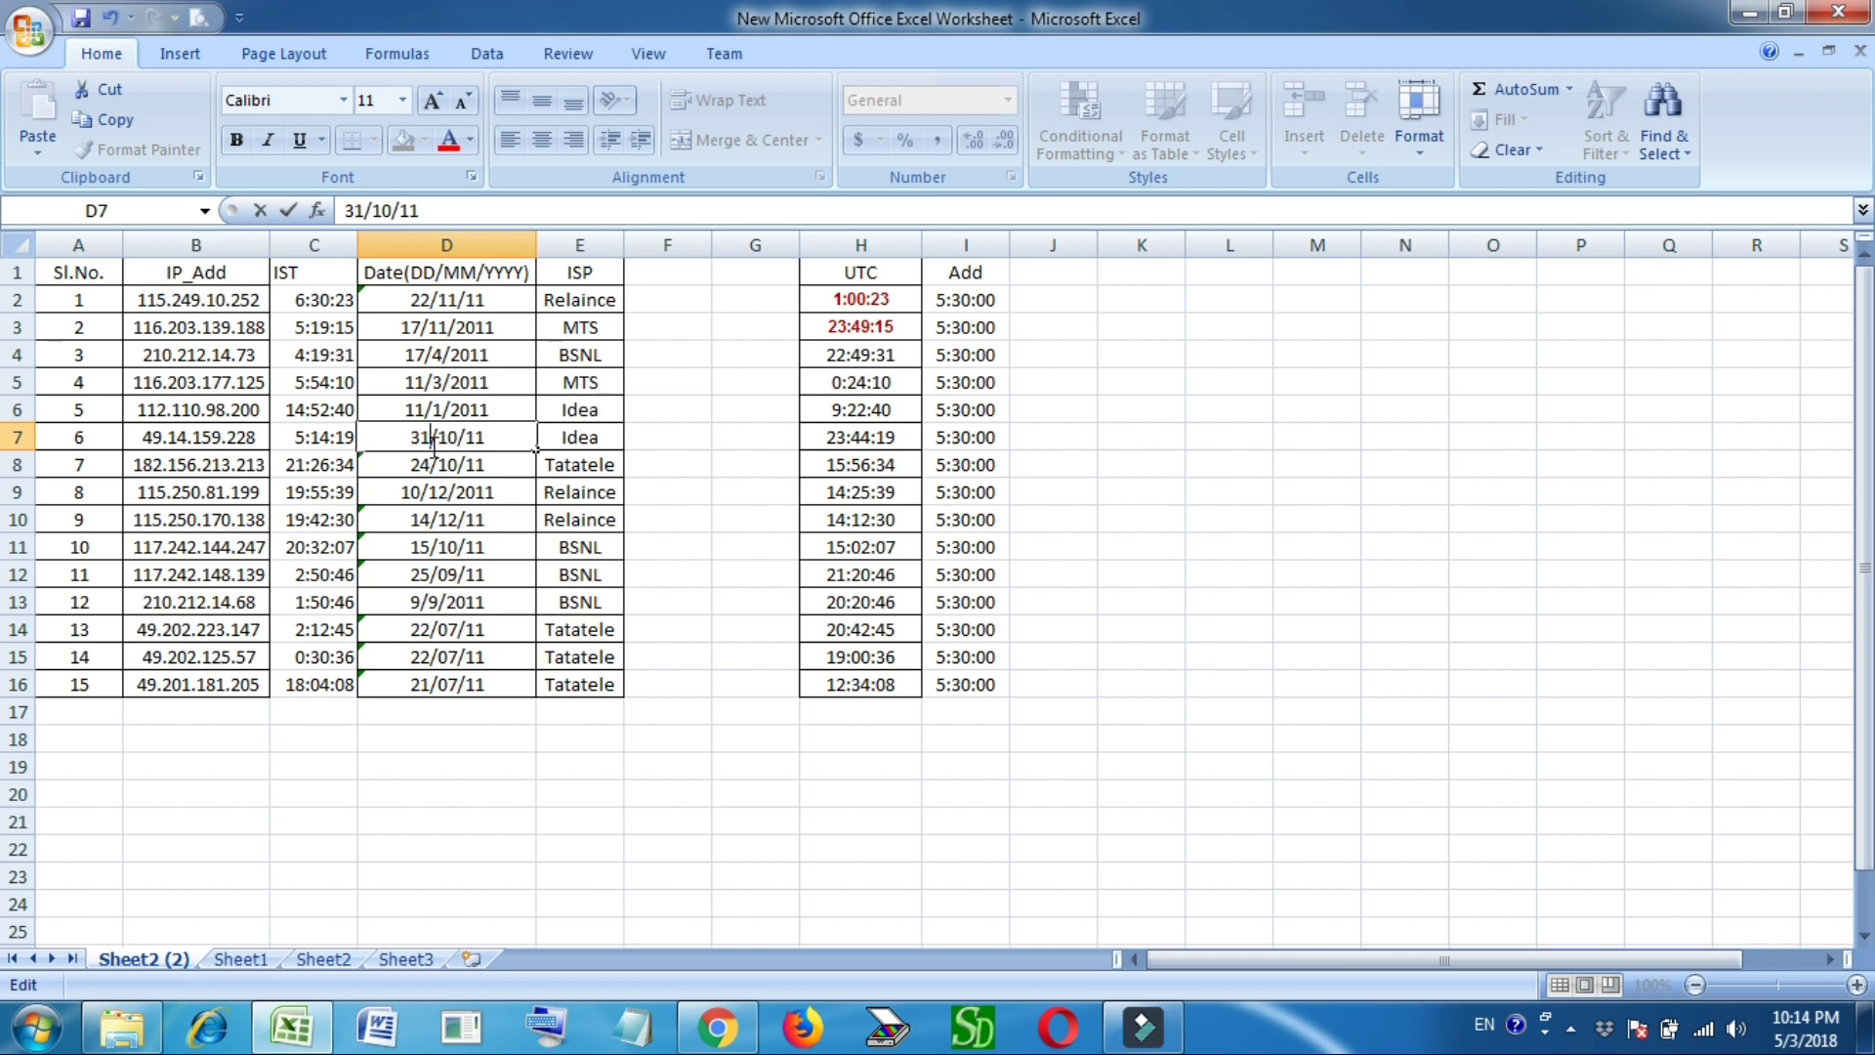
key("ctrl+Return")
Advance the day in D12 to 26/9/2011 and in D13 to 10/9/2011.
double_click(433, 574)
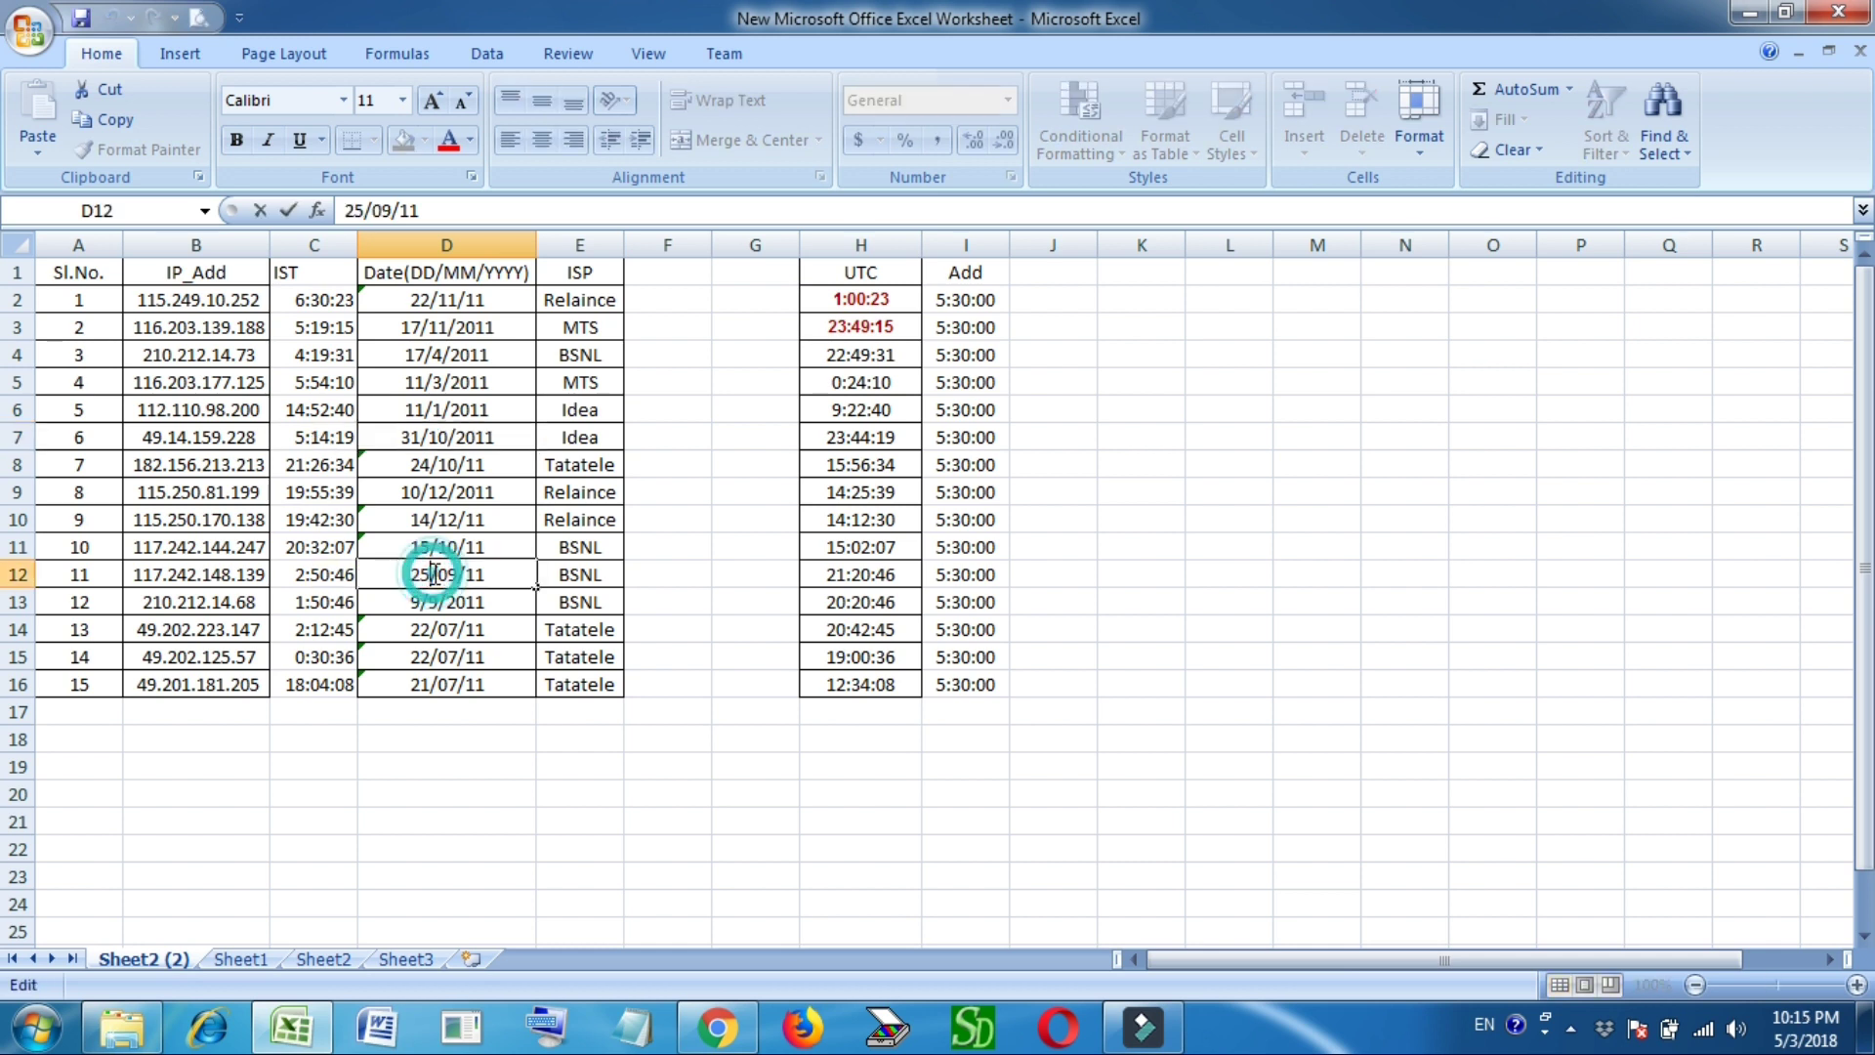
key("BackSpace")
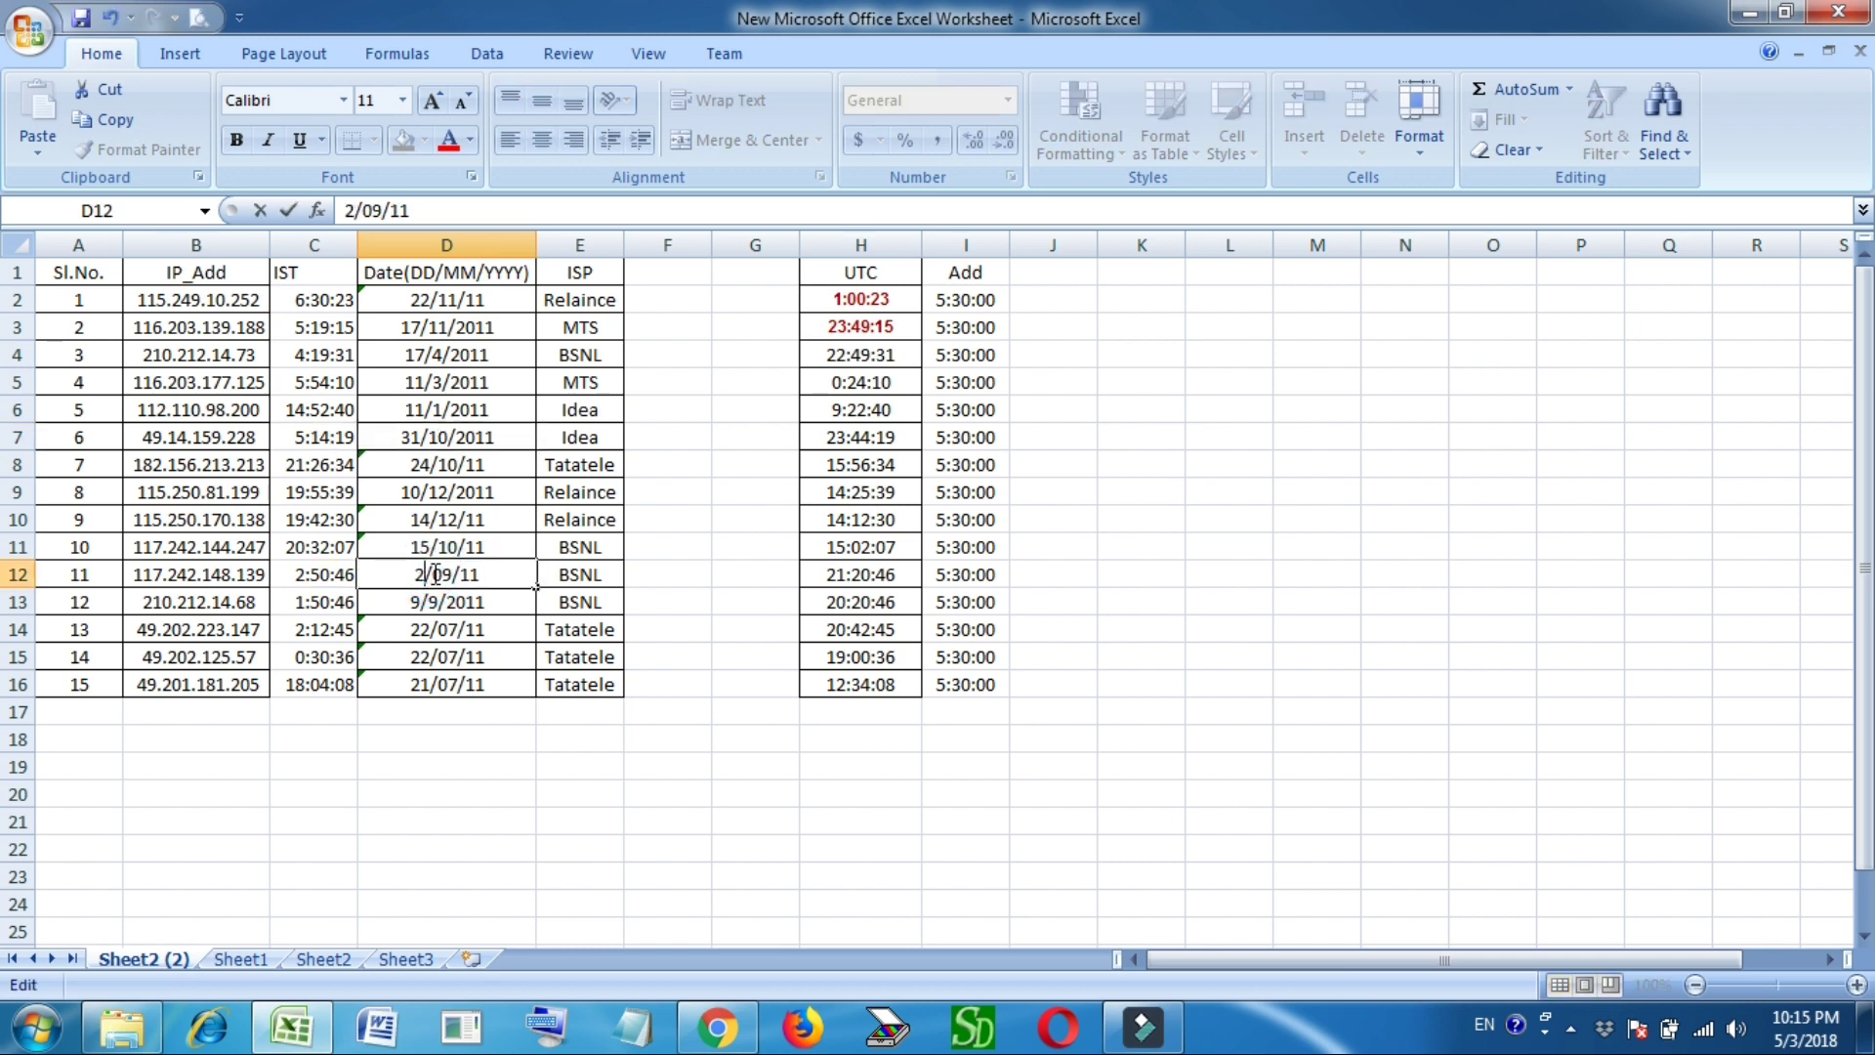
type("6")
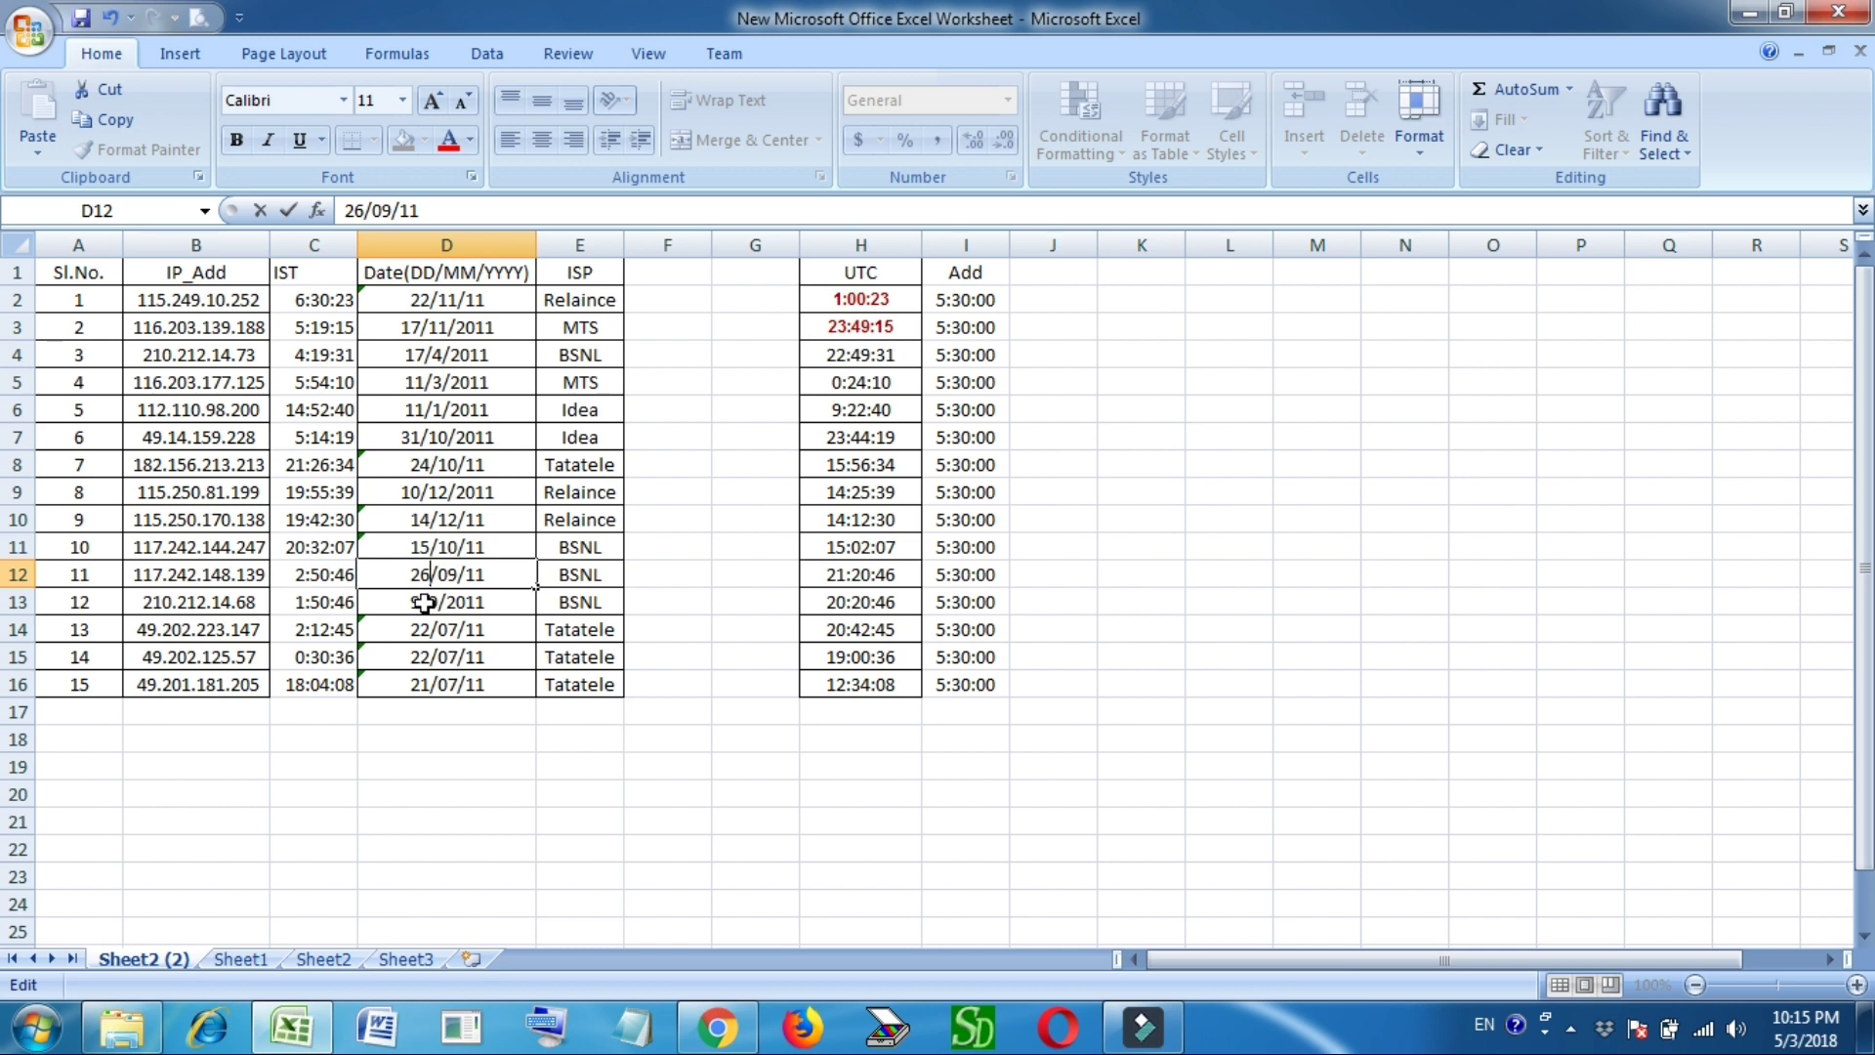
double_click(424, 603)
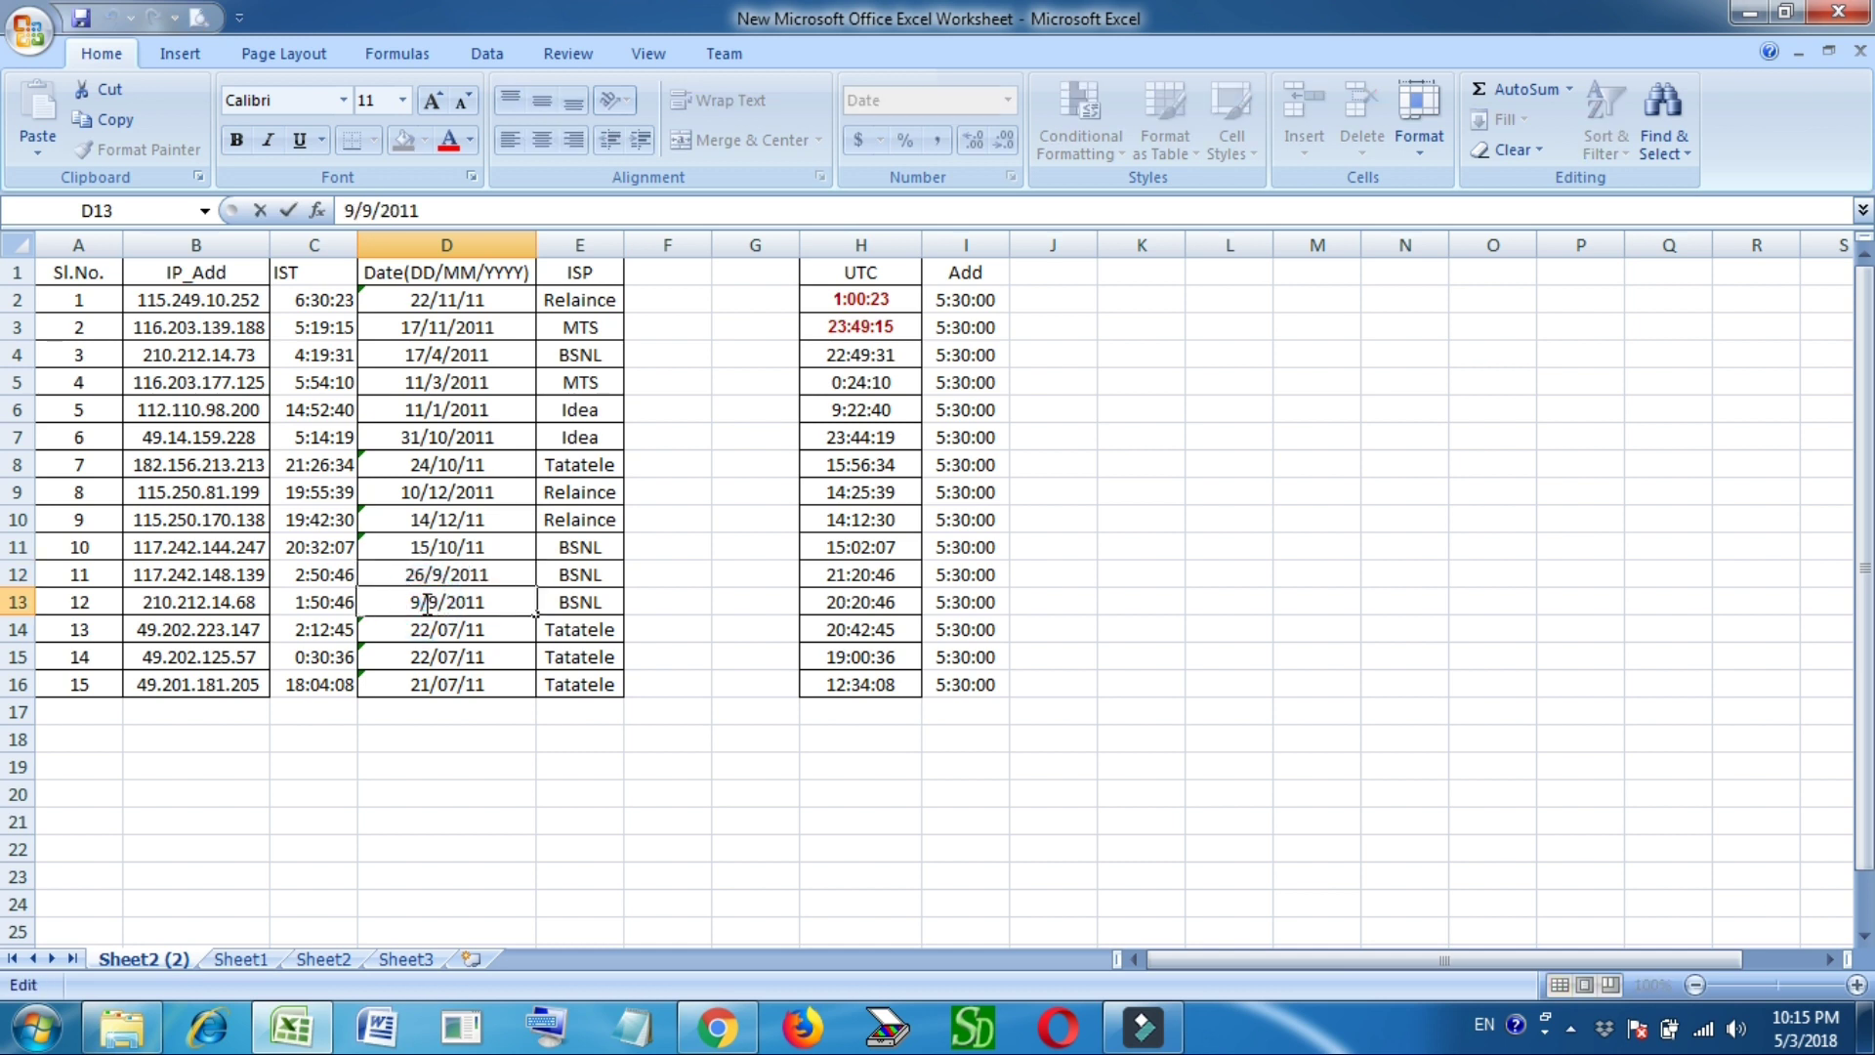
key("BackSpace")
type("1")
type("0")
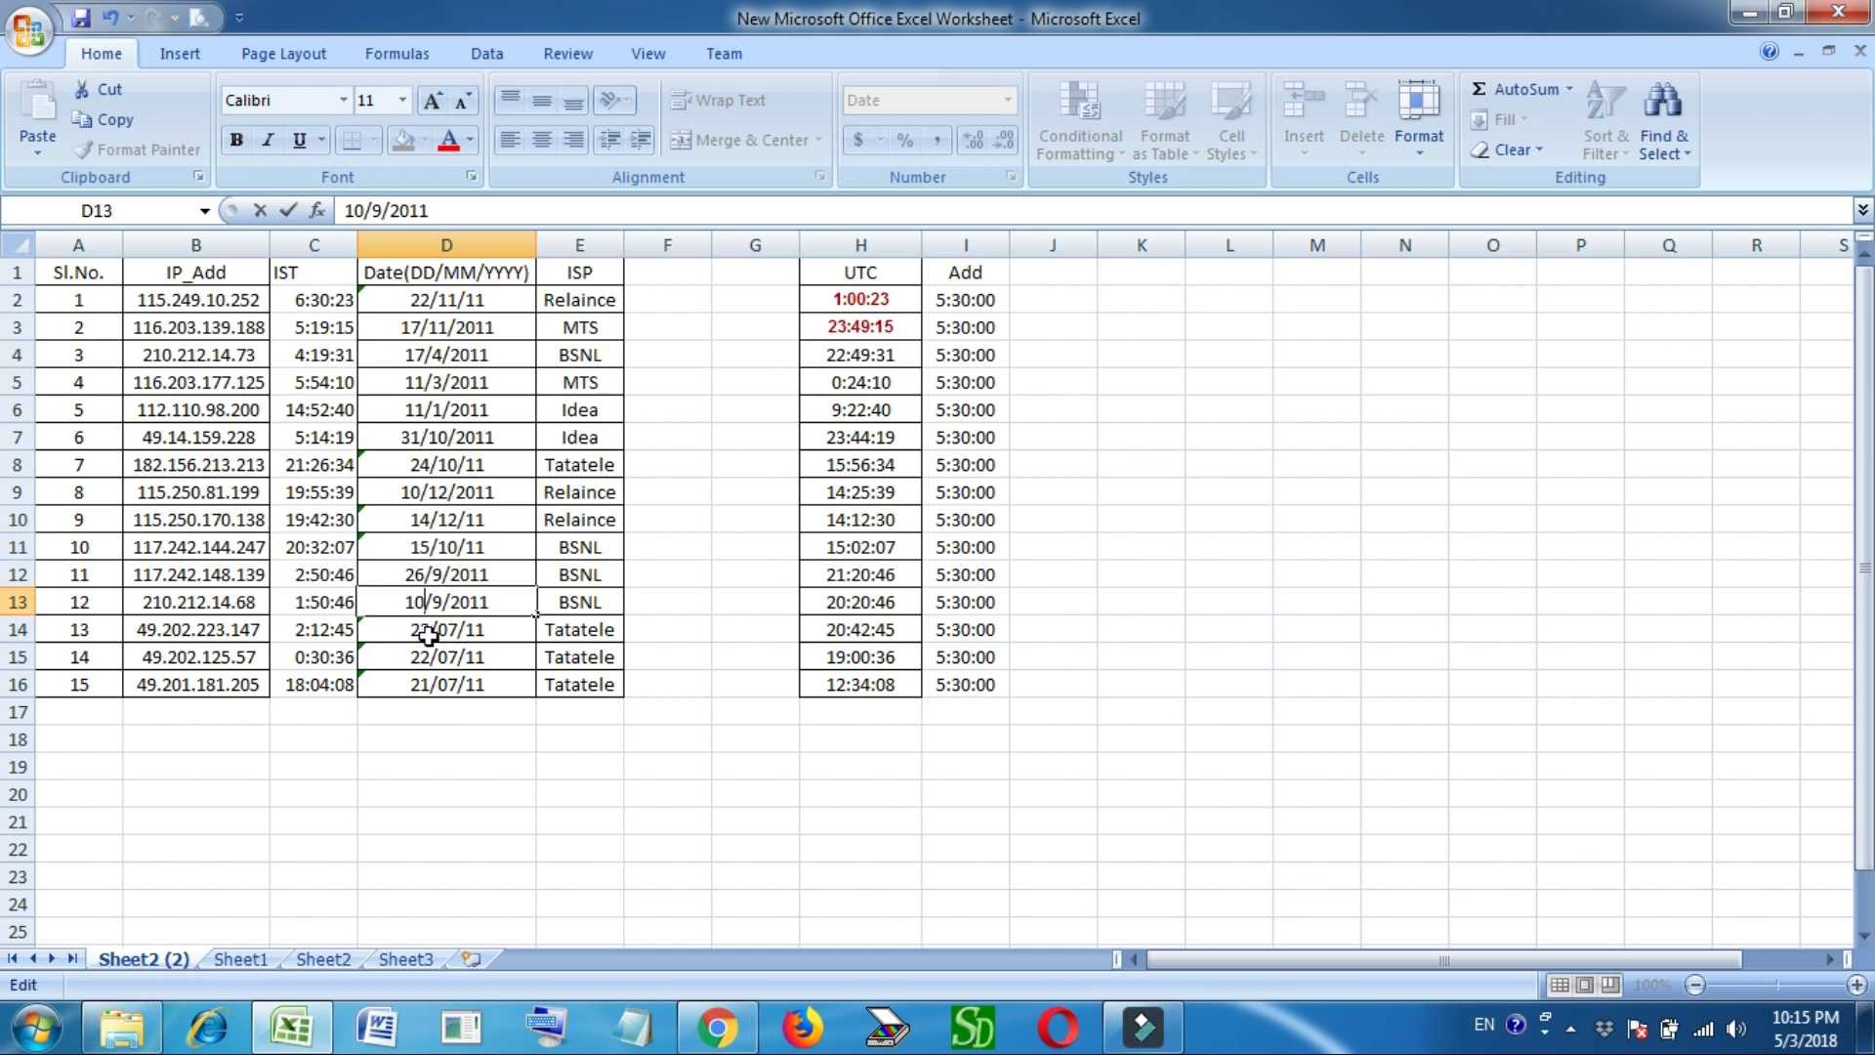
Change the day to 23 in D14 and D15, giving 23/7/2011 and 23/07/11.
left_click(428, 636)
double_click(431, 632)
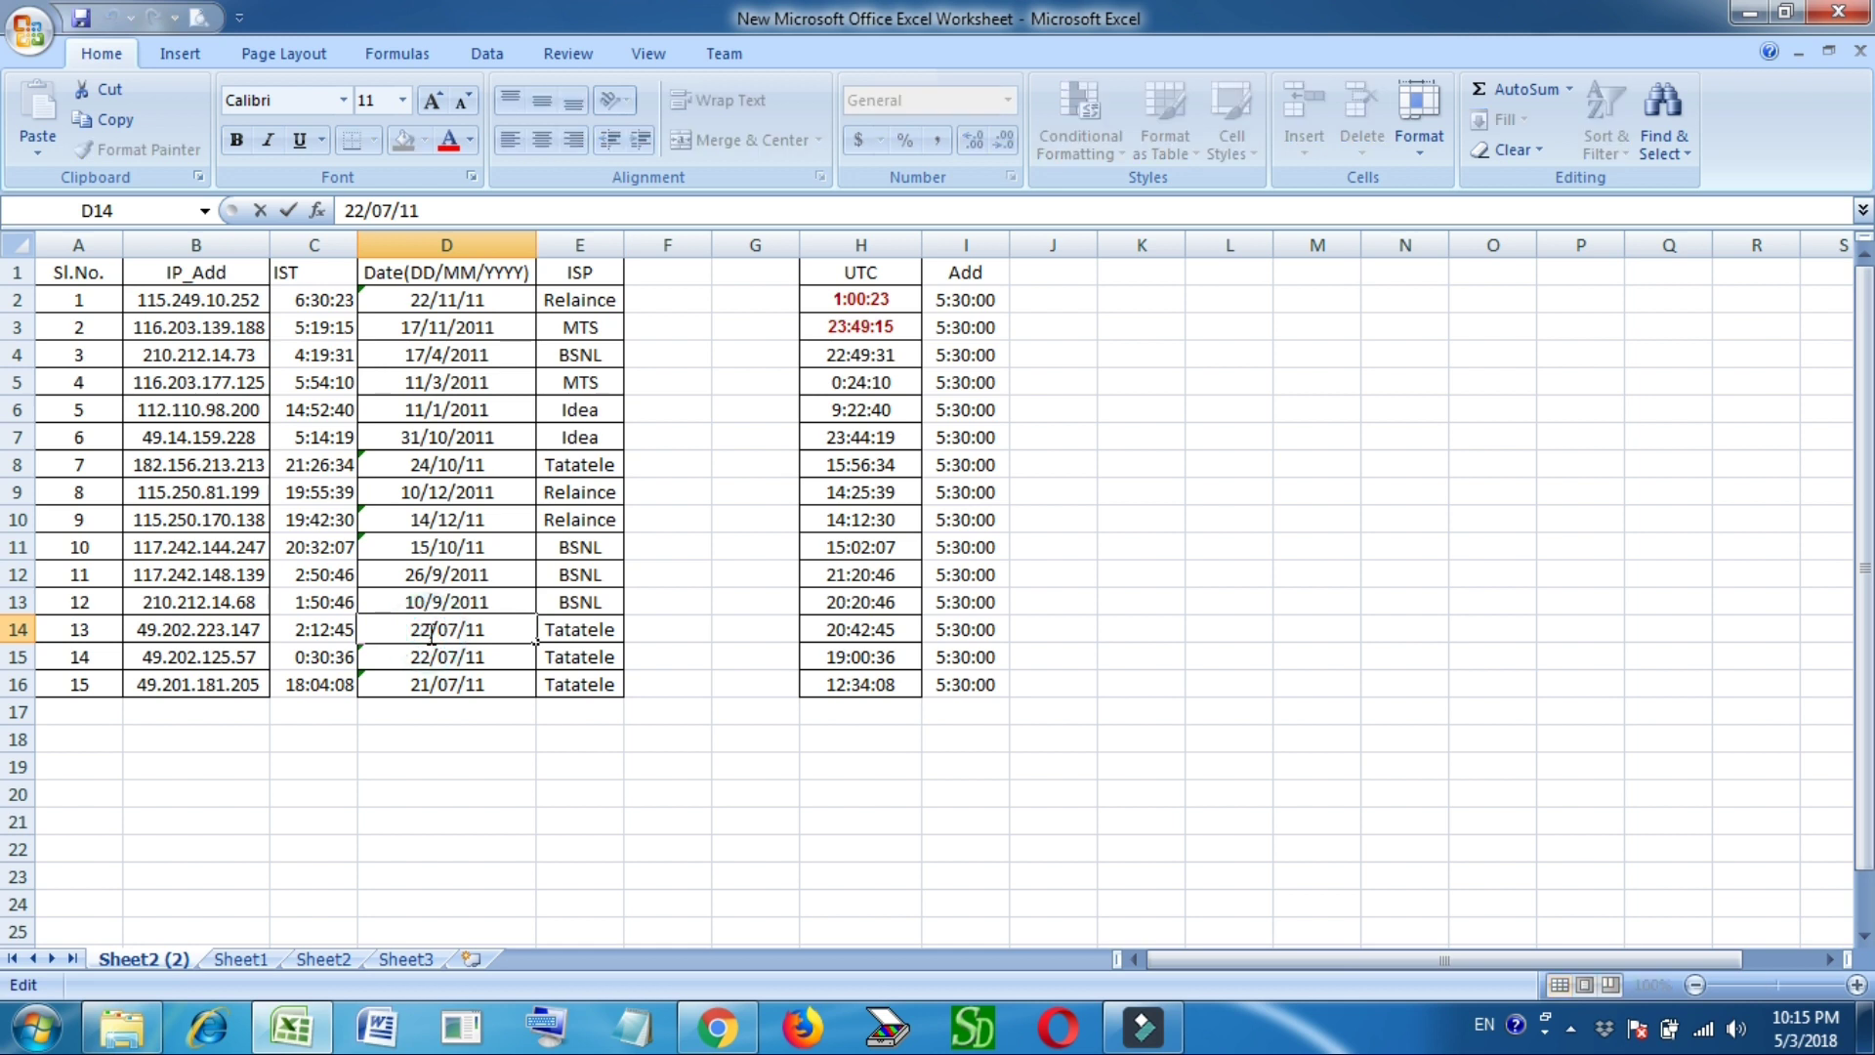
key("BackSpace")
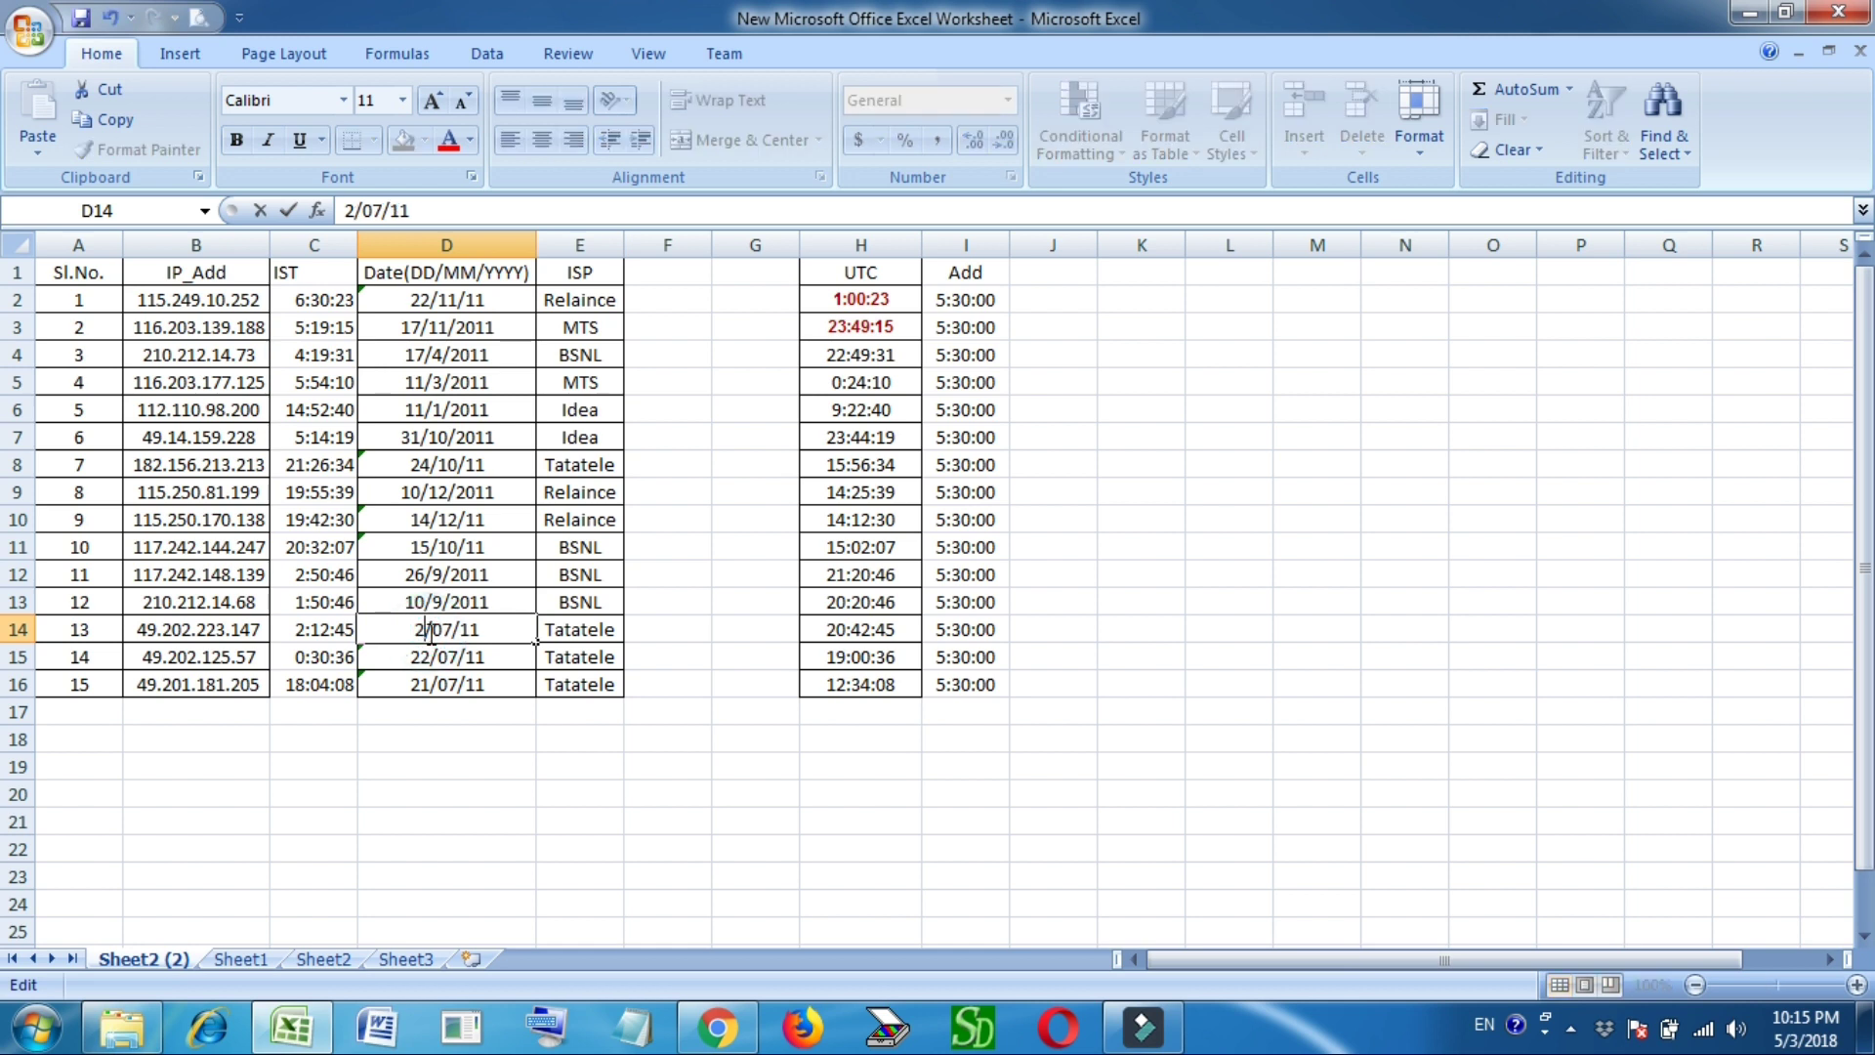
type("3")
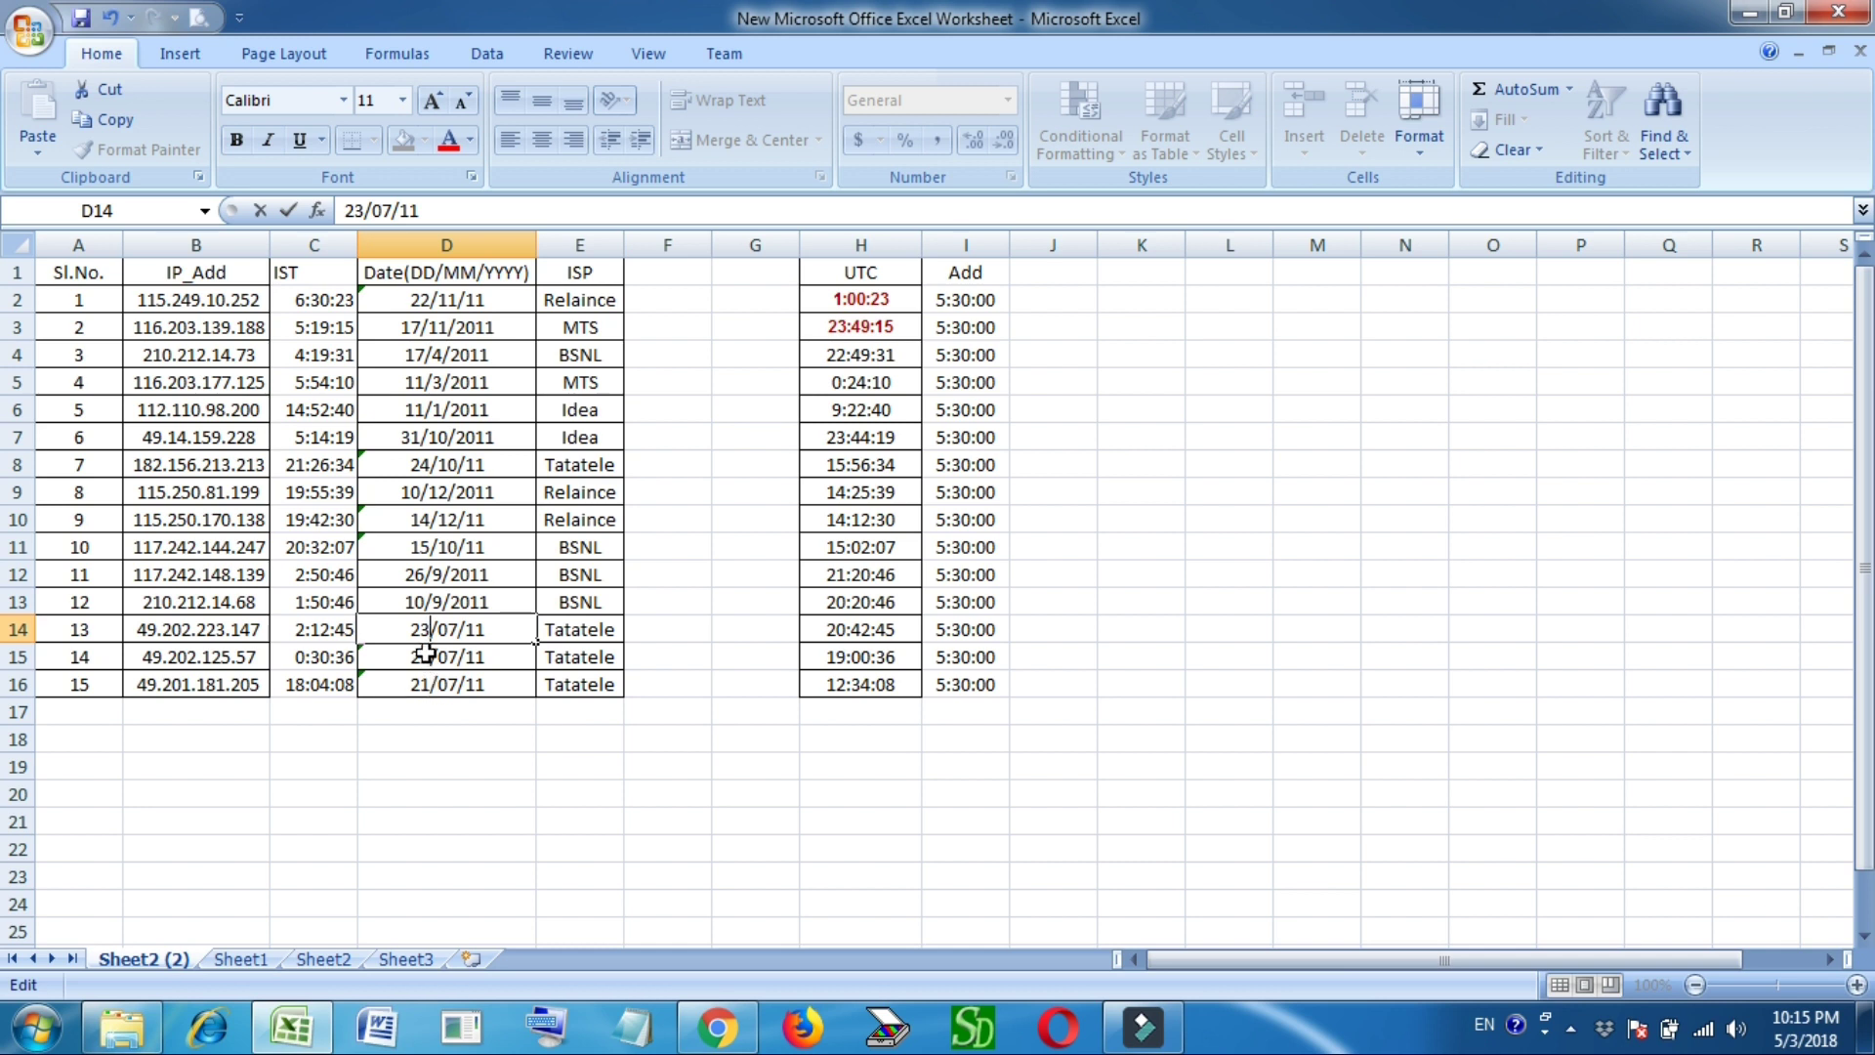
double_click(426, 654)
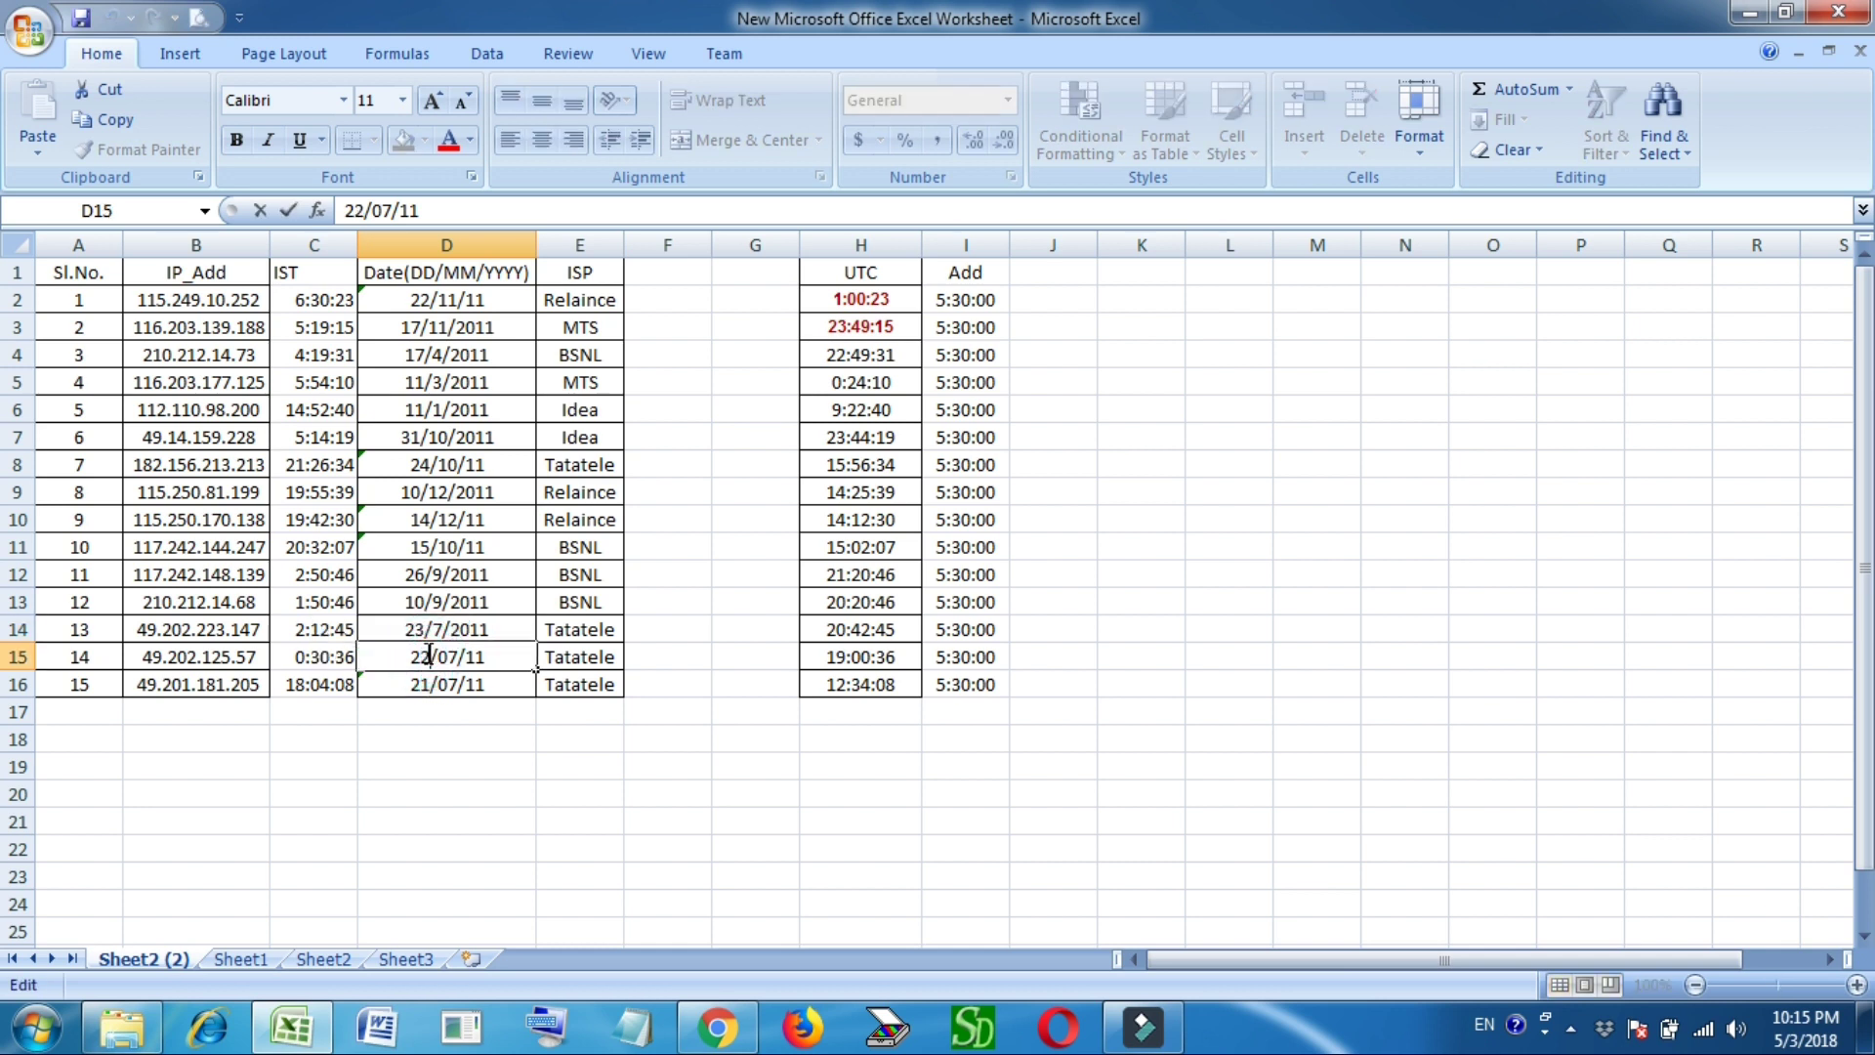
key("BackSpace")
type("3")
Apply All Borders to A1:E16 and center-align its contents.
left_click(107, 271)
left_click_drag(108, 271, 473, 598)
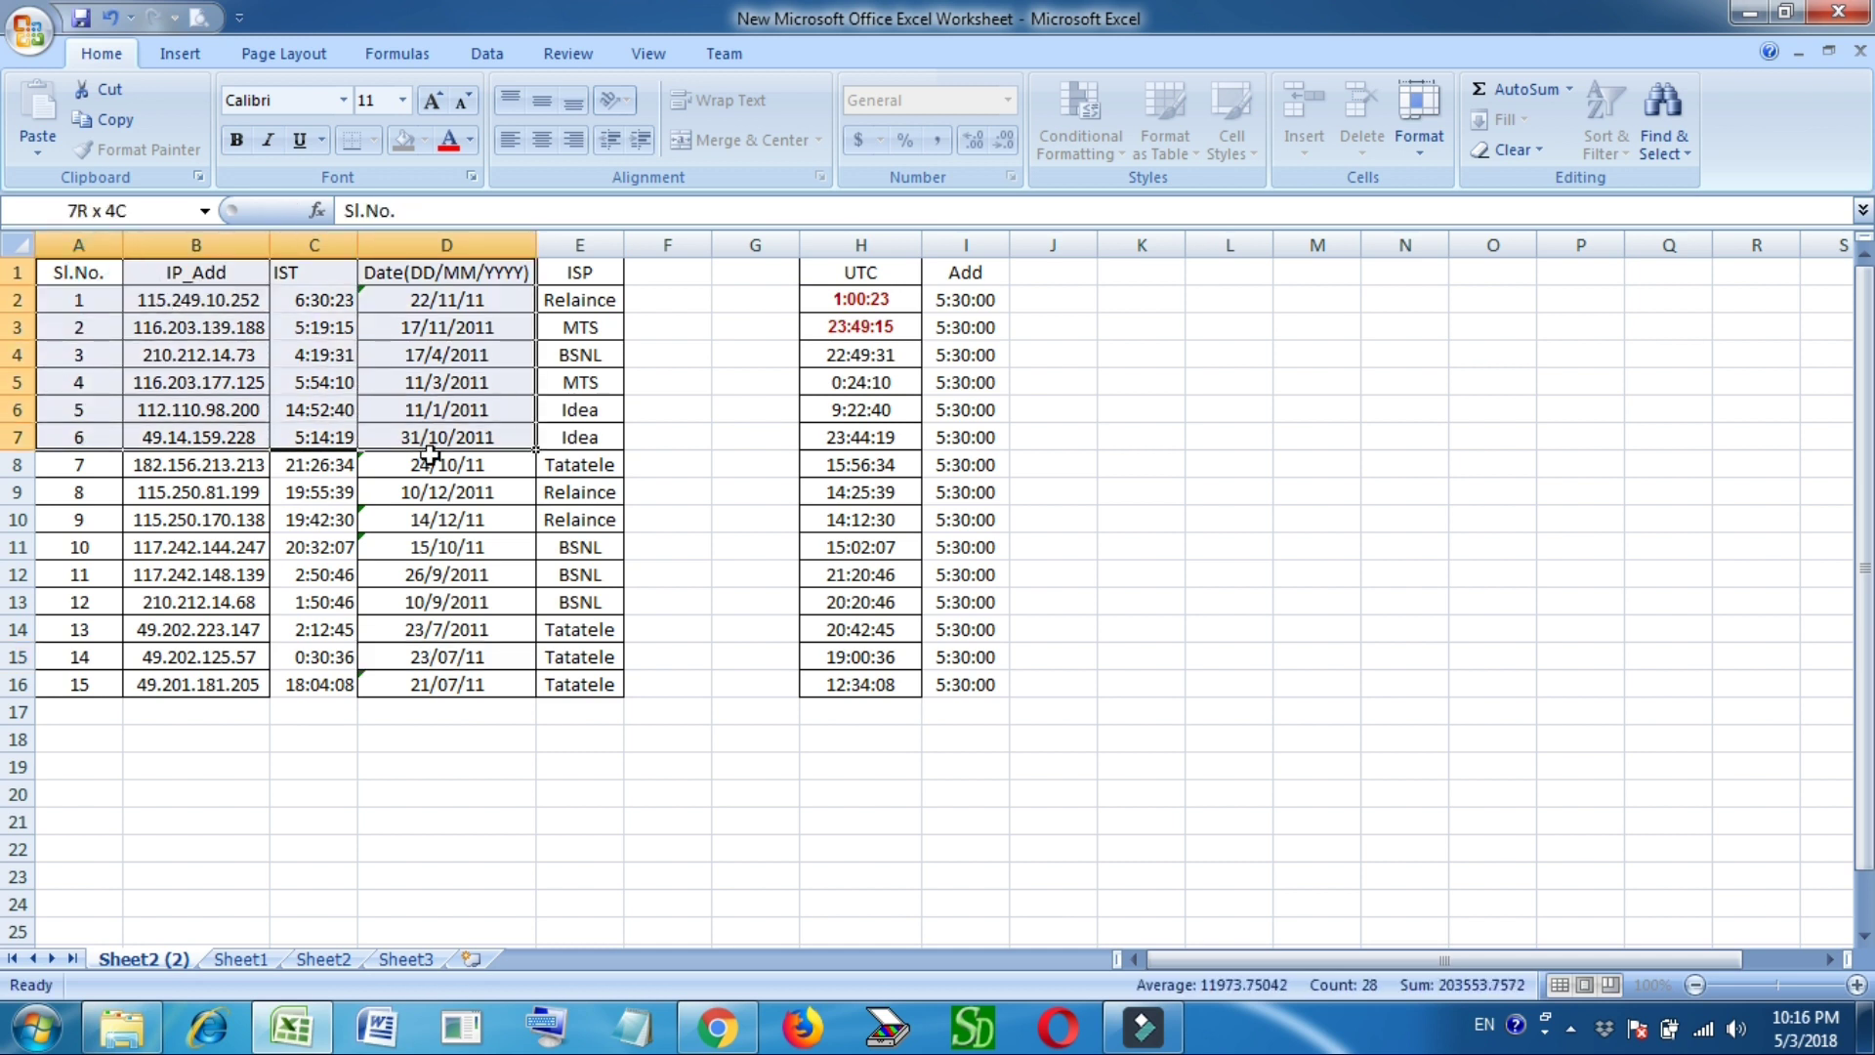
left_click_drag(472, 598, 547, 689)
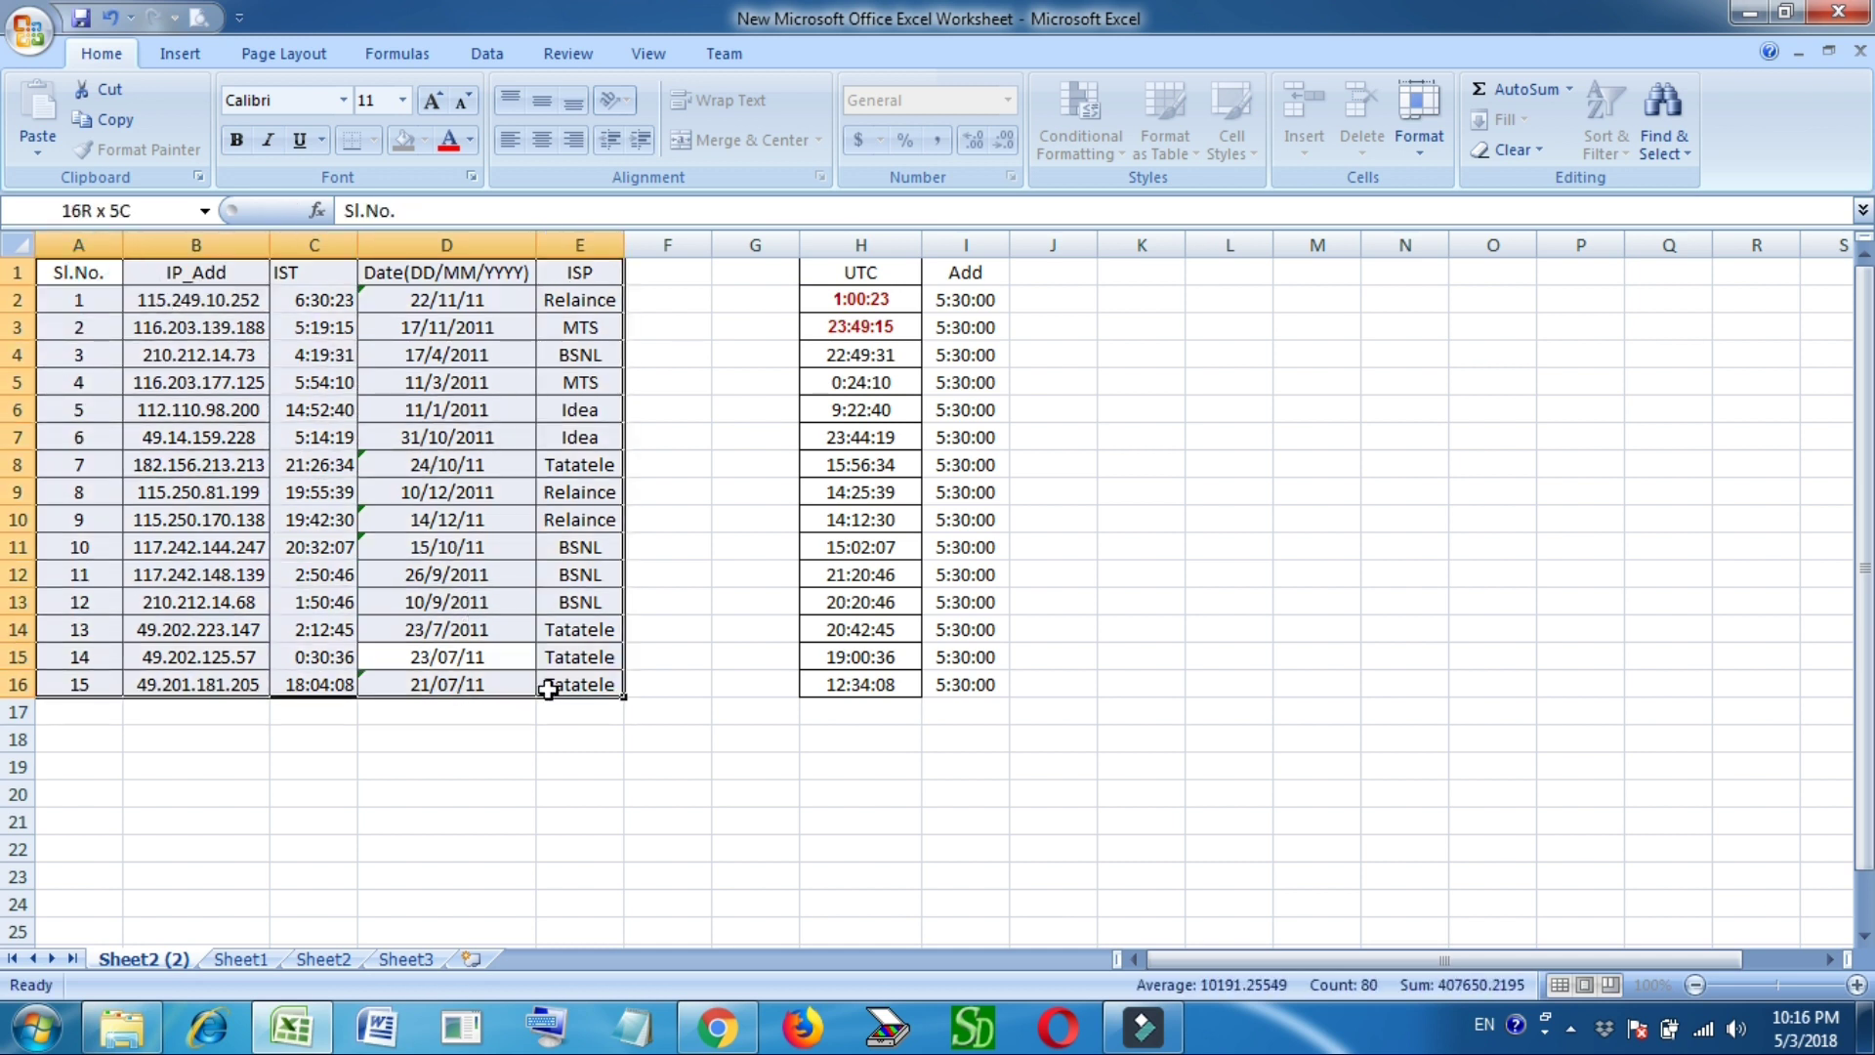
left_click(377, 139)
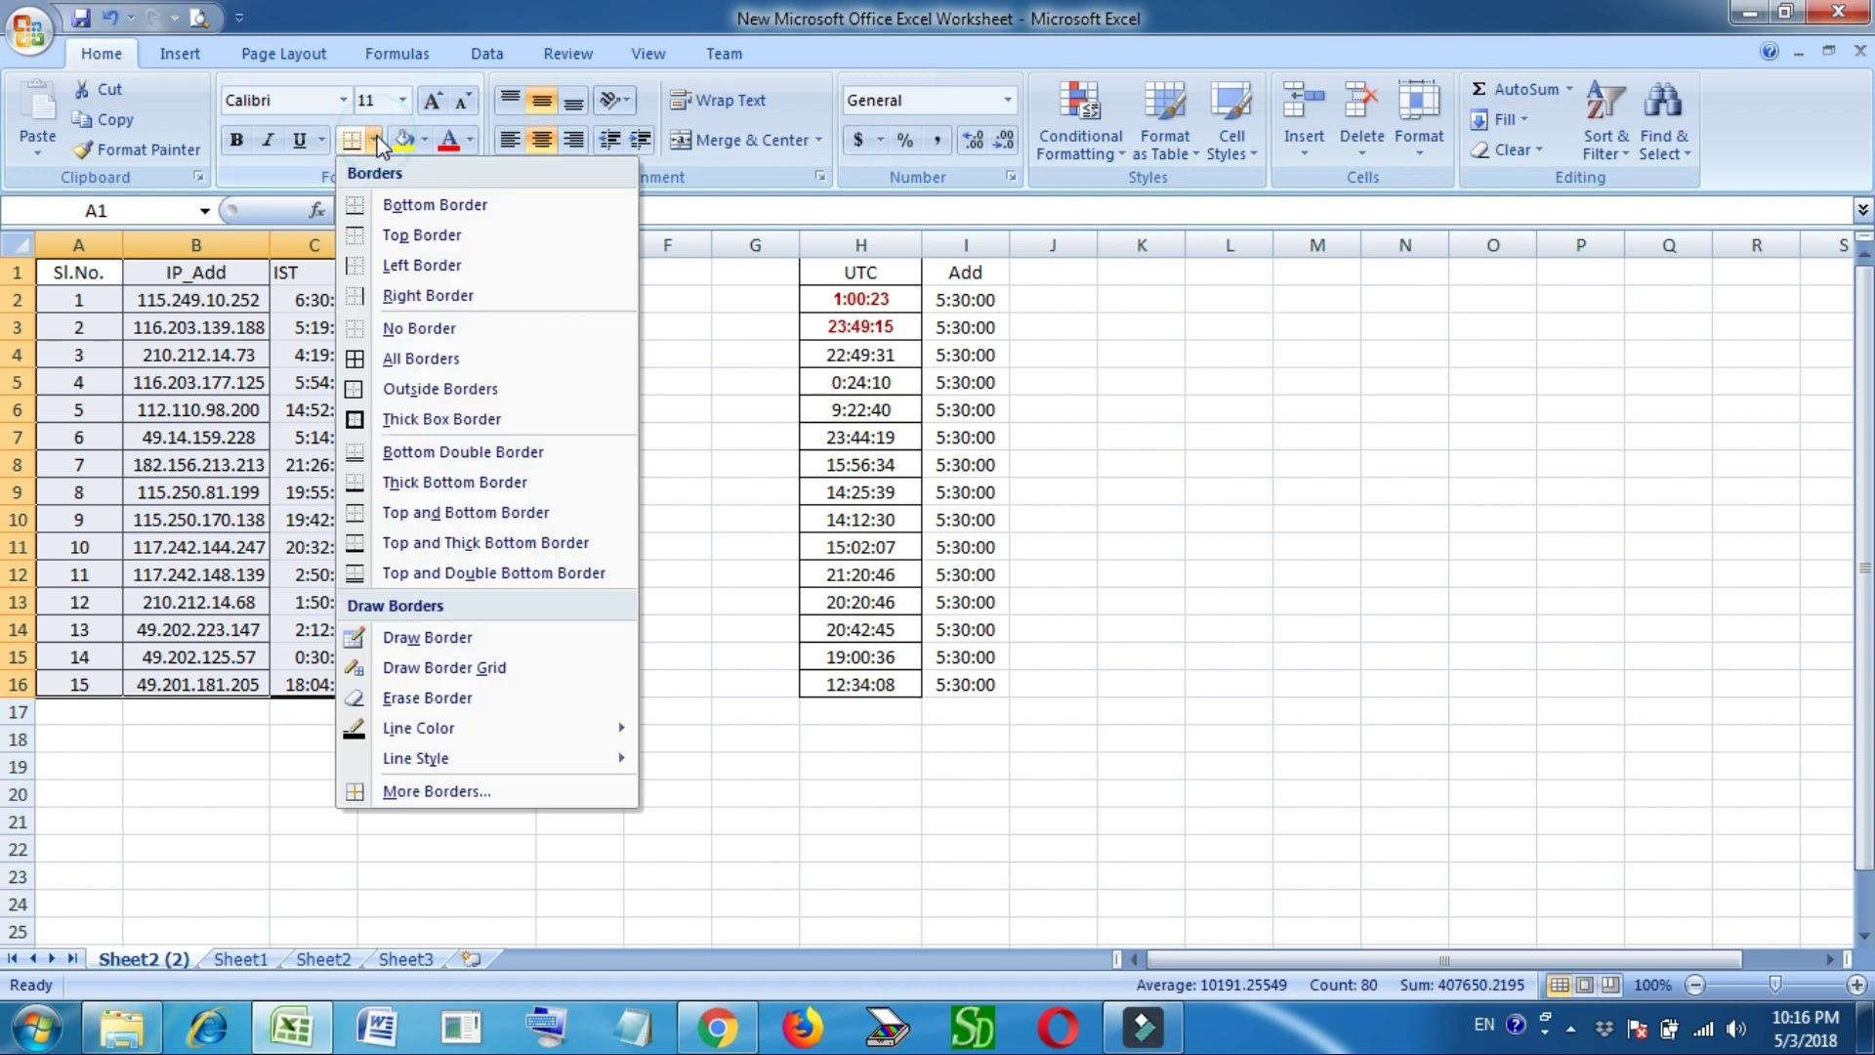
left_click(376, 359)
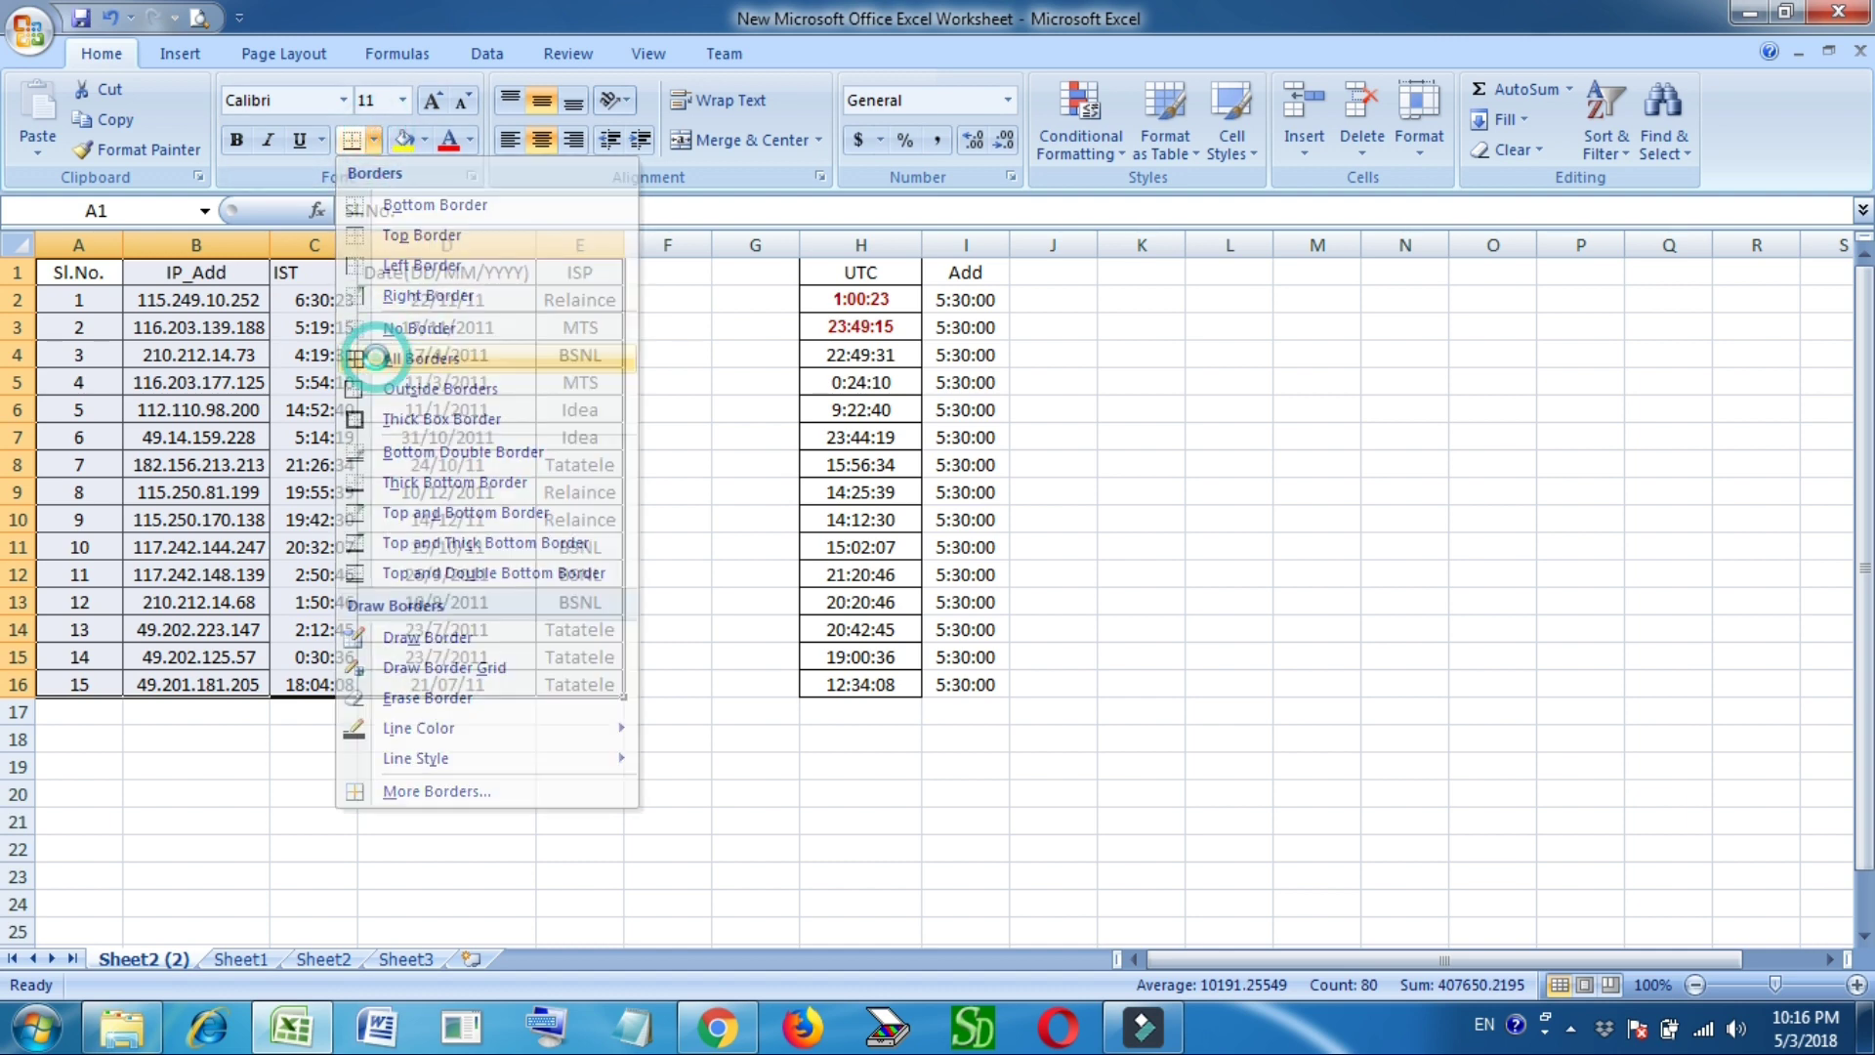
left_click(542, 139)
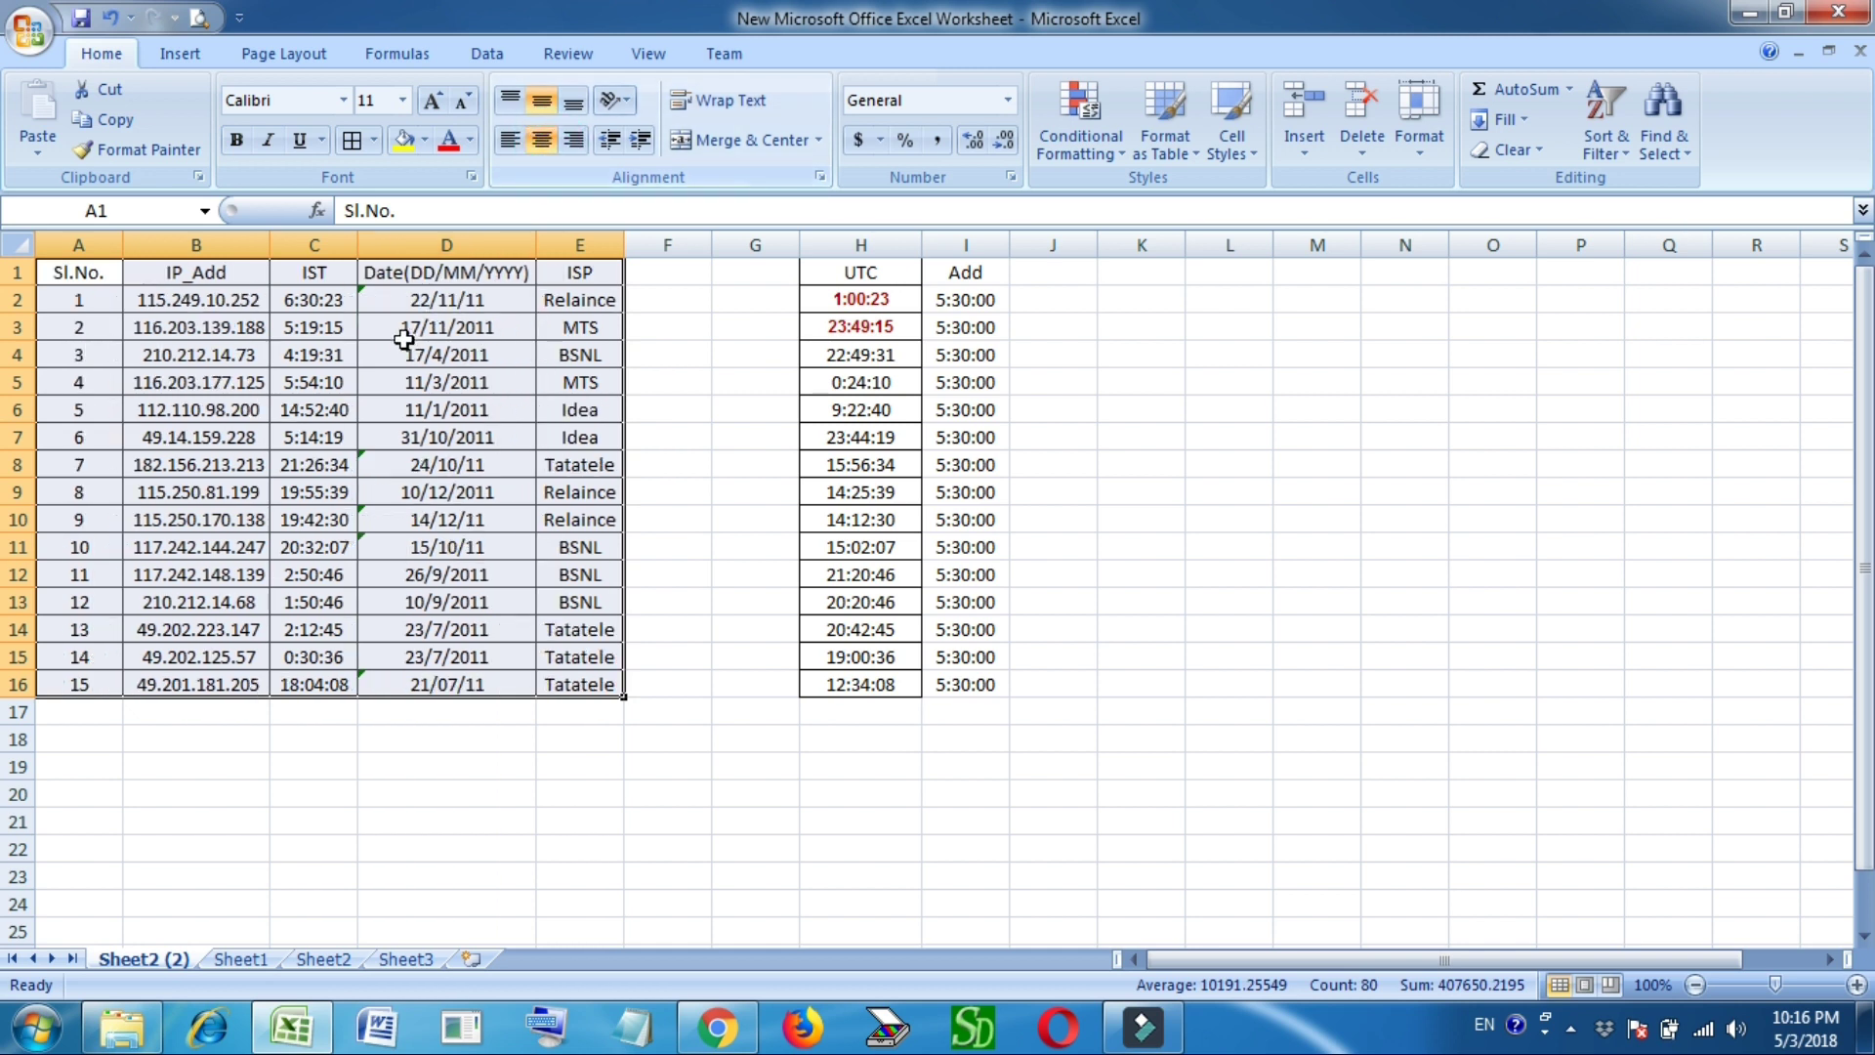
left_click(363, 386)
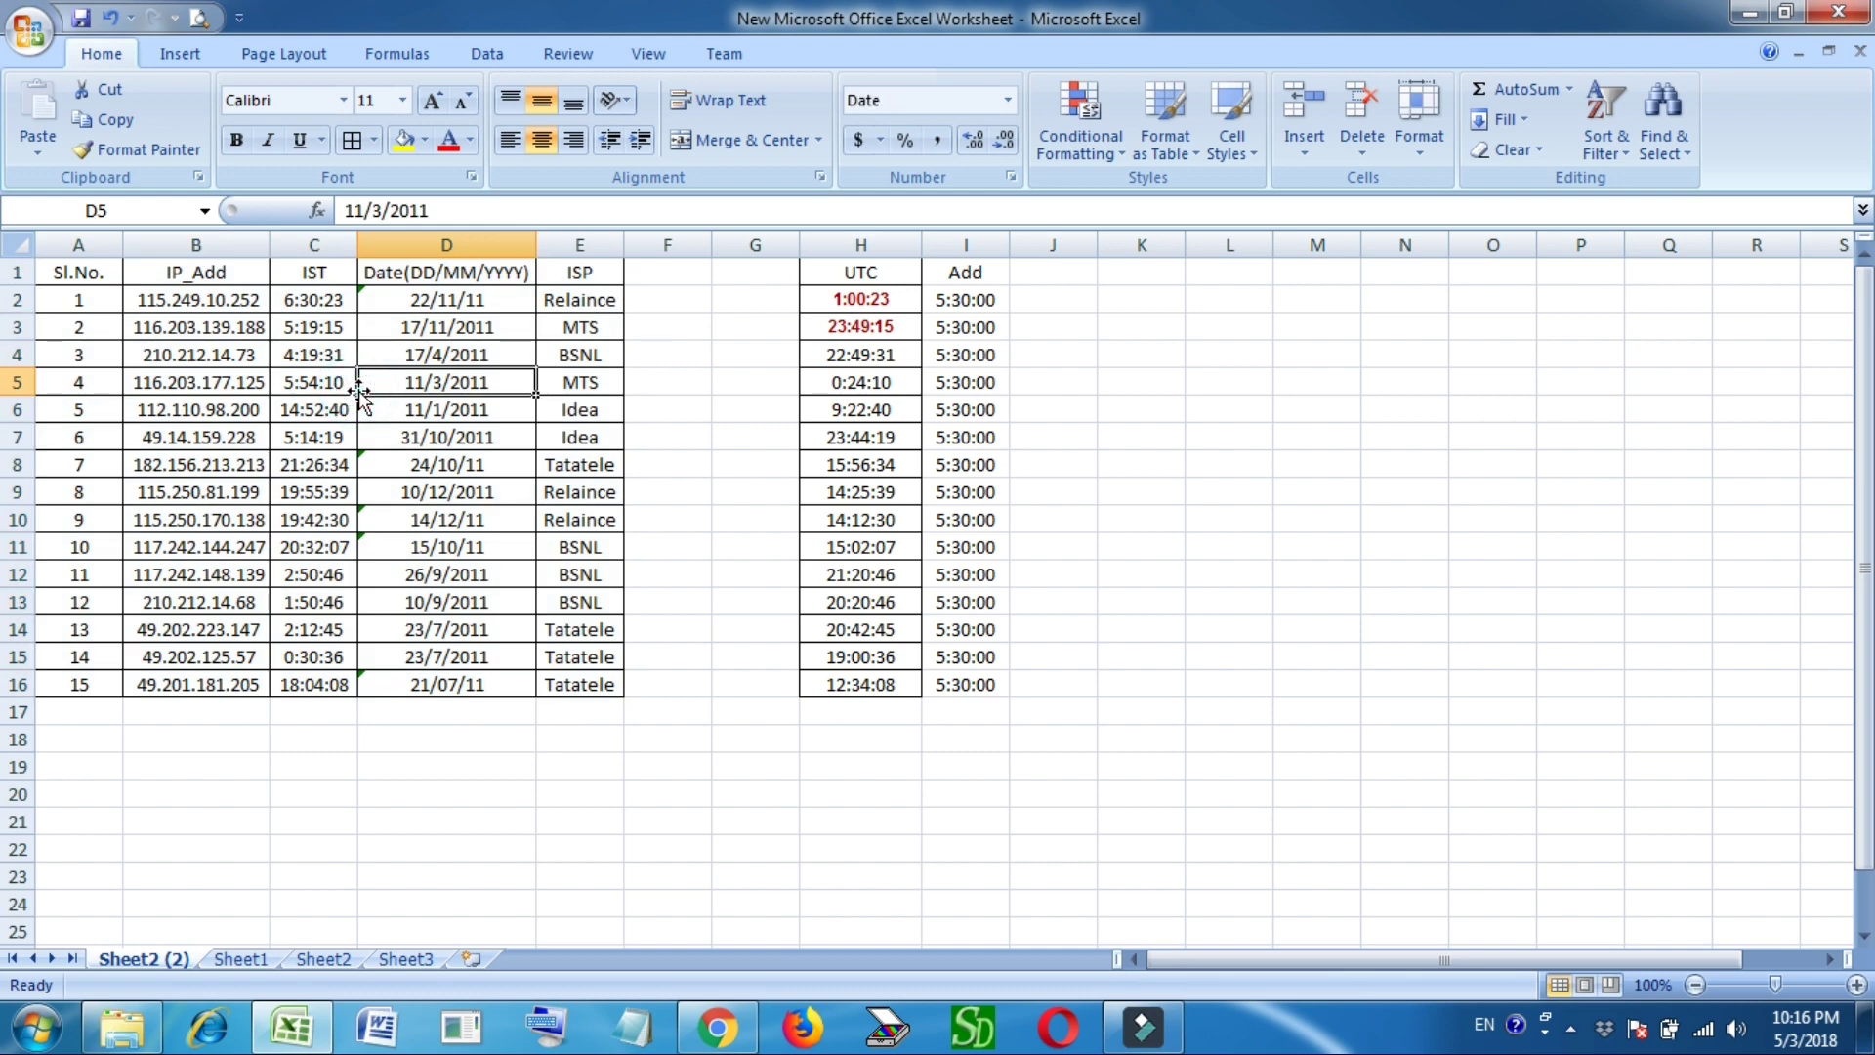